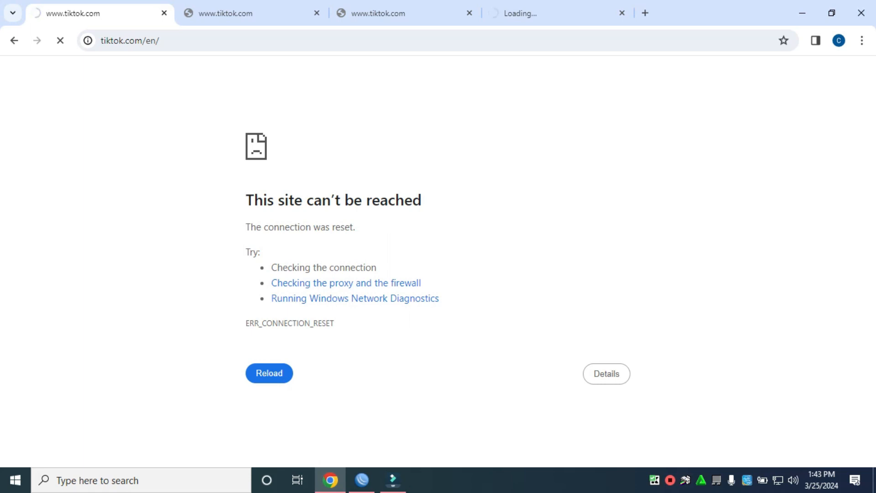
Step: Reload the TikTok login, For You and Live pages in their open tabs
key("ctrl+Tab")
key("ctrl+Tab")
key("ctrl+Tab")
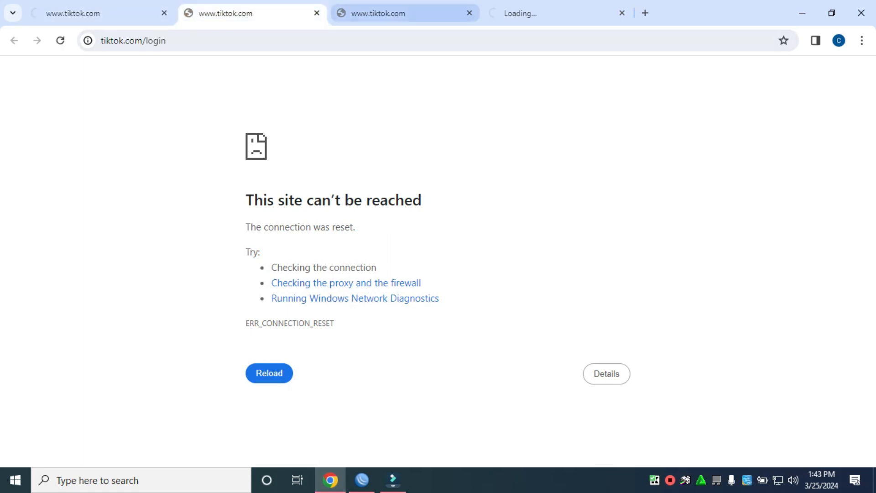
key("ctrl+shift+Tab")
key("ctrl+shift+Tab")
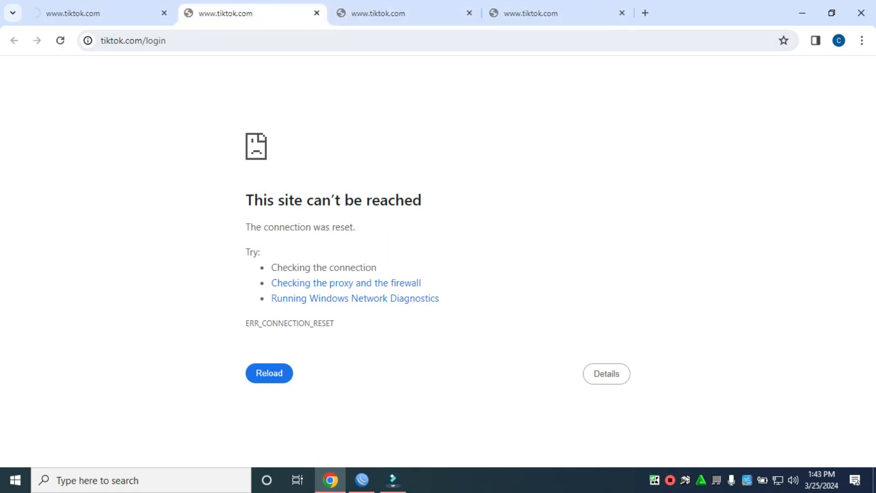
key("ctrl+shift+Tab")
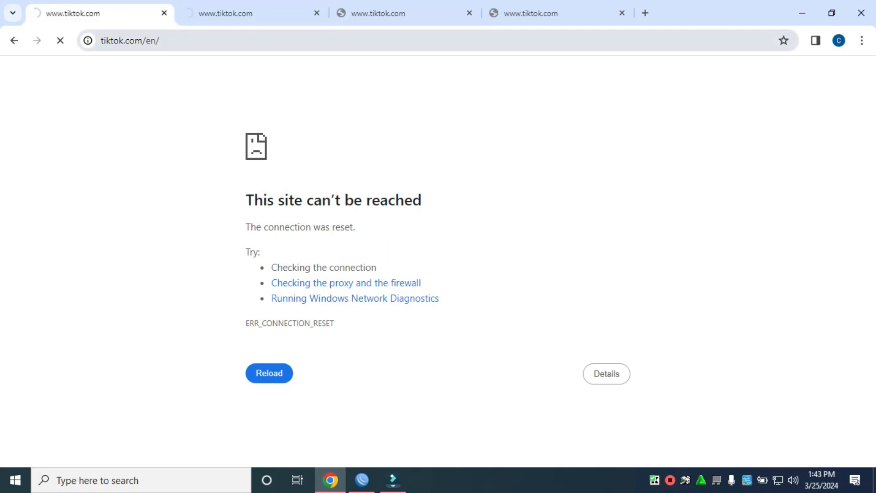
key("ctrl+Tab")
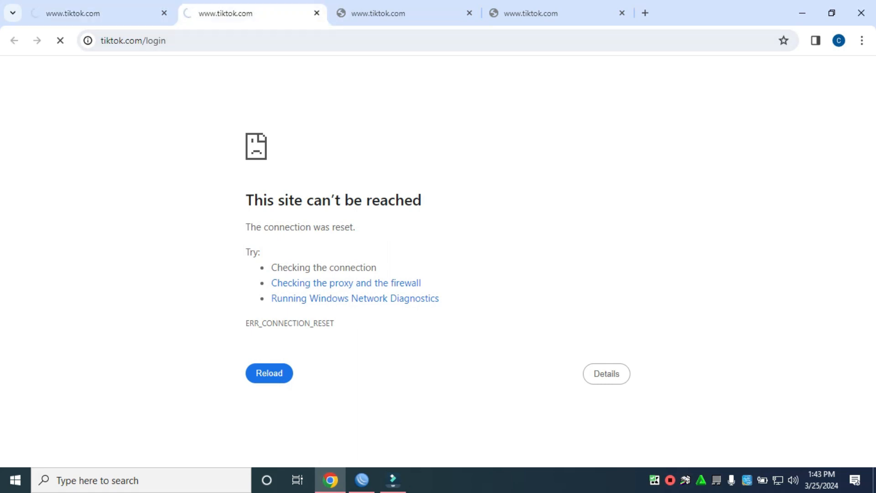
key("ctrl+Tab")
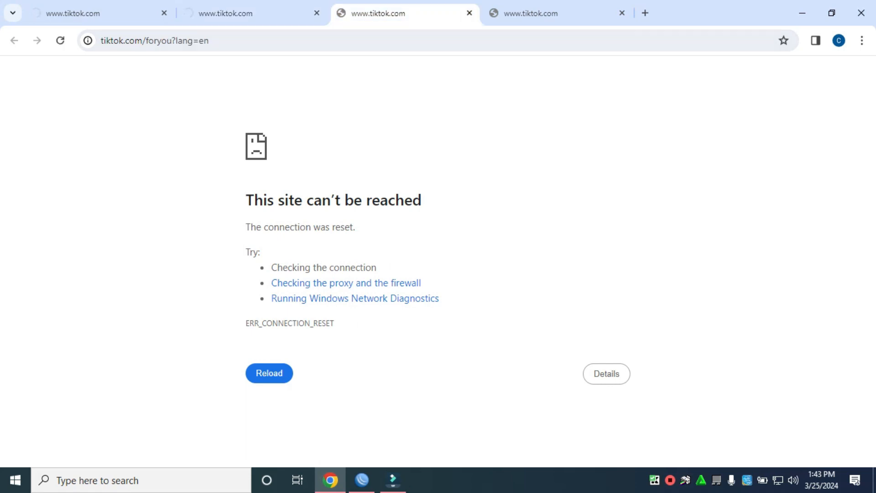
key("F5")
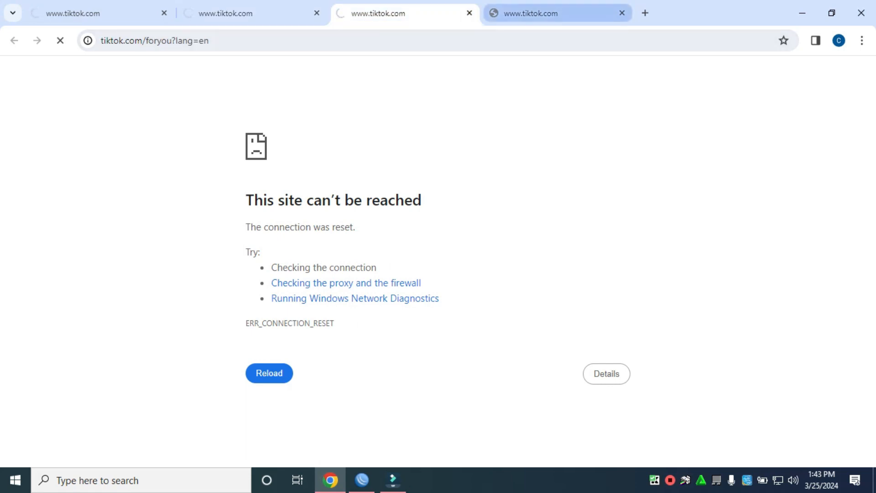
key("ctrl+Tab")
key("F5")
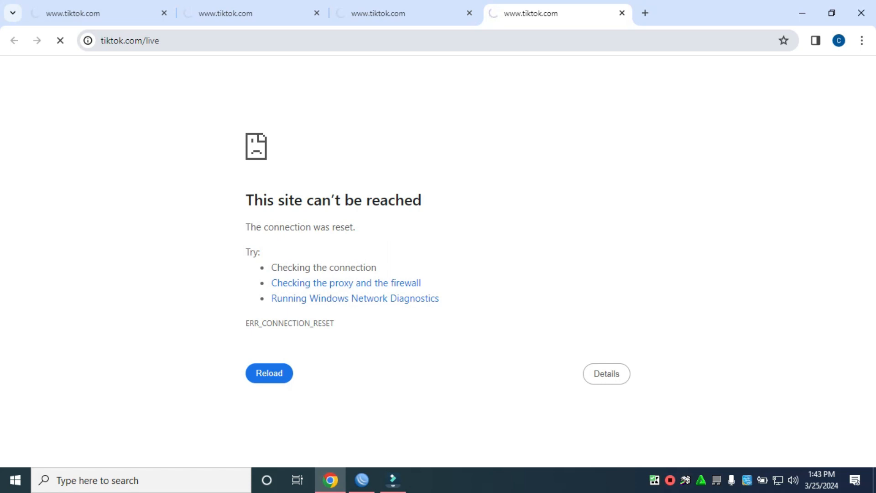
Step: Check the loading status of the open TikTok pages, ending on tiktok.com/en/
key("ctrl+shift+Tab")
key("ctrl+shift+Tab")
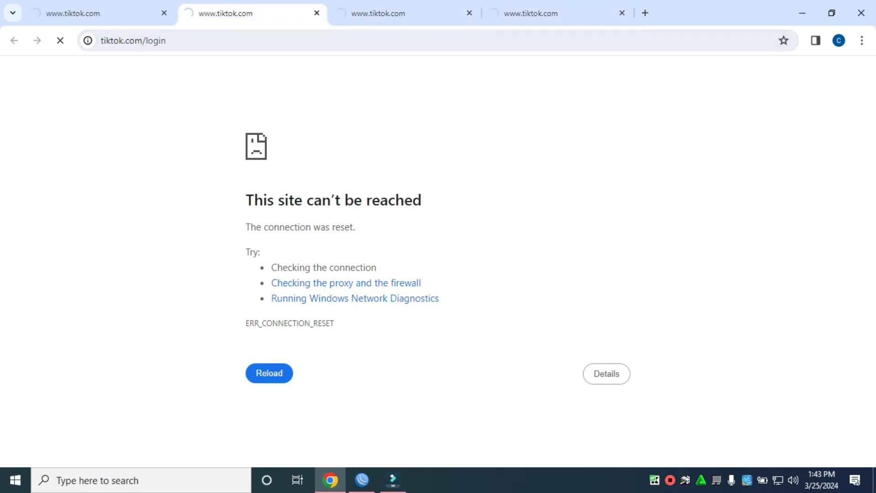
key("ctrl+shift+Tab")
key("ctrl+Tab")
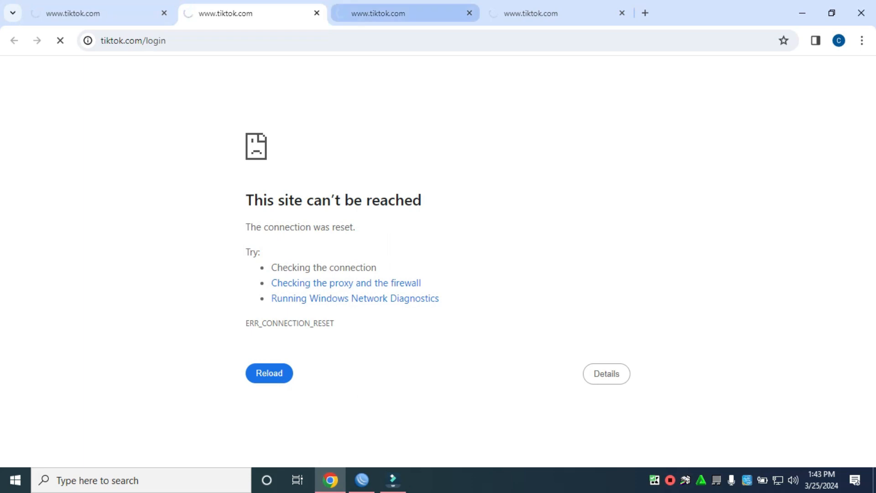
key("ctrl+Tab")
key("ctrl+shift+Tab")
key("ctrl+shift+Tab")
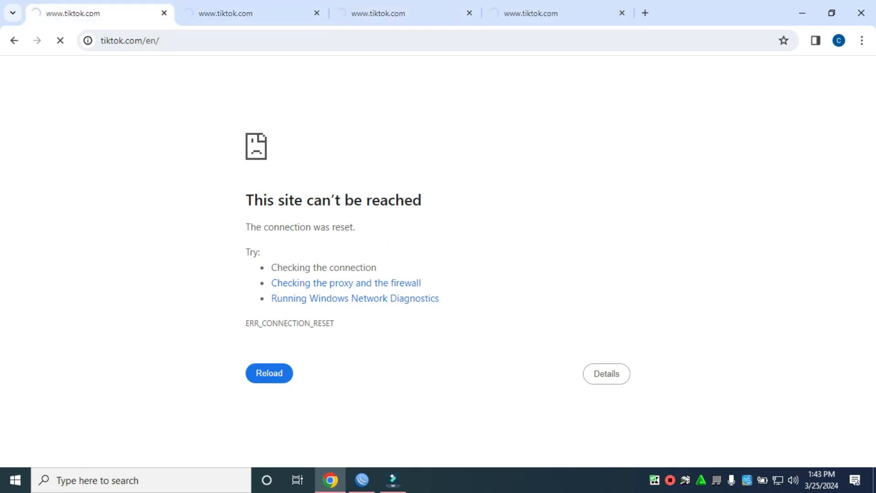
Step: Switch to WinBox and examine the four Tiktok filter rules, numbers 4 to 7, and their traffic counters
key("alt+Tab")
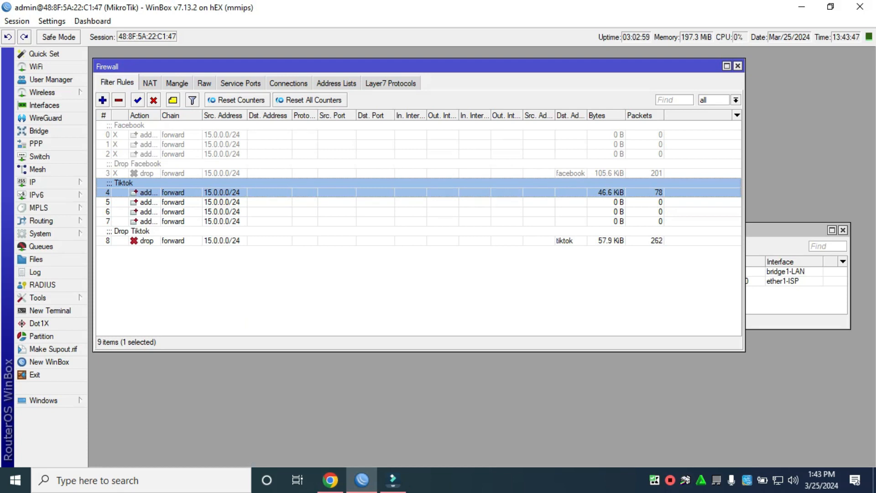
key("Down")
key("Down")
key("Down")
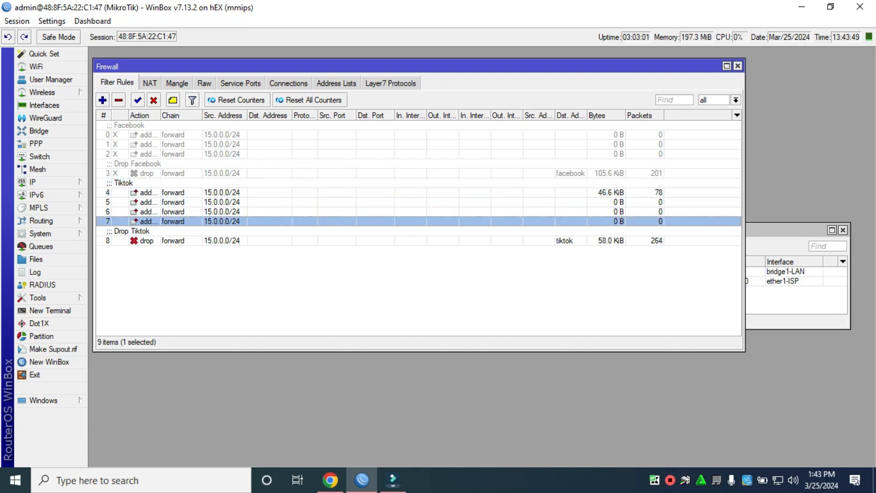
key("Up")
key("Up")
key("Up")
key("Down")
key("Down")
key("Down")
Step: Switch to Chrome and recheck whether any of the four TikTok tabs loads
left_click(330, 480)
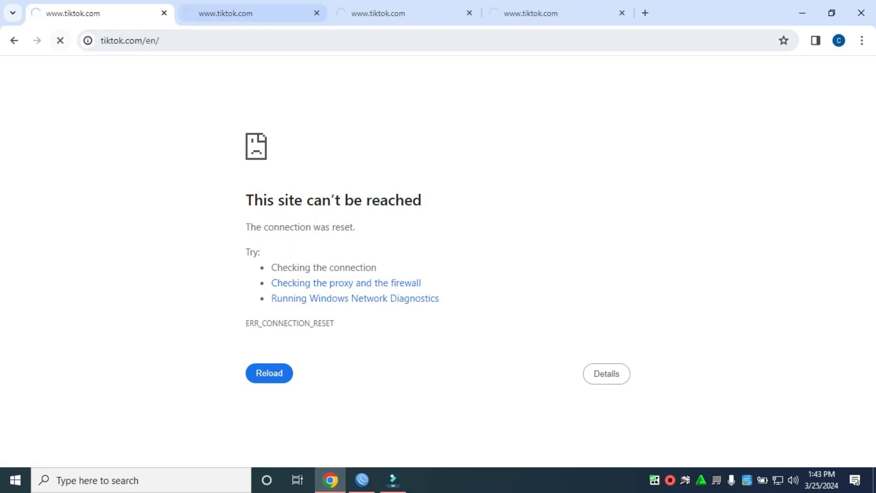
left_click(246, 13)
left_click(397, 13)
left_click(538, 13)
left_click(397, 13)
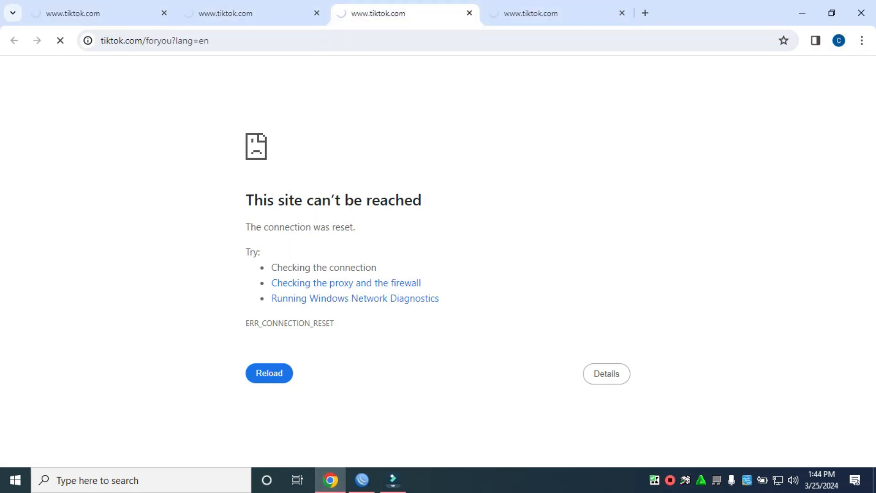
left_click(246, 14)
left_click(101, 13)
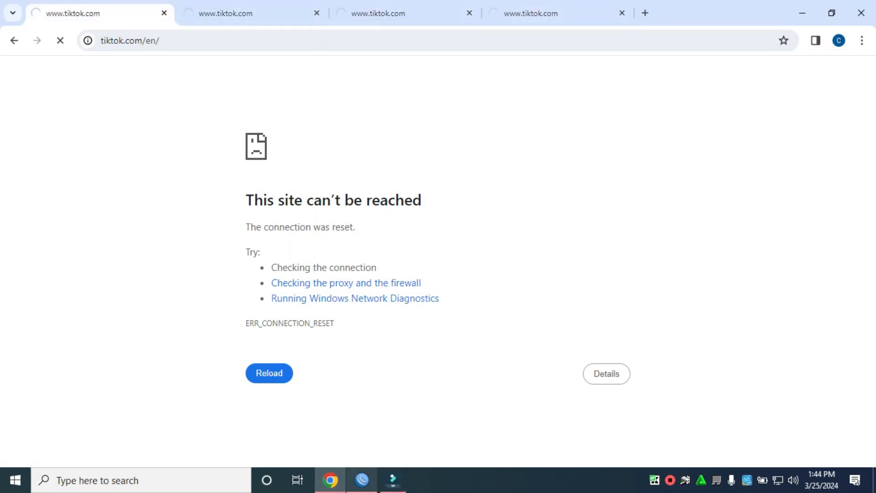
Step: In WinBox, disable the four Tiktok filter rules and the Drop Tiktok rule, numbers 4 to 8
left_click(362, 480)
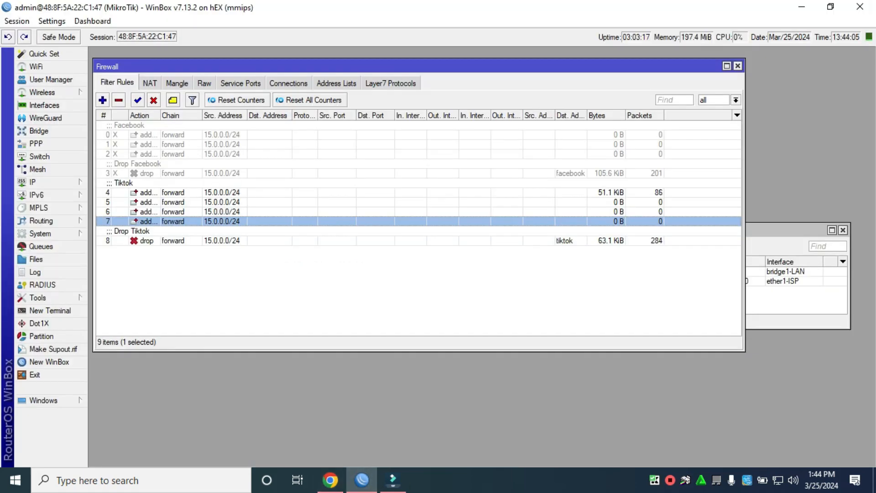
left_click(222, 240)
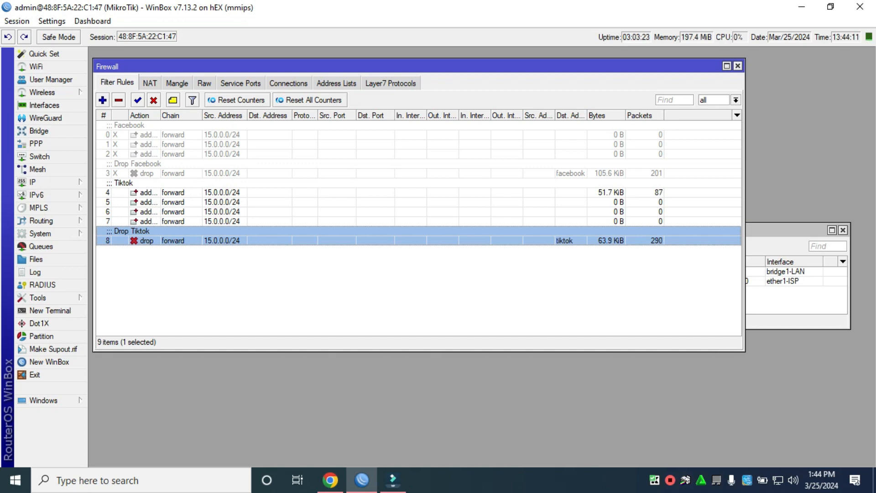
left_click(221, 221, "ctrl")
left_click(222, 221, "ctrl")
left_click(221, 212, "ctrl")
left_click(221, 202, "ctrl")
left_click(222, 193, "ctrl")
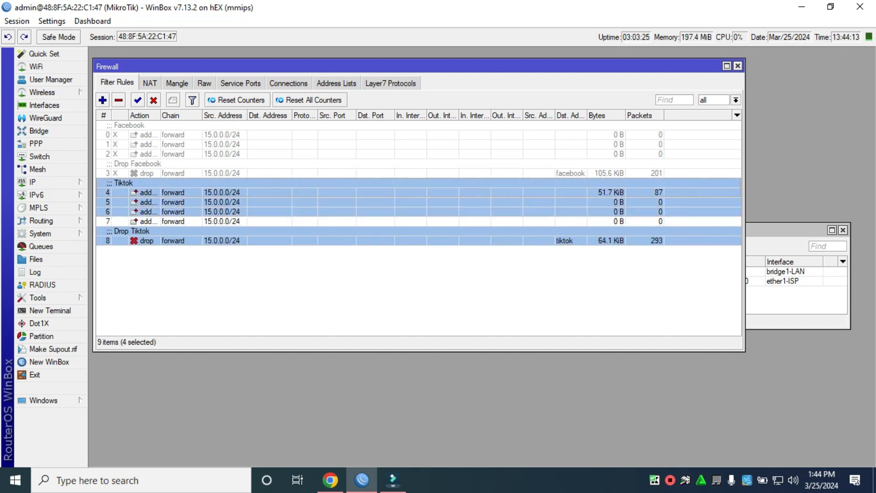
left_click(221, 222, "ctrl")
left_click(153, 100)
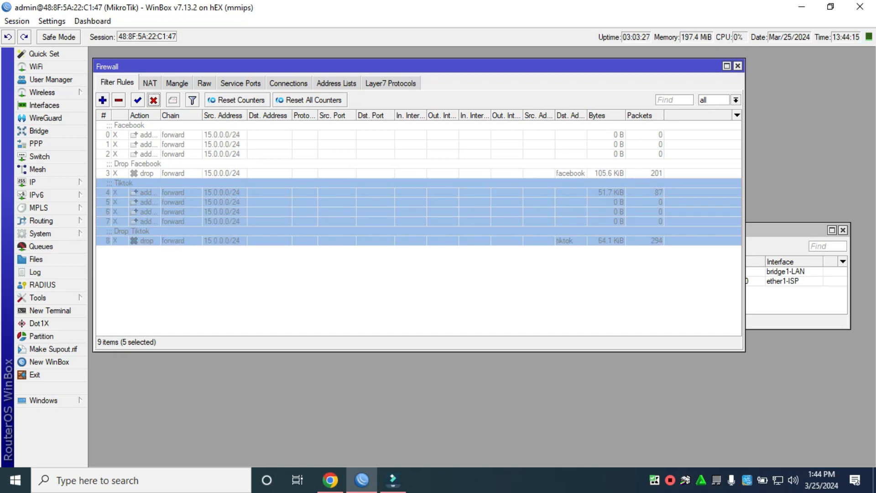
Step: Switch to Chrome and look through the four TikTok tabs with the blocking rules disabled
left_click(330, 479)
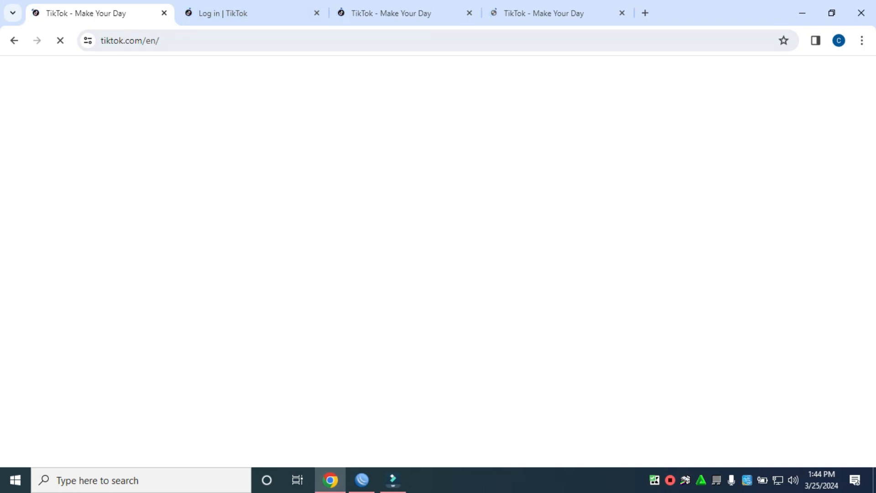
left_click(252, 13)
left_click(404, 13)
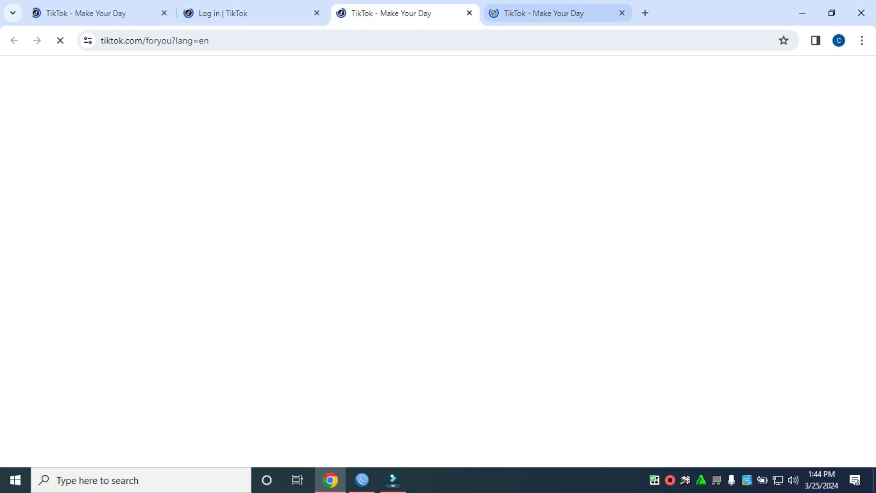
left_click(557, 13)
left_click(404, 13)
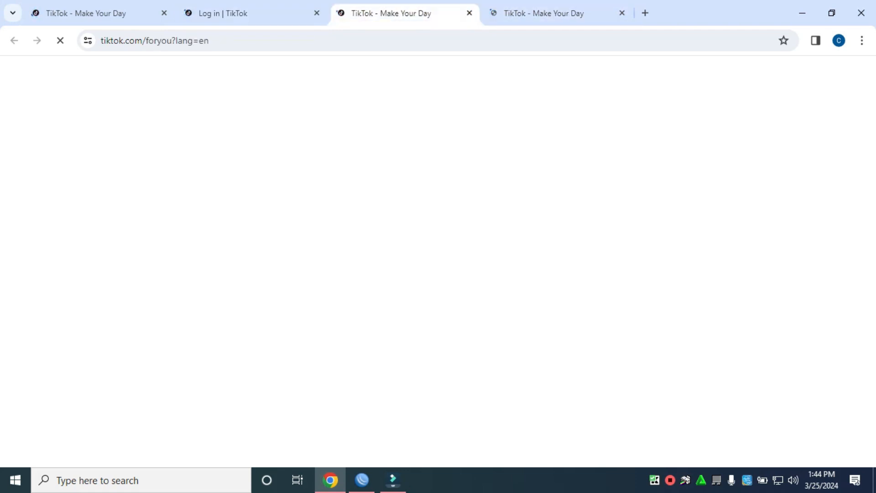
left_click(252, 13)
left_click(100, 13)
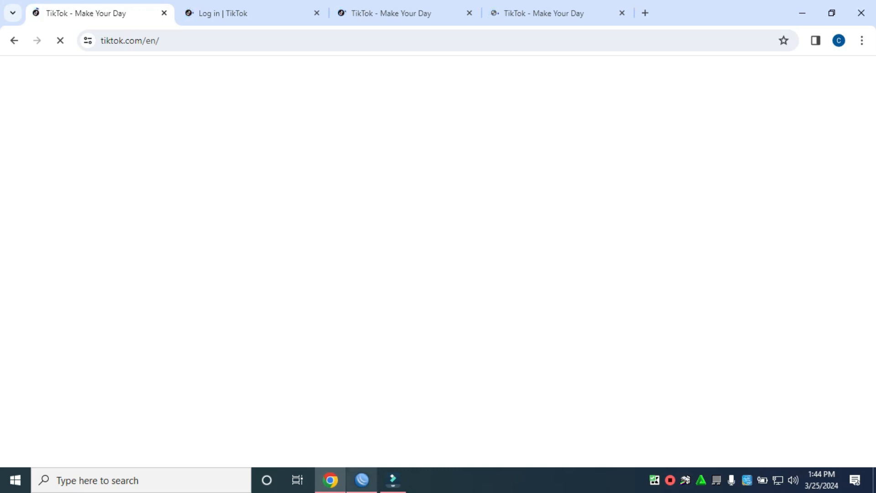
Step: Return to WinBox and clear the selection in the firewall filter rules
left_click(361, 480)
left_click(361, 287)
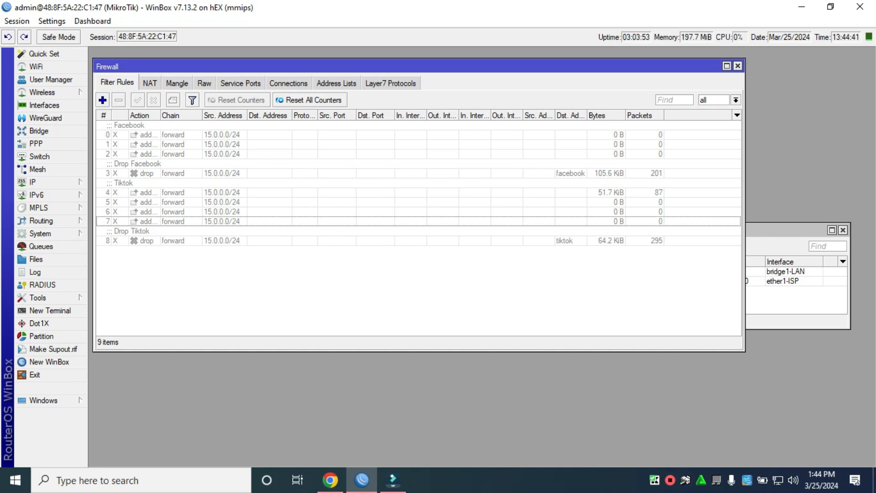
Step: Go back to Chrome and inspect each TikTok tab through to the Live page, ending on tiktok.com/en/
left_click(329, 480)
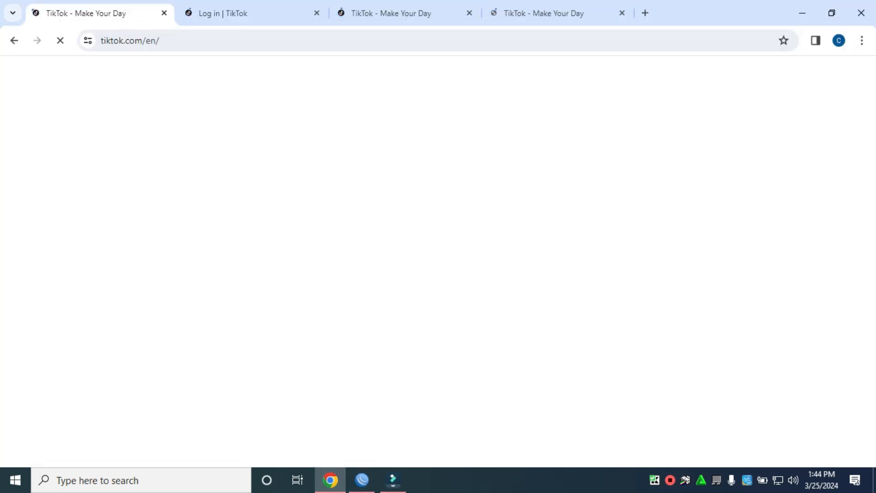
key("ctrl+Tab")
key("ctrl+Tab")
key("ctrl+Tab")
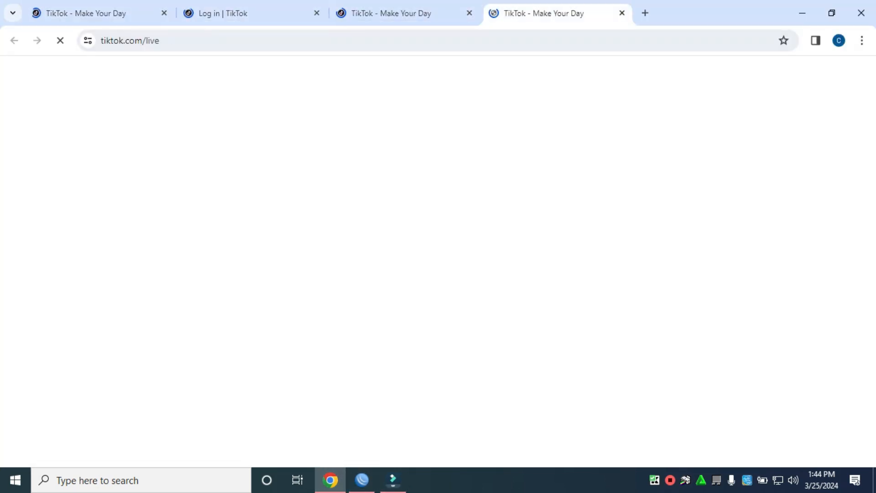
key("ctrl+shift+Tab")
key("ctrl+shift+Tab")
key("ctrl+shift+Tab")
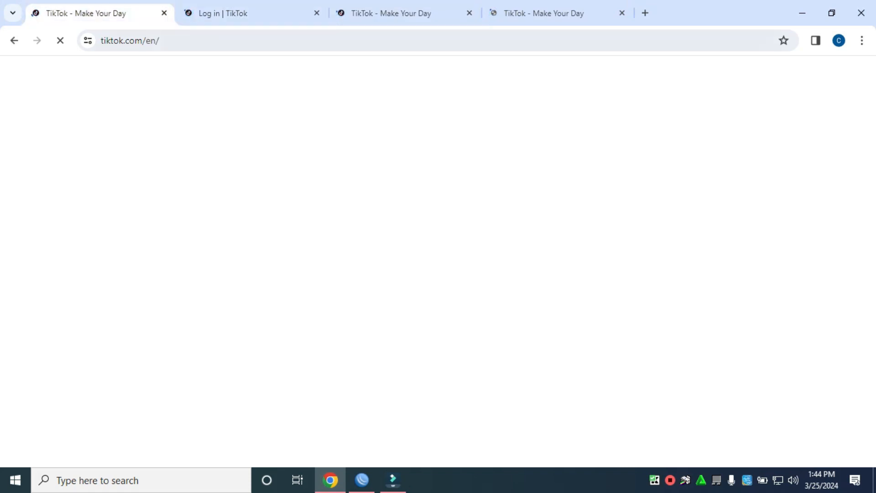
Step: Open a blank browser tab and close the four existing TikTok tabs
left_click(645, 13)
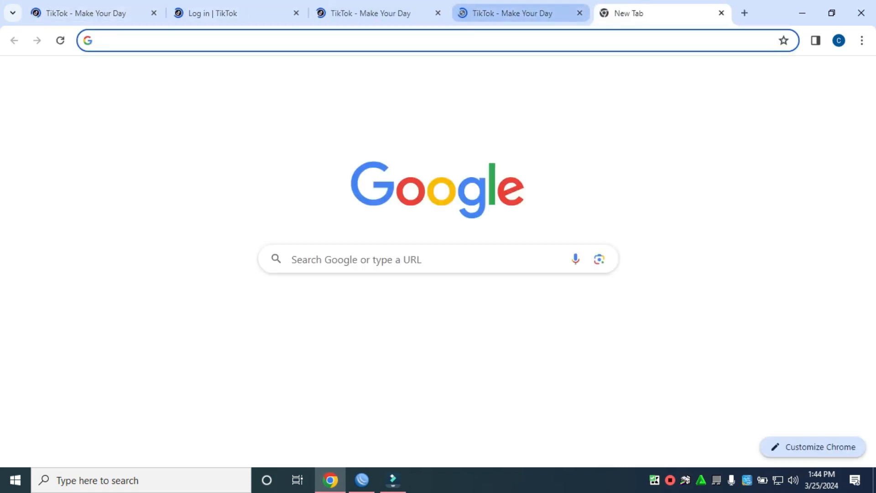
left_click(579, 13)
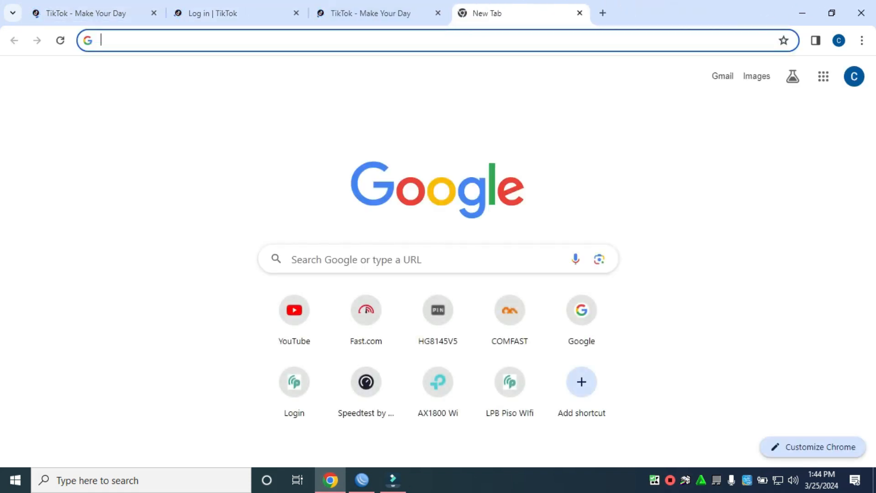
left_click(438, 13)
left_click(296, 13)
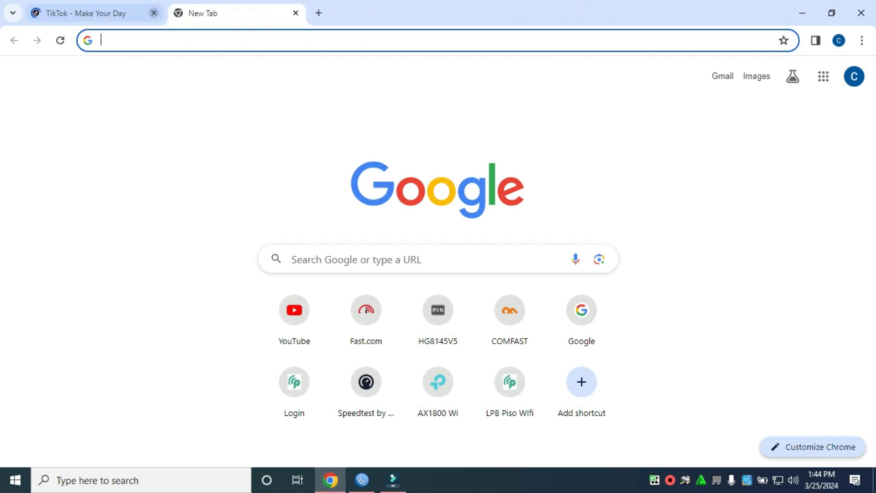
left_click(153, 12)
Step: Search Google for the earlier query "tiktok" and open the "TikTok - Make Your Day" result
key("Down")
key("Down")
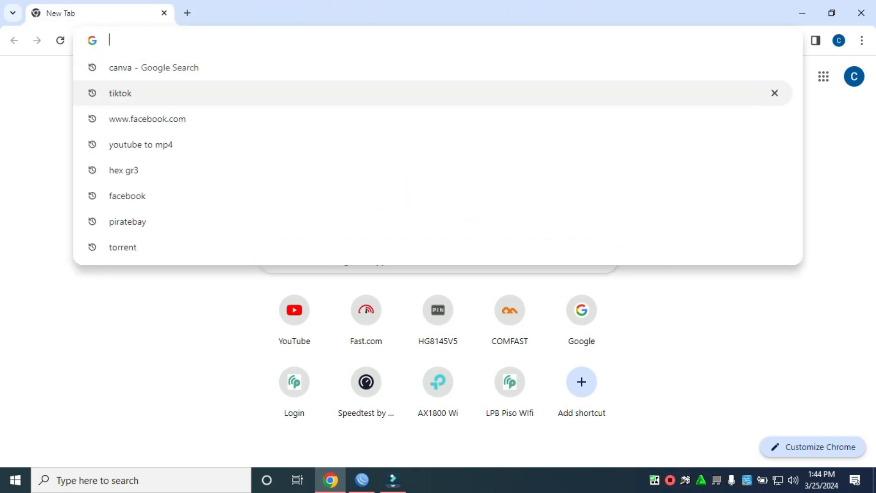
key("Return")
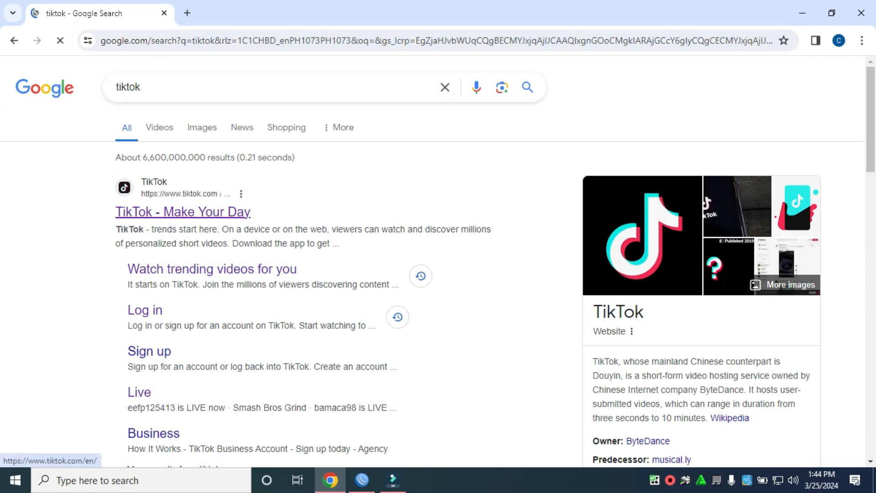
left_click(182, 212)
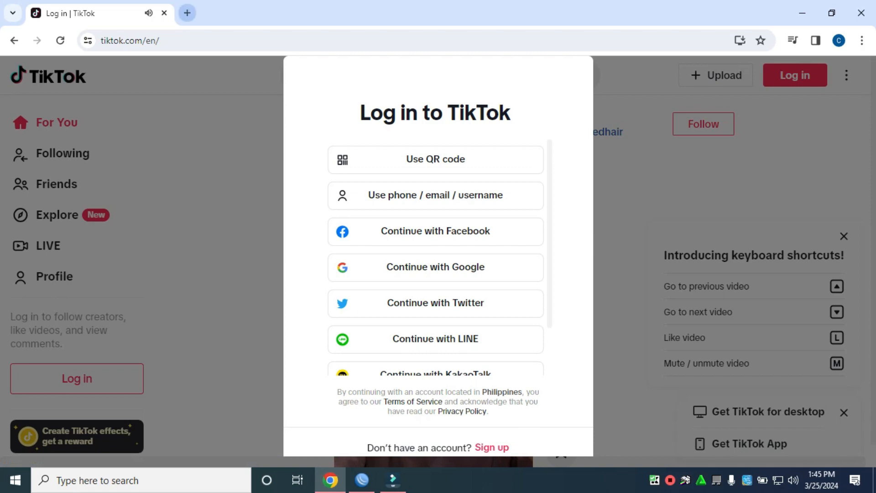
Step: Close the TikTok page and all remaining browser tabs to return to WinBox
left_click(187, 13)
left_click(165, 13)
left_click(164, 13)
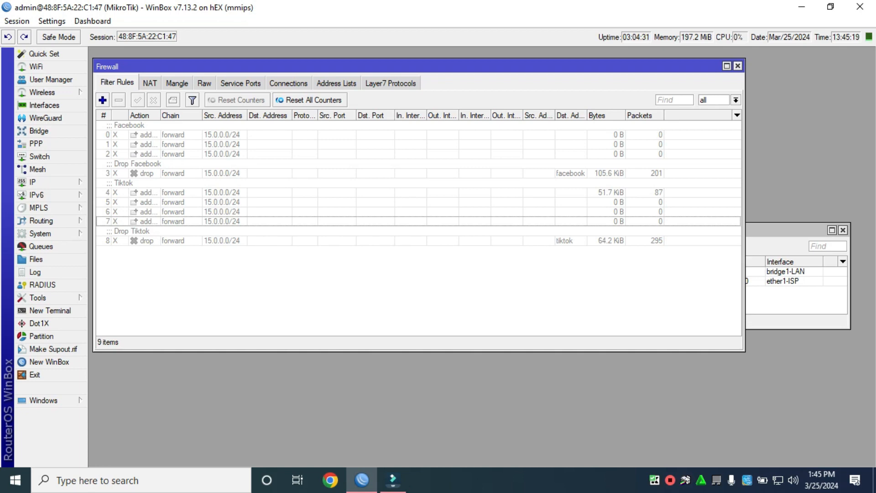
Step: Move the Address List window down, toward the lower edge of the Firewall window
left_click_drag(785, 230, 789, 337)
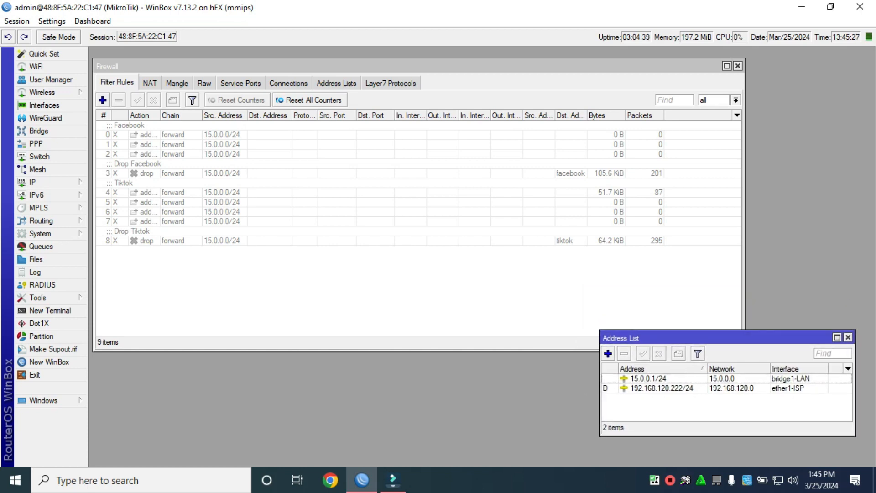
Step: Reposition the Address List window over the Firewall window's lower corner and select the 15.0.0.1/24 address of bridge1-LAN
left_click_drag(789, 337, 793, 284)
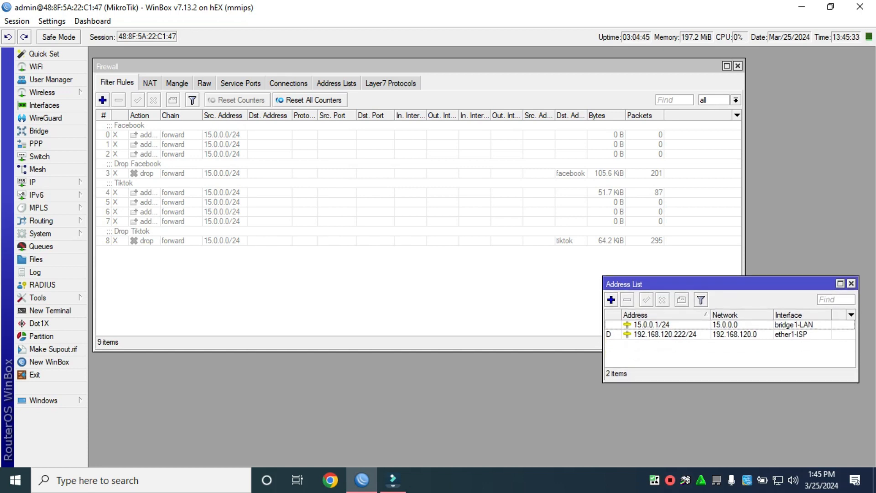
mouse_move(792, 283)
left_mouse_down()
mouse_move(793, 294)
mouse_move(774, 292)
mouse_move(782, 280)
left_mouse_up()
left_click(650, 322)
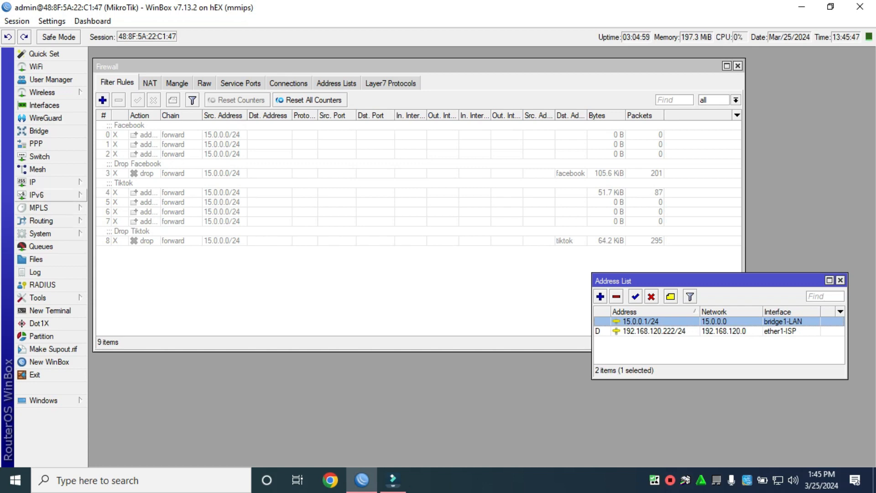
Step: Open the IP Pool window and stack it directly below the Address List window, clear of most filter rule columns
left_click(41, 182)
left_click(105, 305)
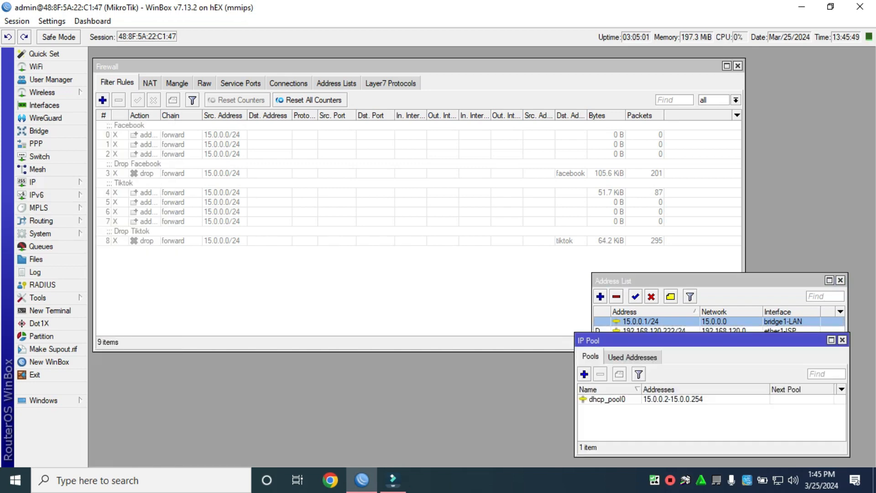
left_click_drag(621, 340, 352, 276)
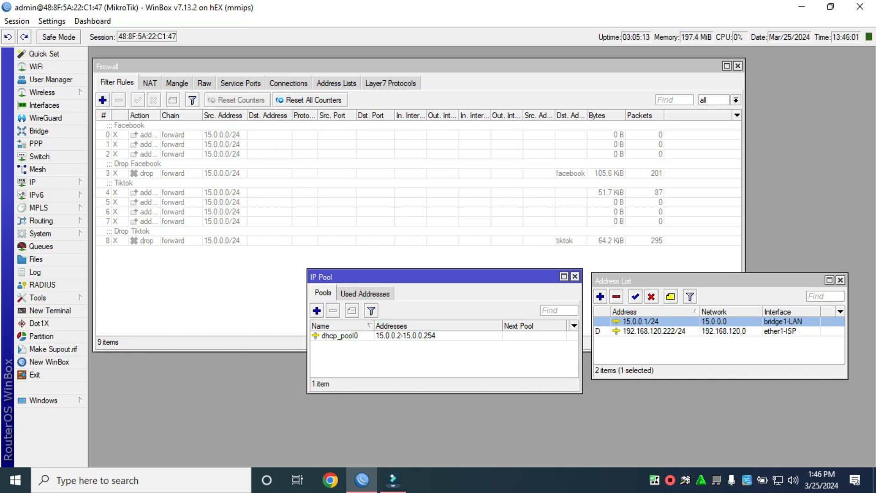
left_click_drag(429, 277, 434, 280)
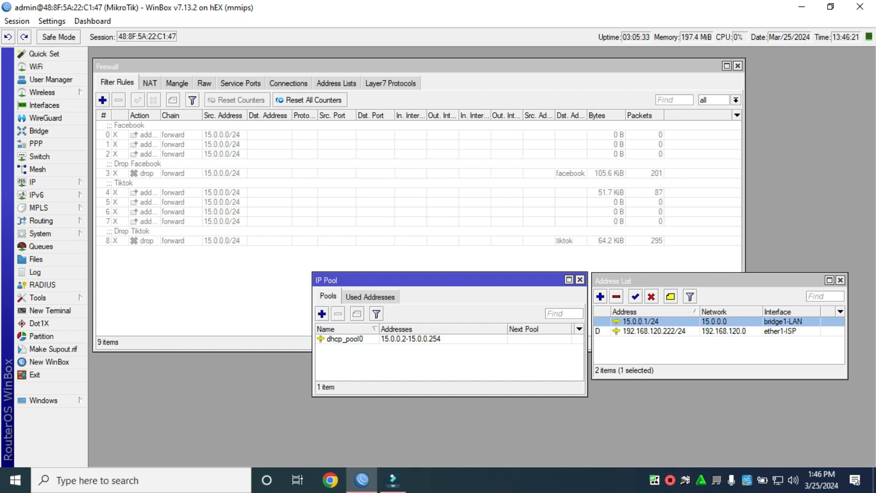
left_click_drag(639, 281, 671, 76)
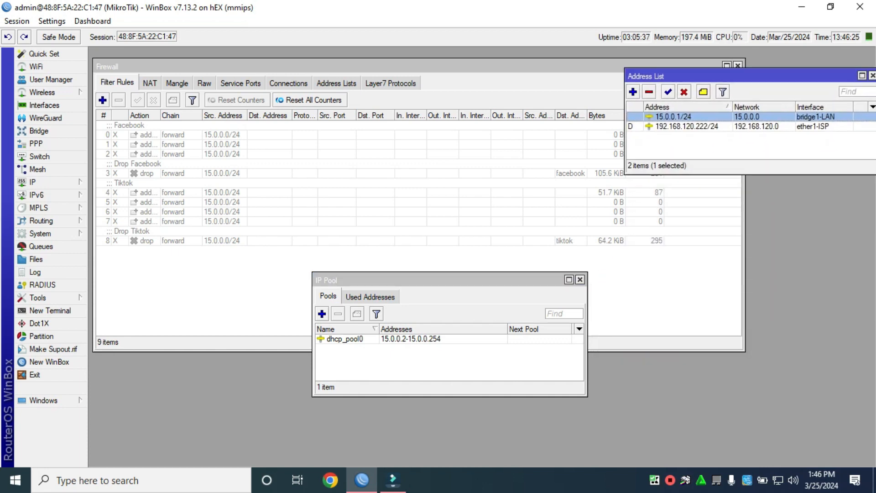
left_click_drag(410, 279, 707, 187)
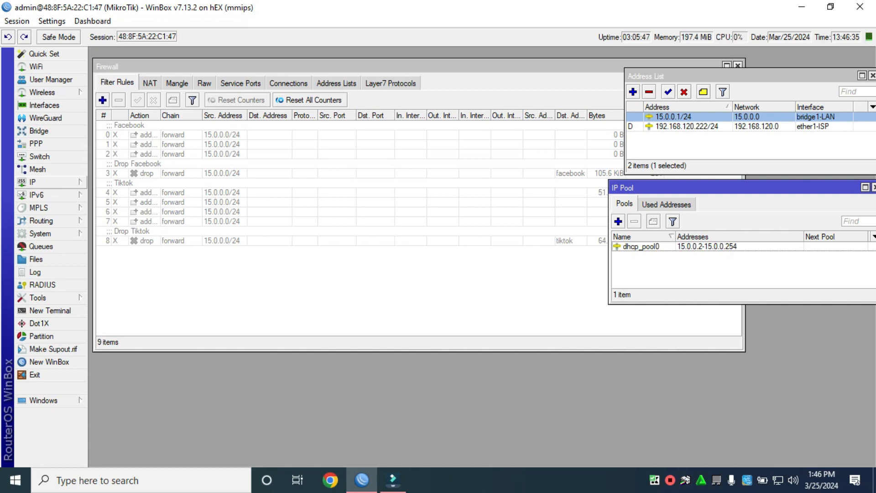
Step: Bring the Firewall window forward and compare its address list entries with the existing filter rules
left_click(45, 182)
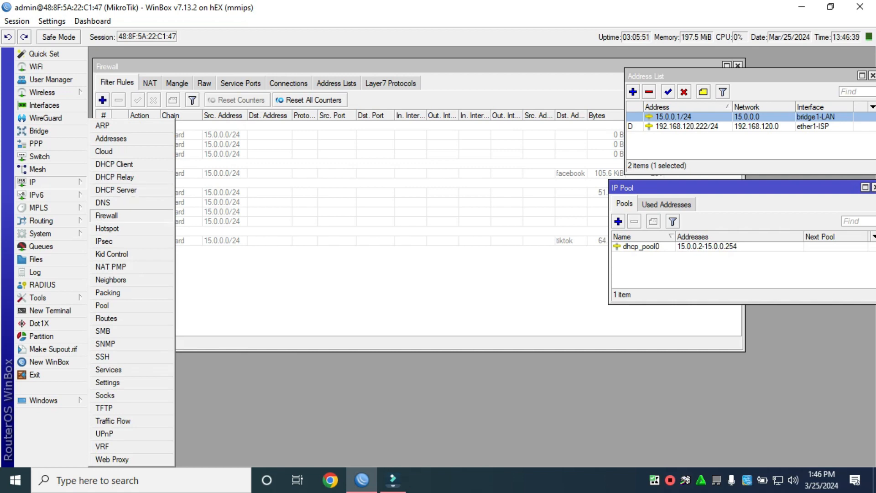
left_click(106, 215)
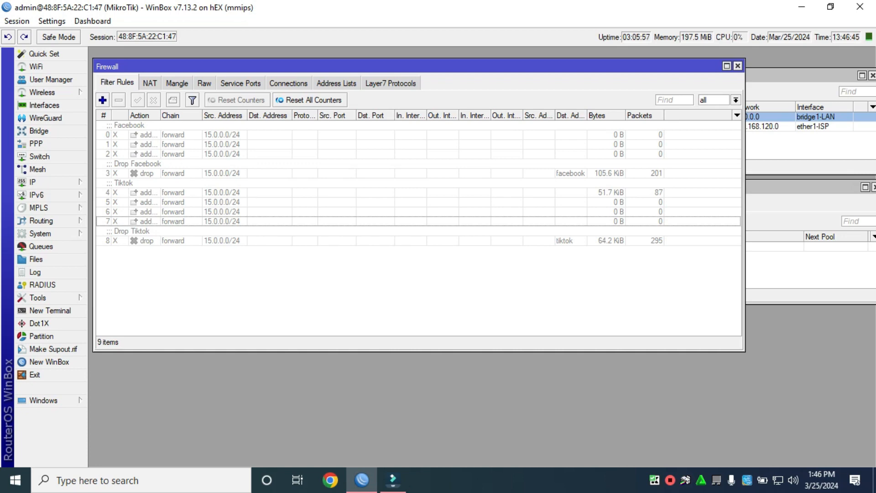
left_click(336, 83)
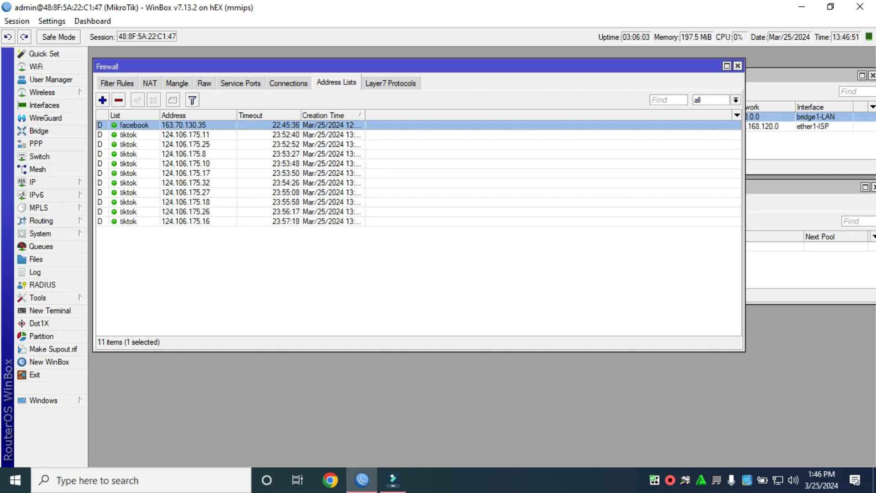
left_click(117, 83)
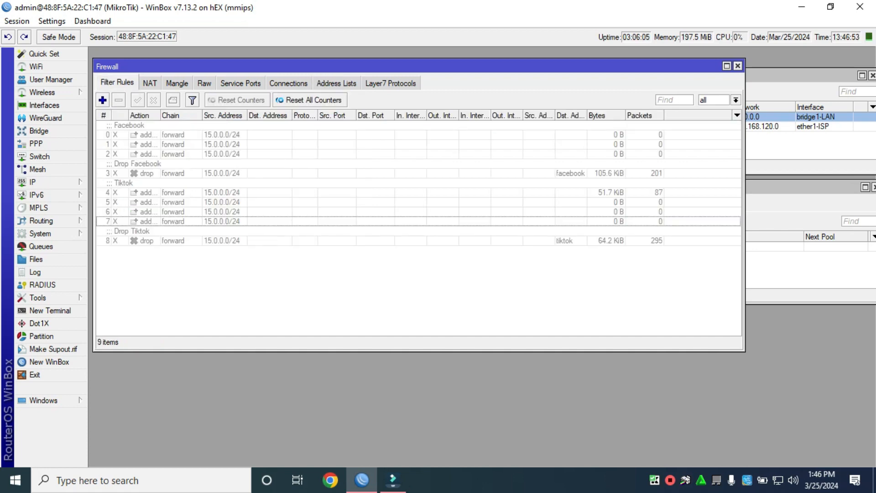
left_click(336, 83)
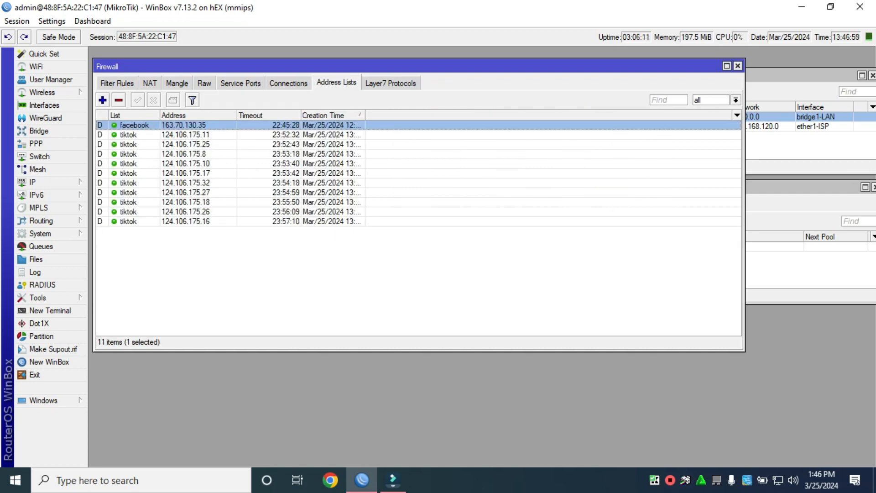
left_click(117, 83)
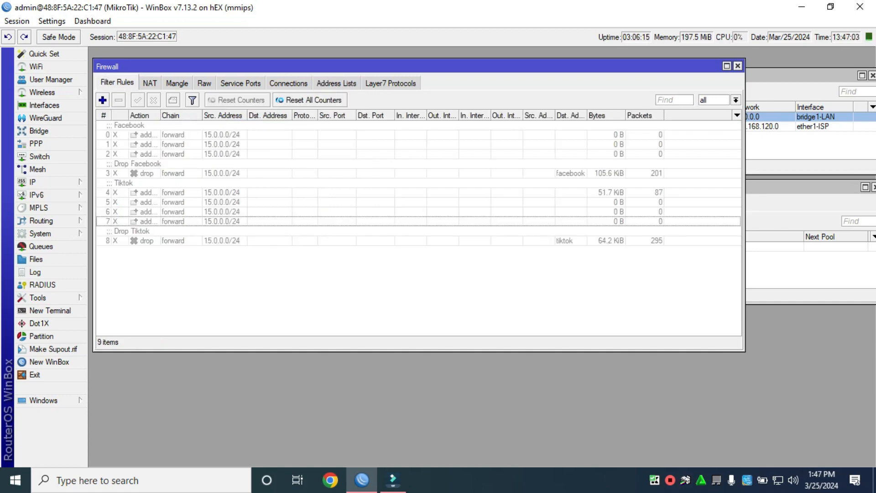
Step: Create a new forward-chain filter rule with source address 15.0.0.0/24, and bring the Address List and IP Pool windows forward for reference
left_click(102, 100)
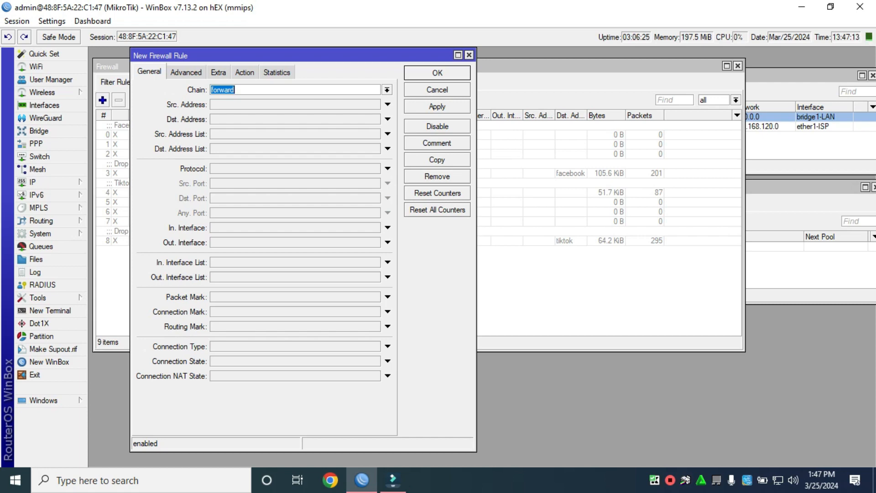
left_click(388, 105)
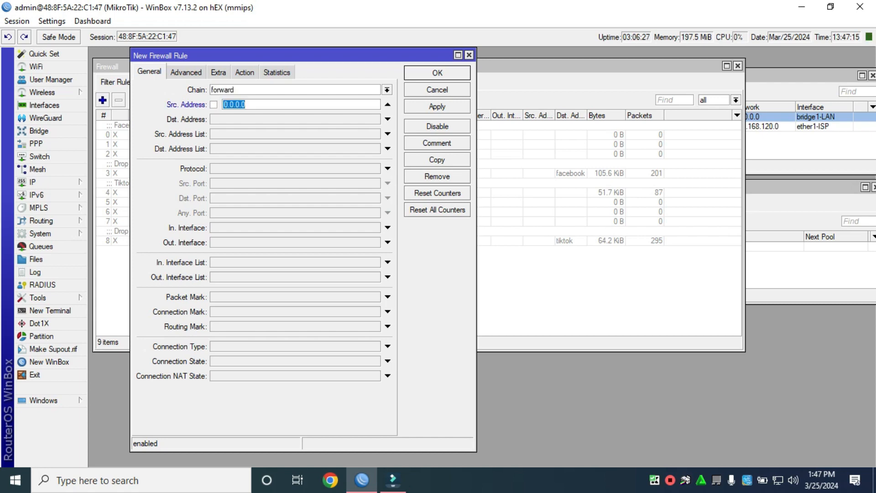
type("15.0.0.0/24")
left_click(795, 76)
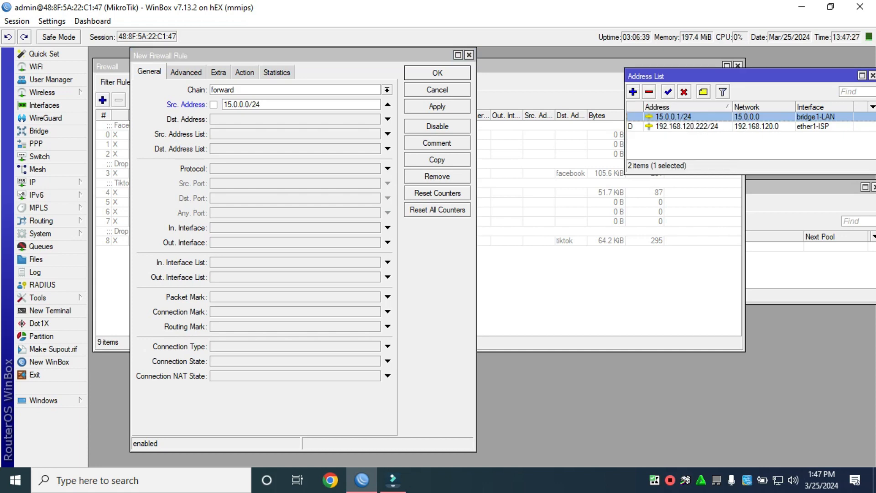
left_click(799, 188)
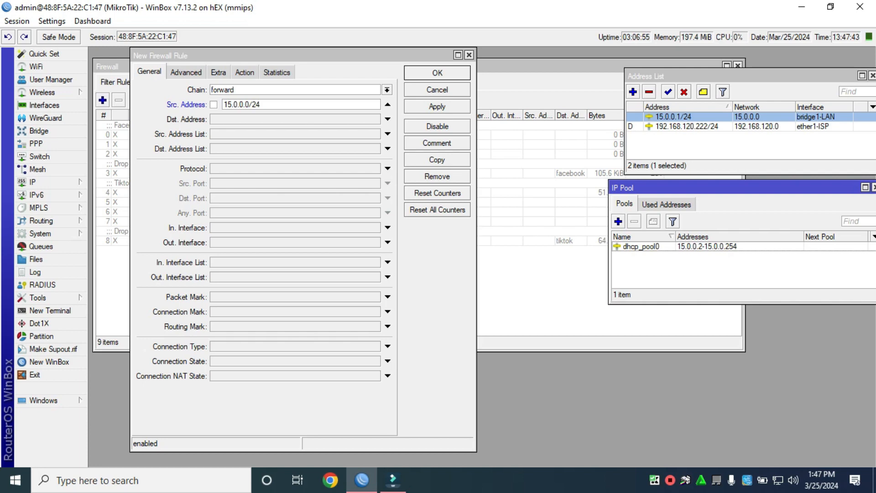
Step: Set the new rule's advanced Content match to .tiktok.com
left_click(150, 72)
left_click(186, 72)
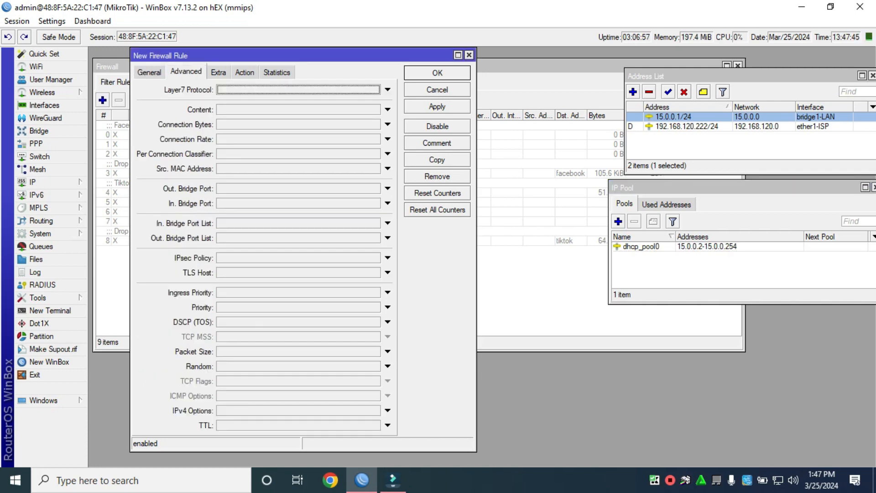
left_click(297, 110)
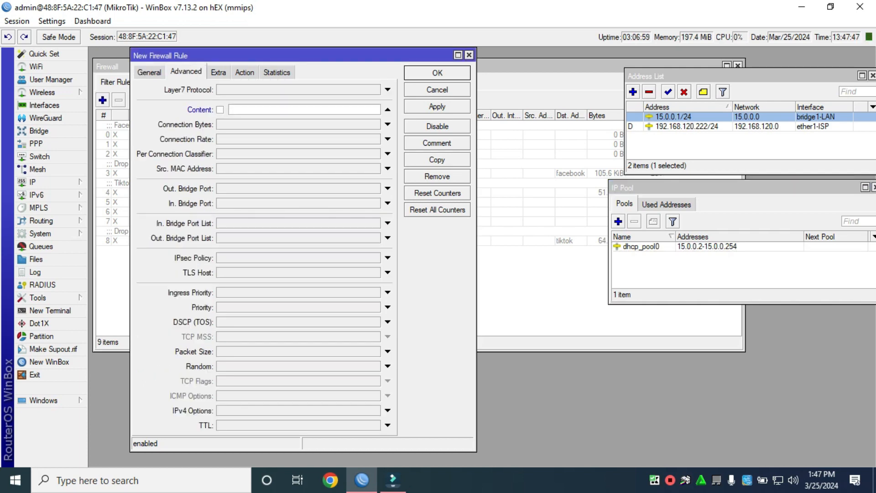
type(".tiktok.com")
Step: Set the new rule's action to add dst to address list
left_click(244, 73)
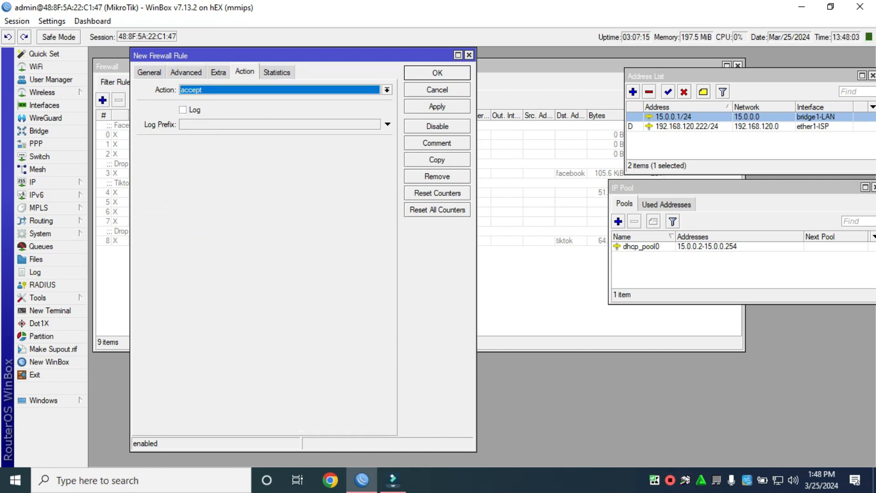
left_click(387, 90)
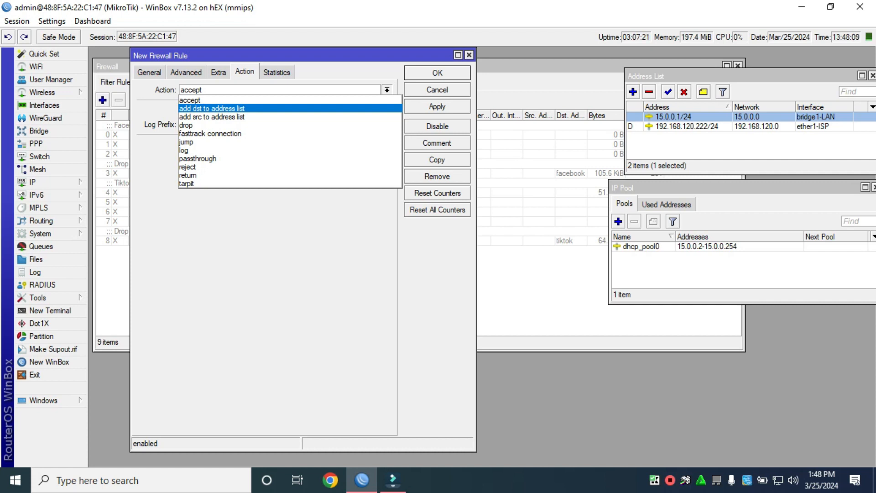
key("Return")
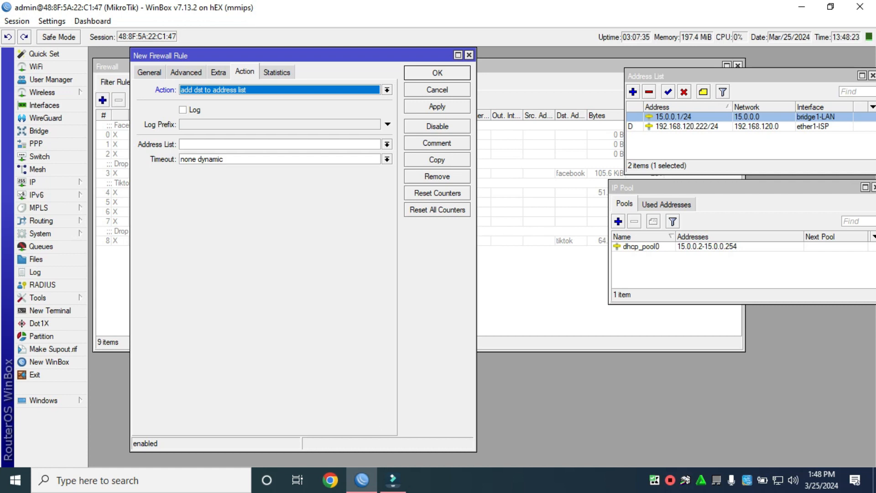
Step: Enter tiktok as the rule's address list and set the timeout to 24:00:00
left_click(273, 144)
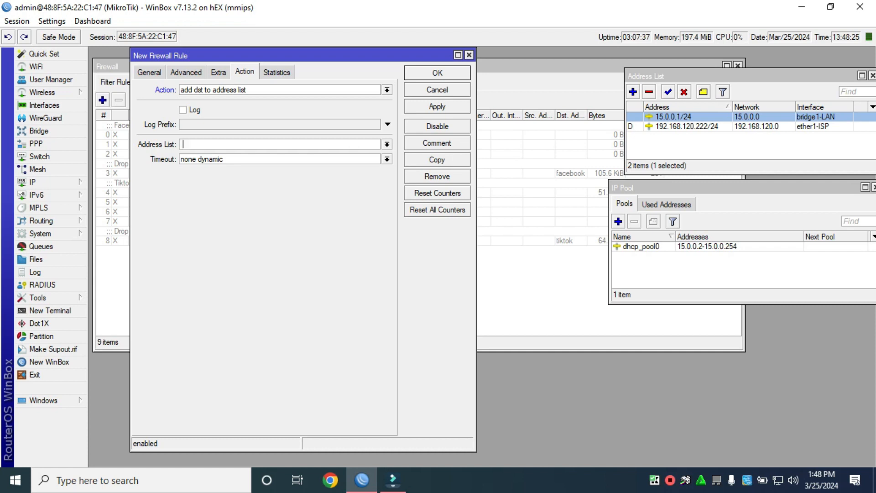
type("ti")
type("ttok")
key("BackSpace")
key("BackSpace")
key("BackSpace")
type("t")
key("BackSpace")
type("ktok")
key("Tab")
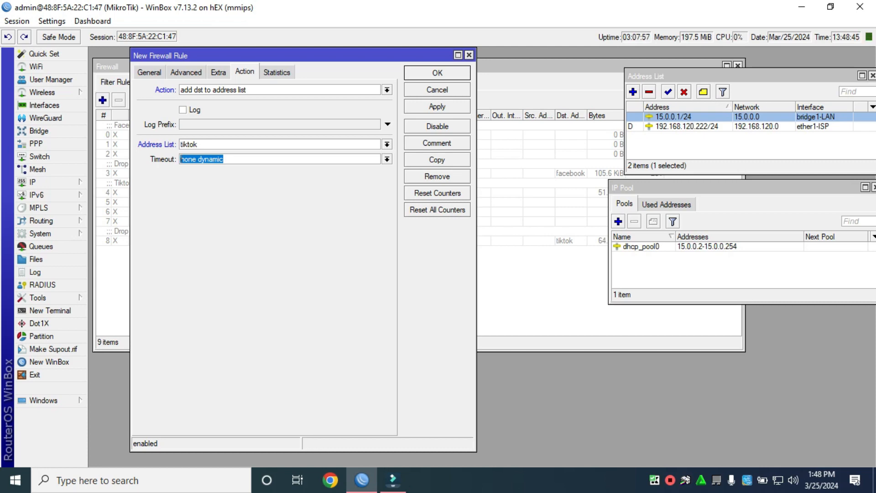
type("24")
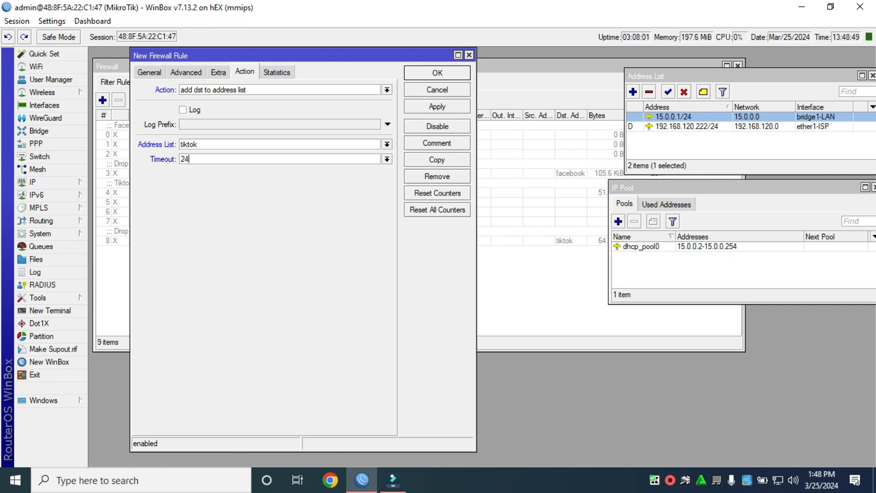
type(":00:00")
Step: Add the comment "Tiktok" to the new firewall rule and save it
left_click(436, 143)
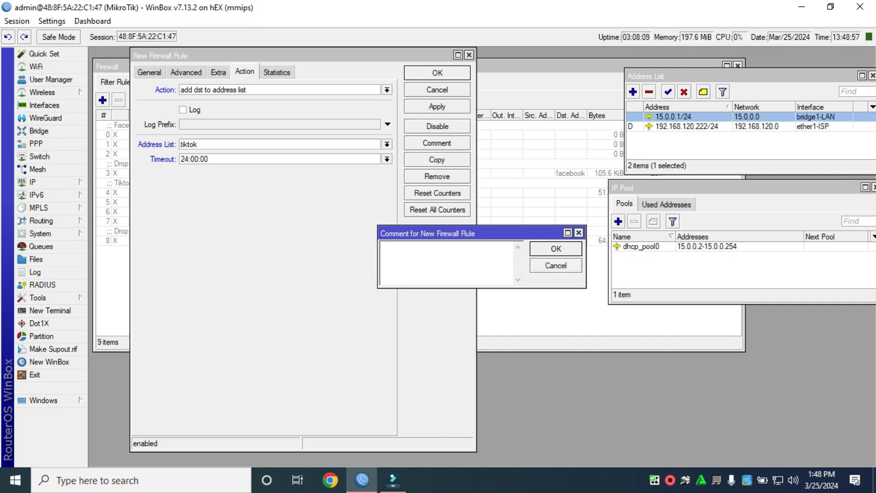
type("Tiktok")
left_click(555, 248)
left_click(437, 107)
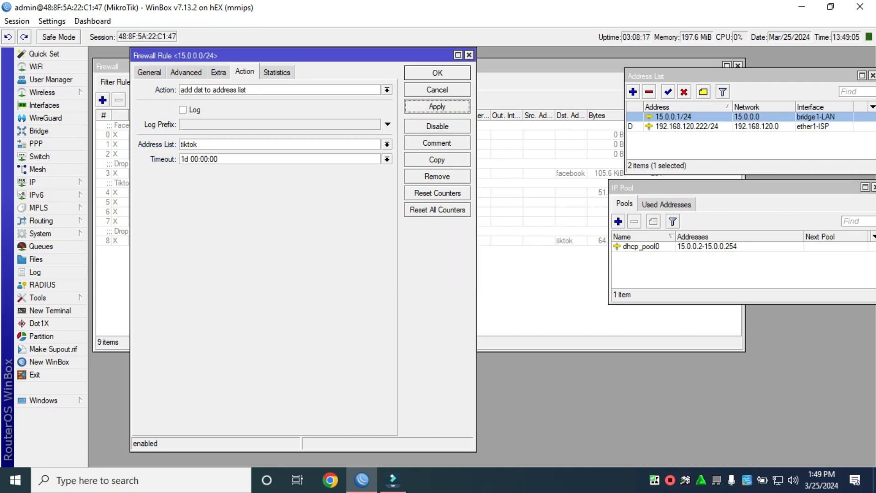
left_click(437, 73)
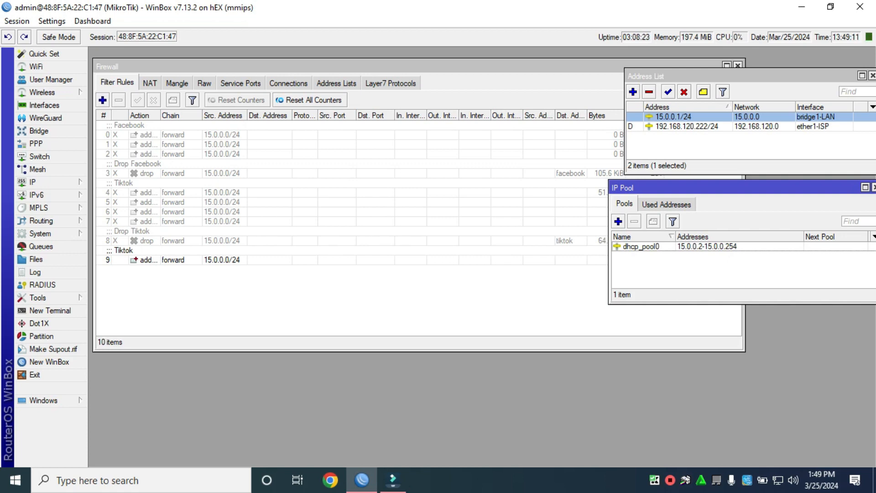
Step: Align the IP Pool window under the Address List, then reopen the new Tiktok rule and make a copy beside it
mouse_move(730, 188)
left_mouse_down()
mouse_move(758, 267)
mouse_move(741, 220)
mouse_move(745, 185)
left_mouse_up()
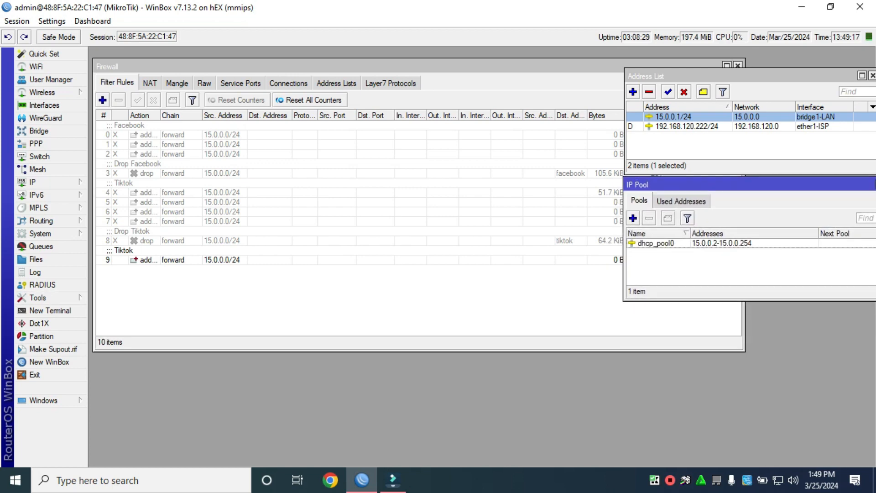
double_click(224, 260)
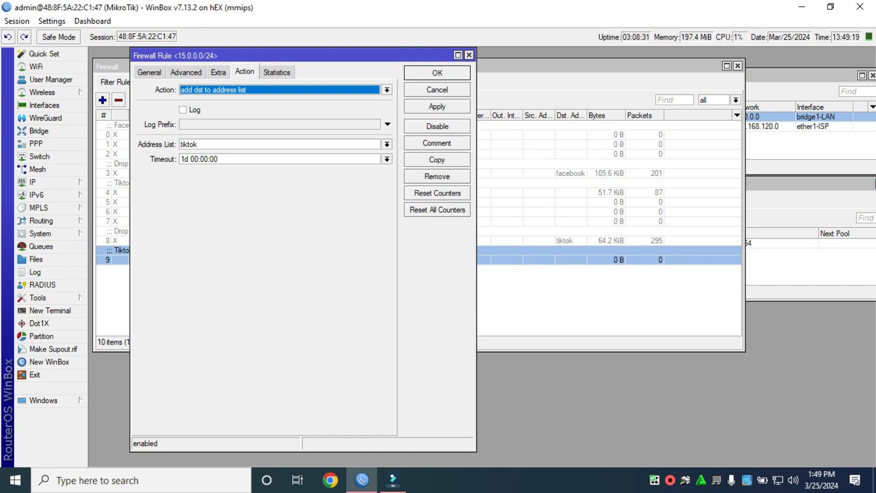
left_click_drag(292, 56, 357, 66)
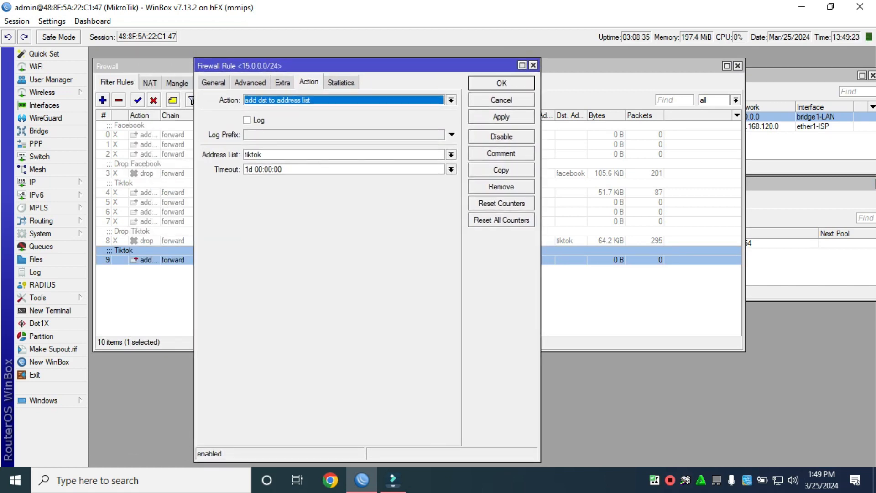
left_click(250, 83)
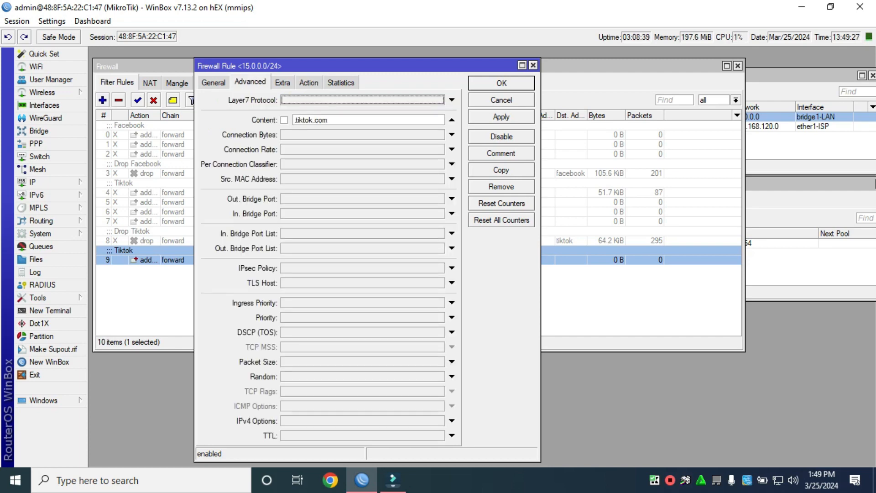
left_click(501, 170)
left_click_drag(292, 55, 531, 63)
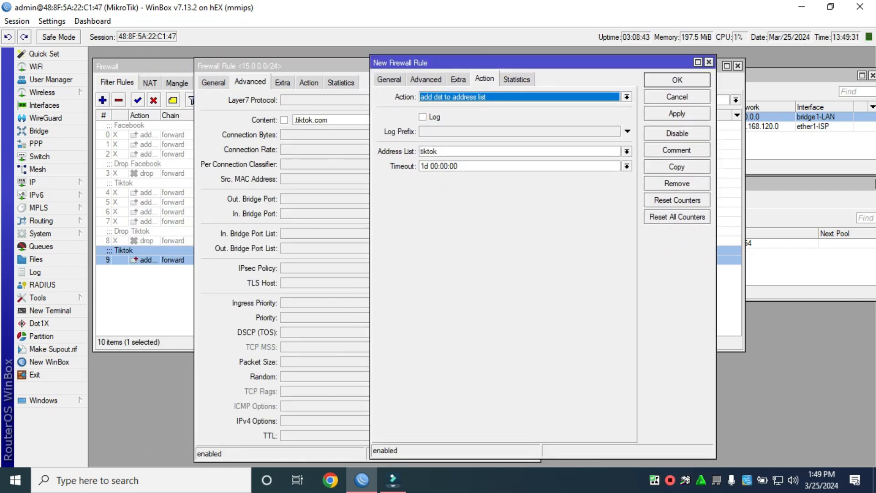
Step: Change the content match of the copied firewall rule to .tk.com
left_click(426, 80)
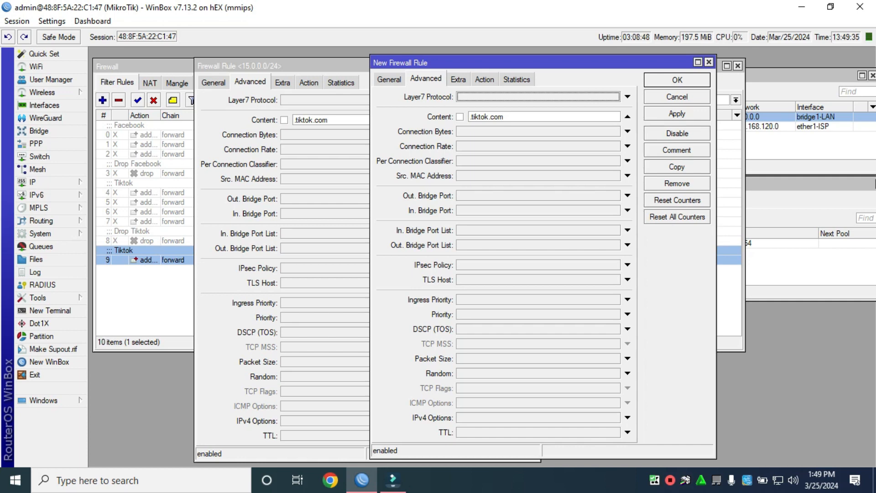
left_click(504, 117)
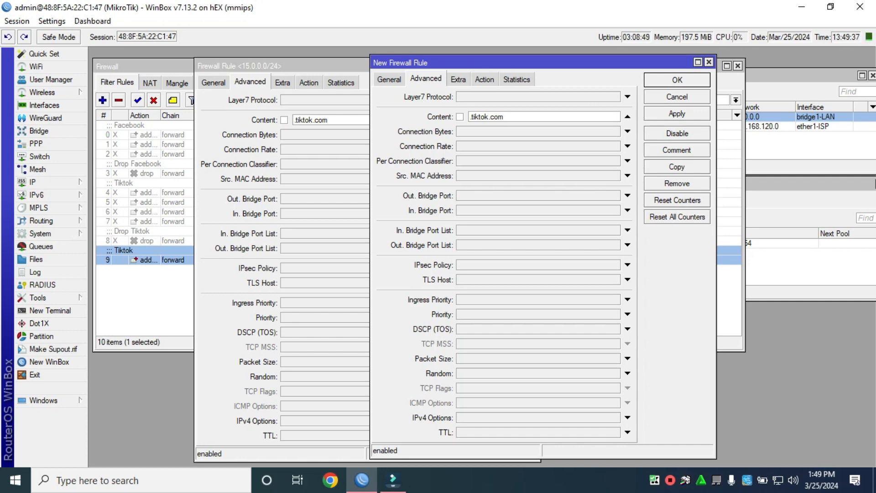
key("BackSpace")
key("BackSpace")
key("BackSpace")
key("BackSpace")
key("BackSpace")
key("BackSpace")
key("BackSpace")
key("BackSpace")
type("k.com")
Step: Clear the comment of the .tk.com rule and save the rule
key("ctrl+m")
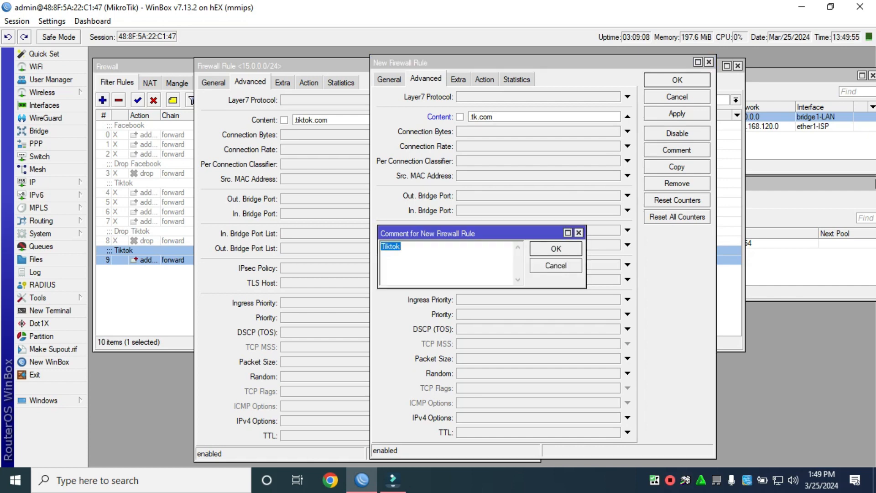
key("BackSpace")
key("Return")
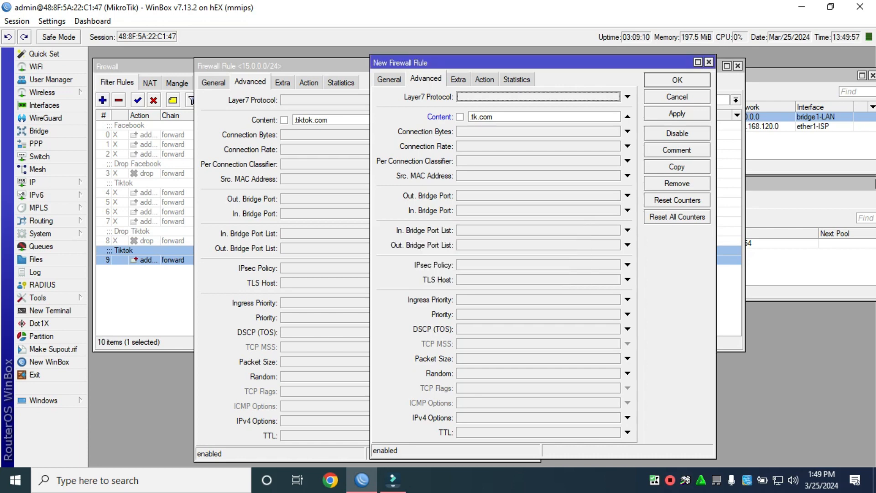
left_click(677, 114)
left_click(676, 80)
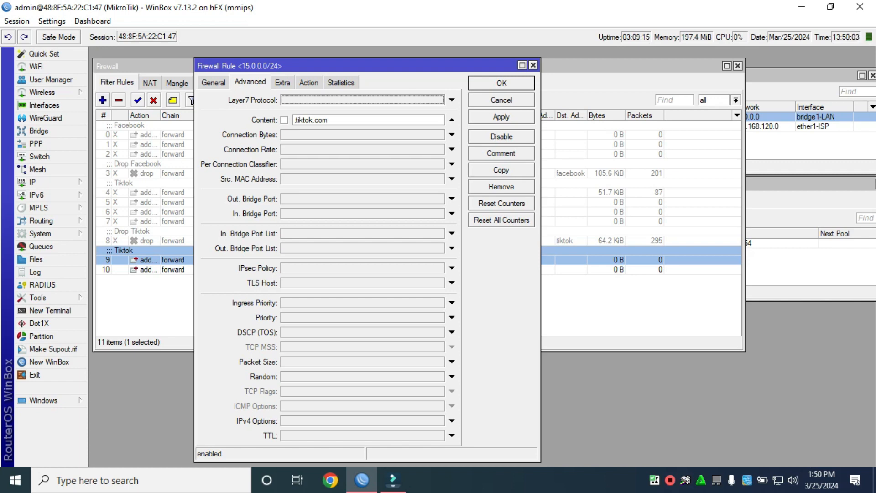
Step: Copy the original .tiktok.com rule again and set the copy's content match to .tiktok.net
left_click(501, 170)
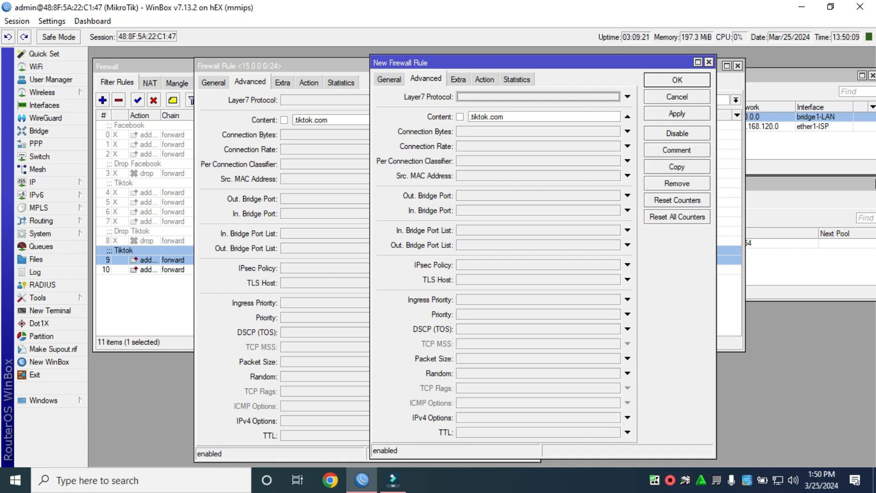
left_click(503, 117)
key("BackSpace")
key("BackSpace")
key("BackSpace")
key("BackSpace")
key("BackSpace")
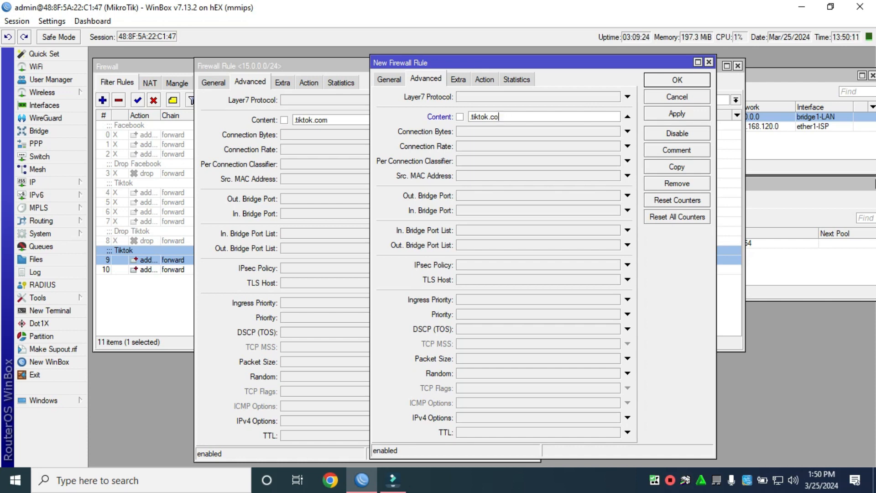
key("BackSpace")
key("BackSpace")
key("BackSpace")
key("BackSpace")
type("iktok.net")
Step: Clear the comment of the .tiktok.net rule and save the rule
key("ctrl+m")
key("BackSpace")
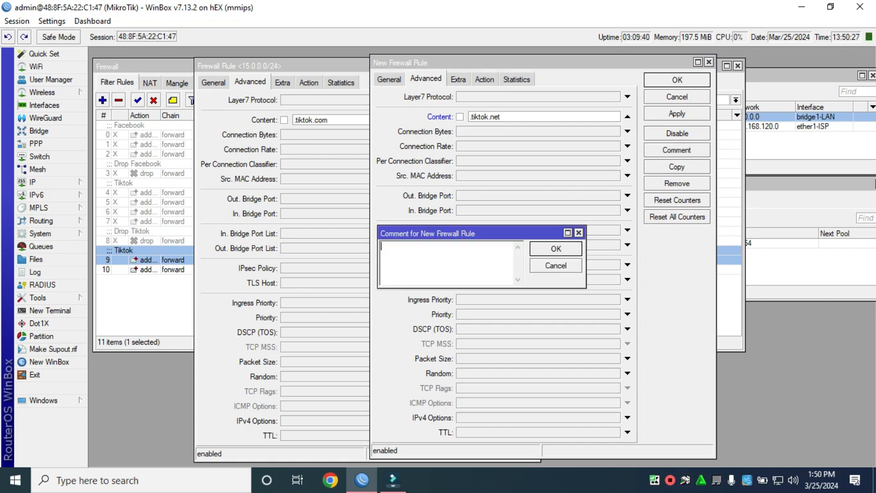
key("Return")
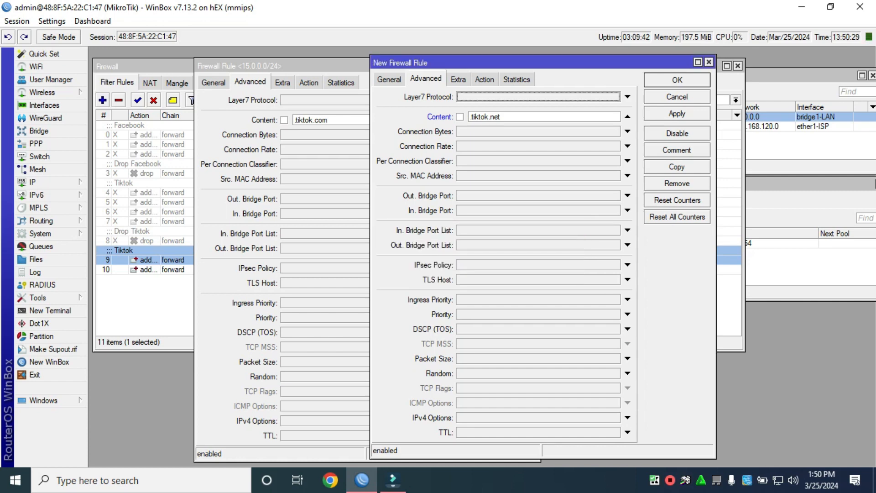
left_click(677, 113)
left_click(677, 80)
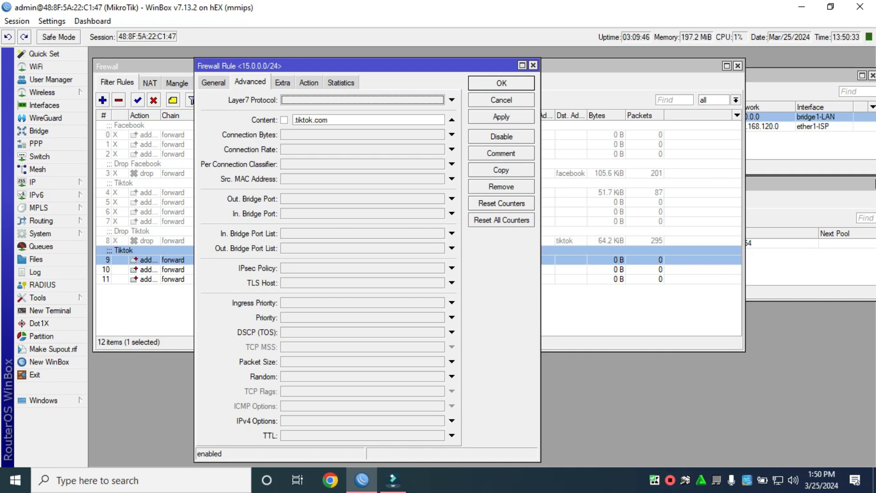
Step: Make another copy of the .tiktok.com rule and set its content match to .tk.net
left_click(501, 169)
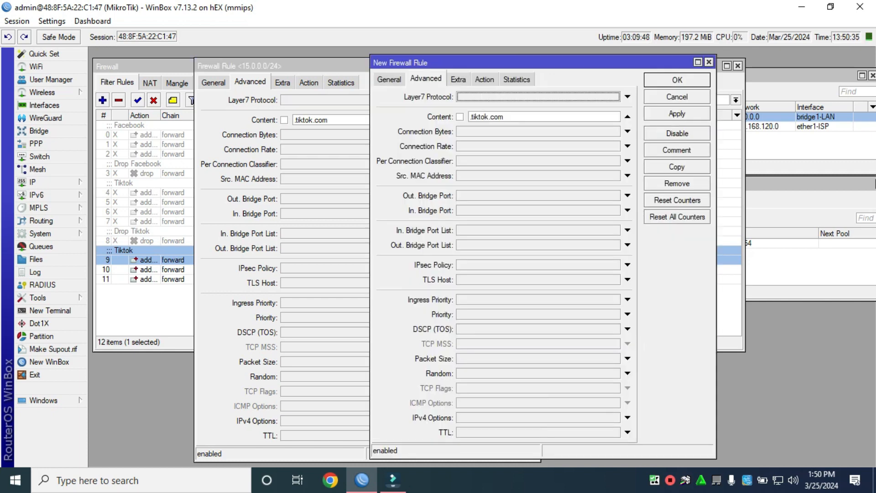
left_click(505, 117)
key("BackSpace")
key("BackSpace")
key("BackSpace")
key("BackSpace")
key("BackSpace")
key("BackSpace")
key("BackSpace")
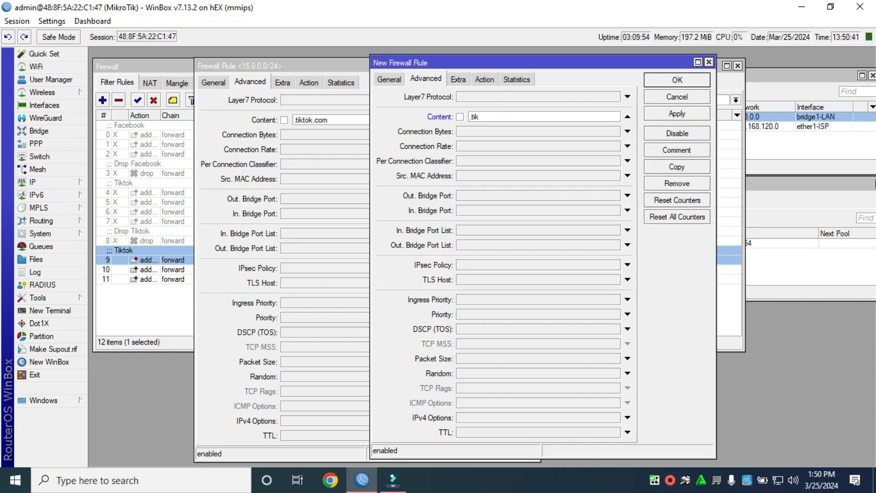
type("to")
type("k.")
type("n")
key("BackSpace")
key("BackSpace")
key("BackSpace")
key("BackSpace")
key("BackSpace")
key("BackSpace")
key("BackSpace")
type("k.net")
Step: Clear the comment of the .tk.net rule and save the rule
key("ctrl+m")
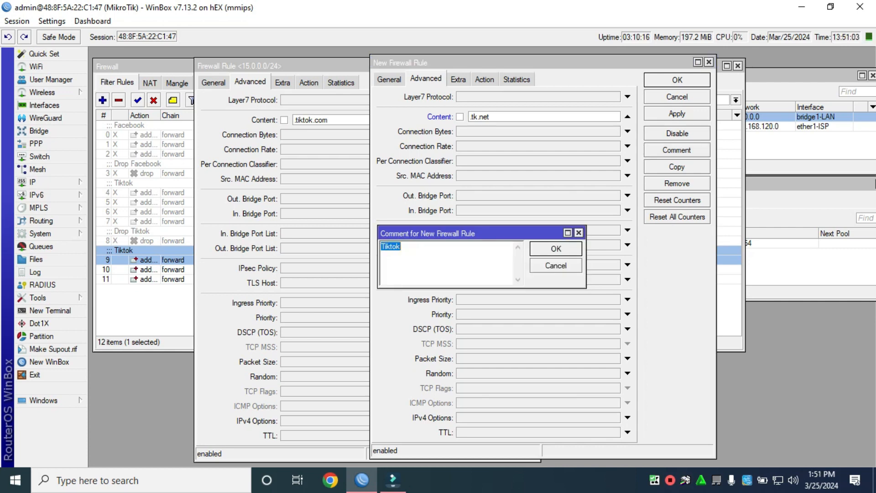
key("BackSpace")
key("Return")
key("Return")
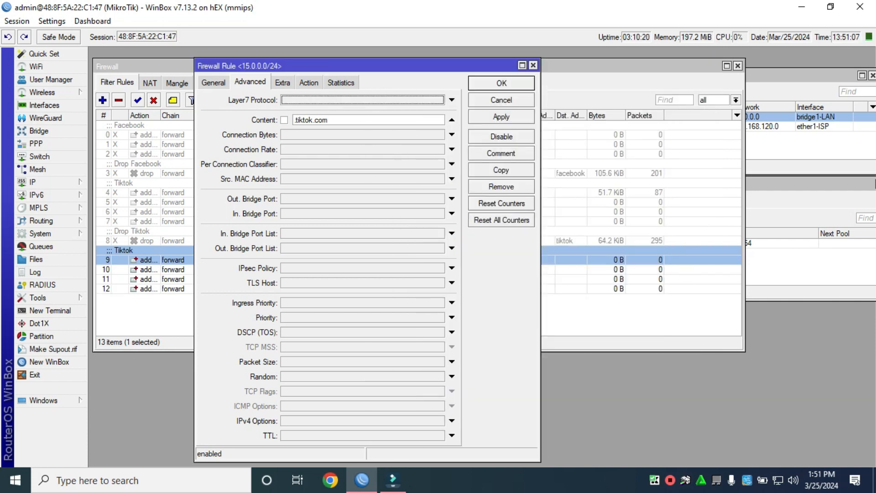
Step: Copy the .tiktok.com rule once more and set the copy's content match to .tkcdn.net
left_click(500, 170)
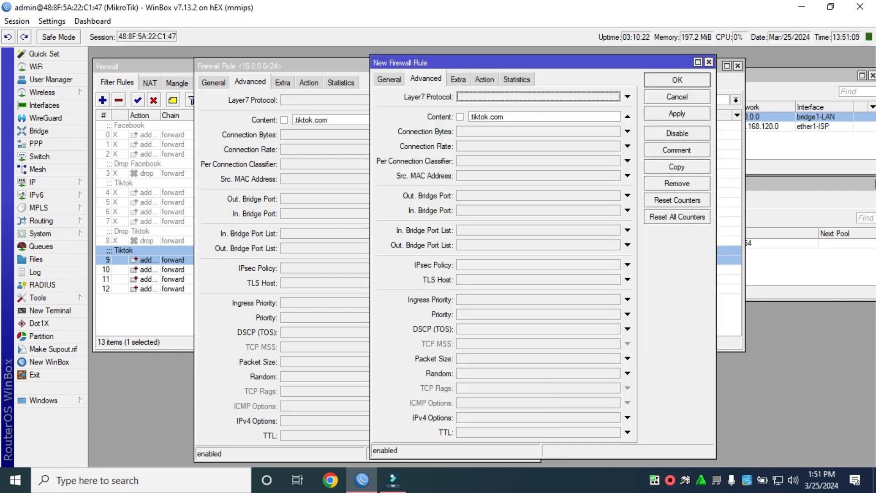
left_click_drag(524, 63, 612, 55)
key("BackSpace")
key("BackSpace")
key("BackSpace")
key("BackSpace")
key("BackSpace")
key("BackSpace")
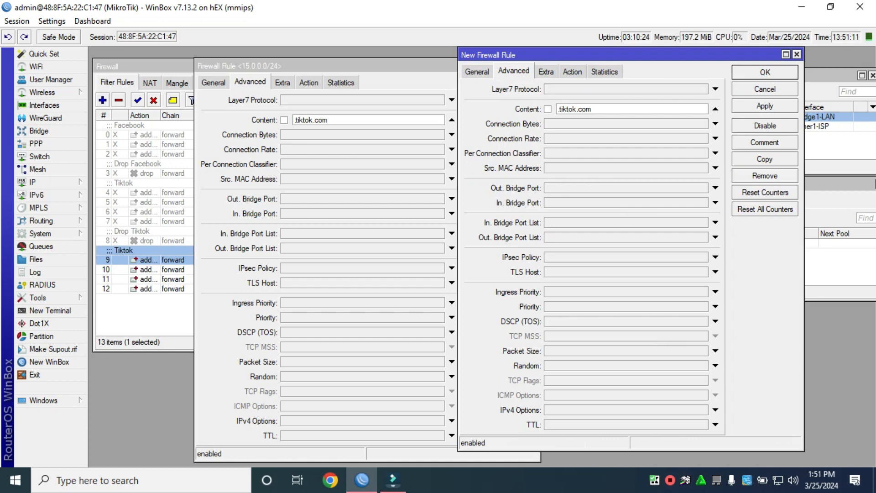
key("BackSpace")
key("BackSpace")
key("BackSpace")
type("k")
type("dn.net")
Step: Clear the comment of the .tkcdn.net rule and save the rule
key("ctrl+m")
key("BackSpace")
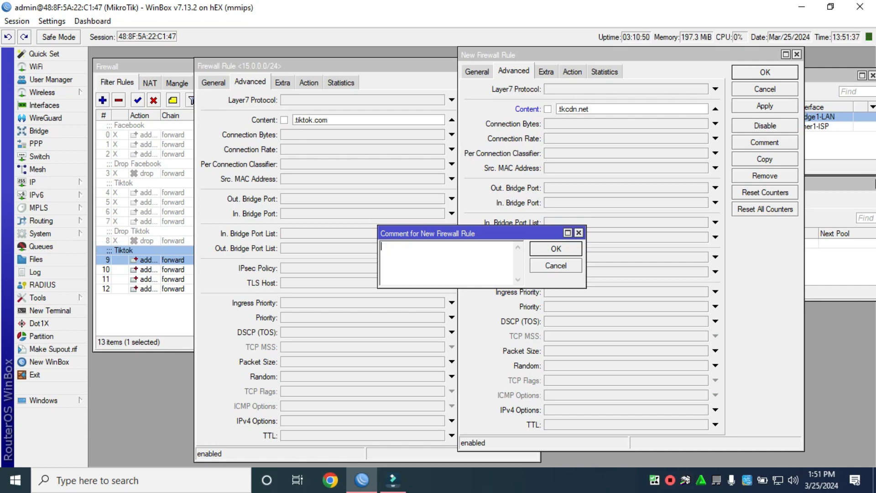
left_click(556, 248)
left_click(765, 106)
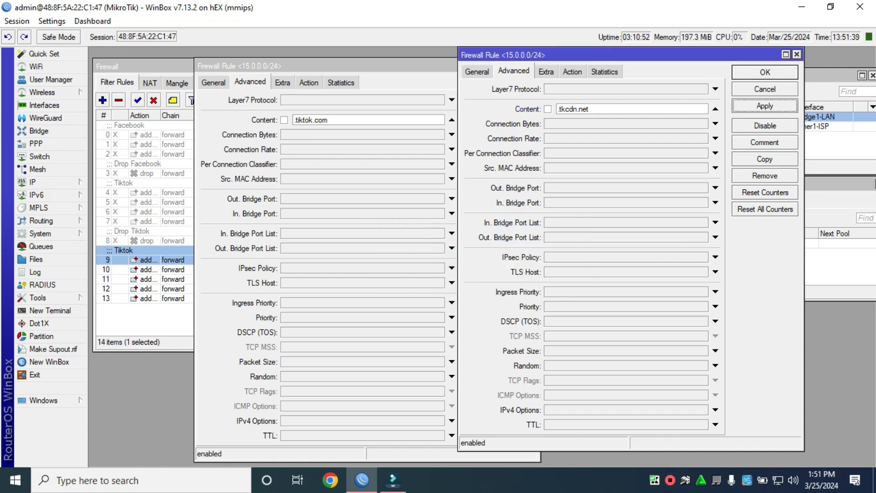
left_click(764, 72)
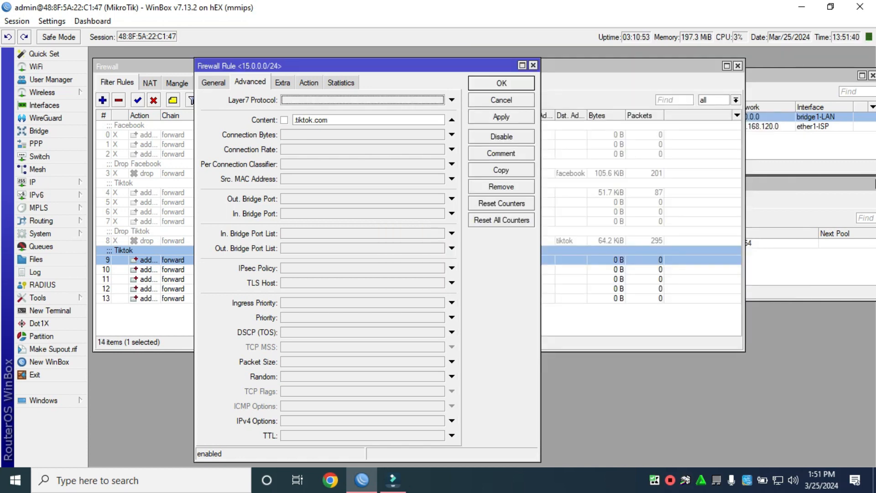
Step: Move the .tiktok.com rule window aside, copy the rule and set the copy's content match to .tkch.com
left_click_drag(387, 65, 453, 64)
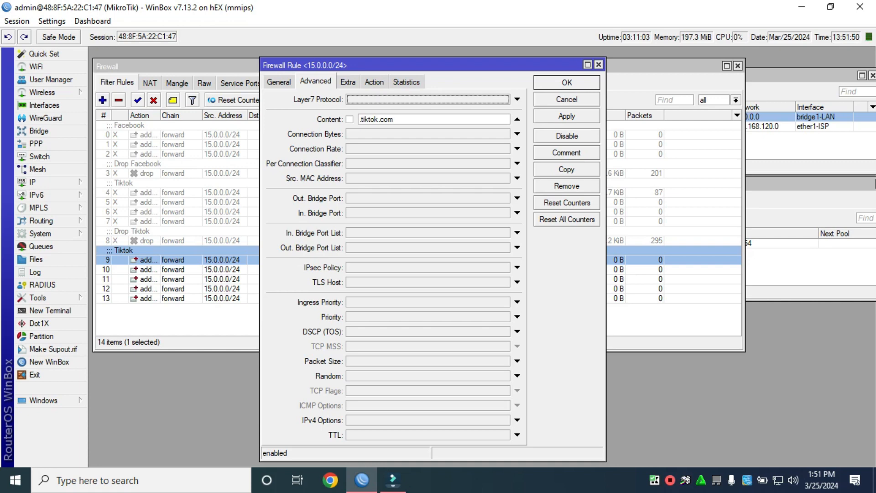
left_click(566, 170)
left_click(593, 109)
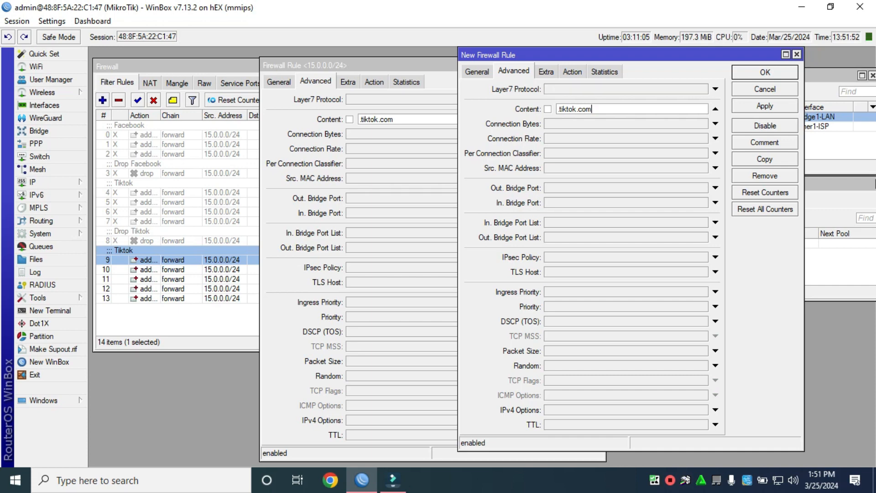
key("BackSpace")
key("BackSpace")
key("BackSpace")
key("BackSpace")
key("BackSpace")
key("BackSpace")
key("BackSpace")
key("BackSpace")
key("BackSpace")
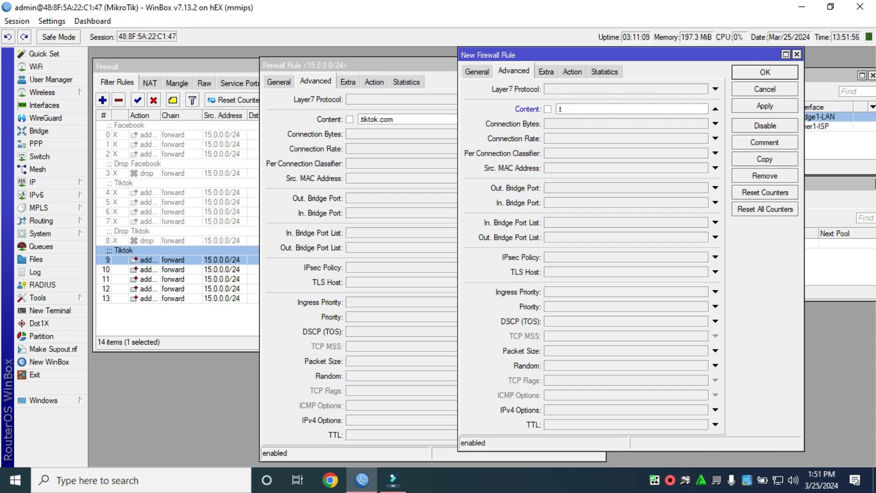
type("tk")
key("BackSpace")
key("BackSpace")
key("BackSpace")
type("tik")
key("BackSpace")
key("BackSpace")
type("kch")
type(".com")
Step: Clear the comment of the .tkch.com rule and save the rule
left_click(764, 142)
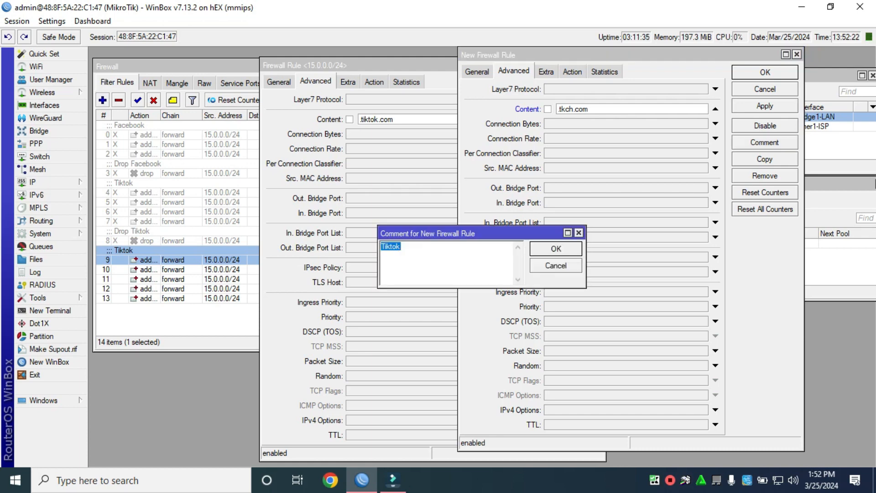
key("Return")
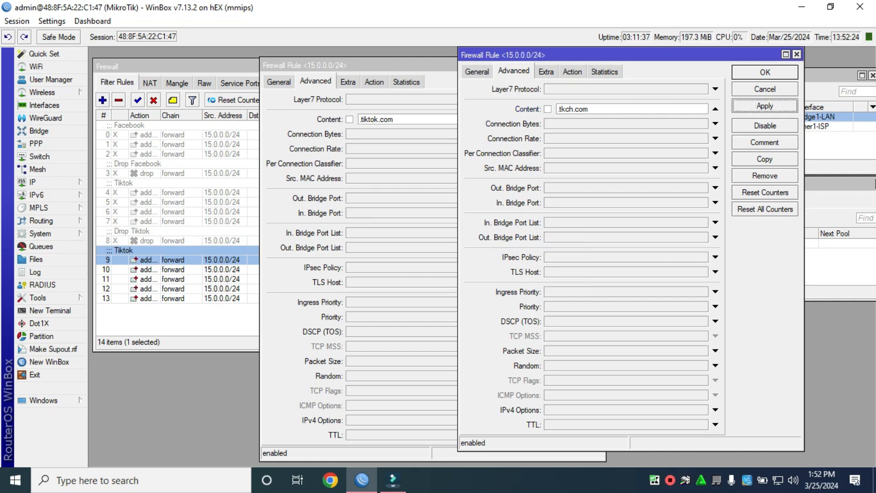
key("Return")
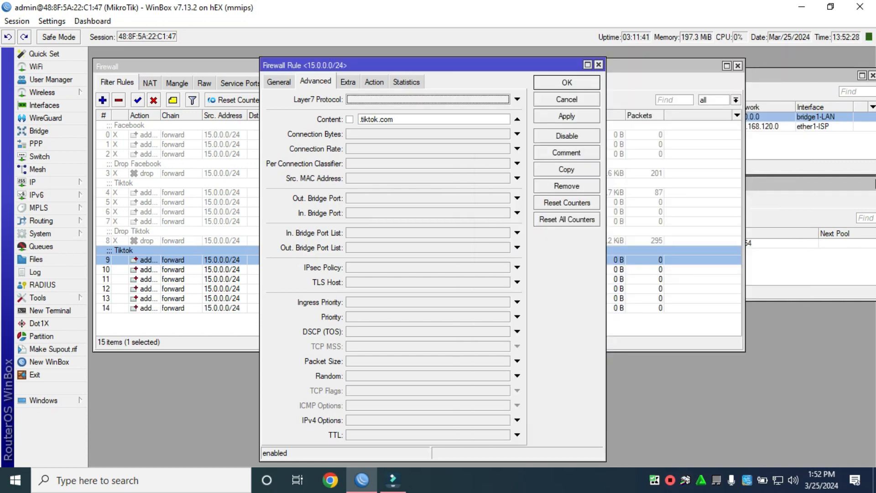
Step: Copy the .tiktok.com rule and set the copy's content match to .tiktokchn.com
left_click(566, 169)
left_click(592, 109)
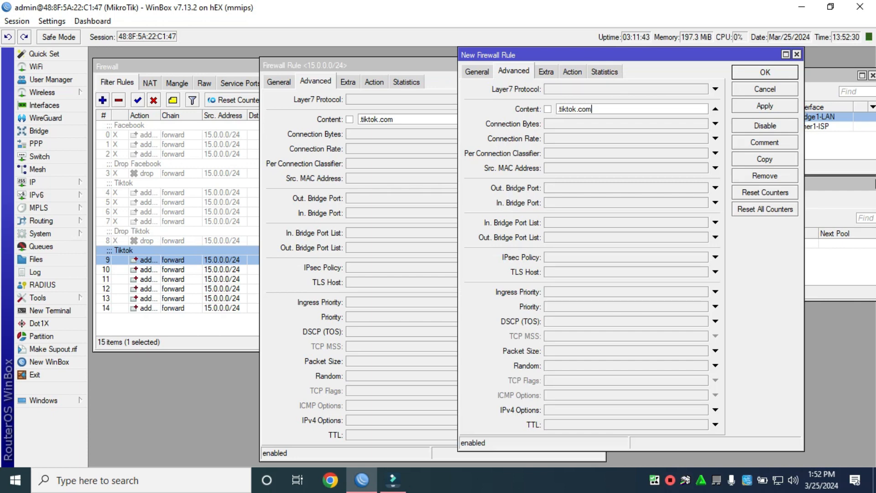
key("BackSpace")
key("BackSpace")
key("BackSpace")
key("BackSpace")
type("chn.com")
Step: Clear the comment of the .tiktokchn.com rule and save the rule
key("ctrl+m")
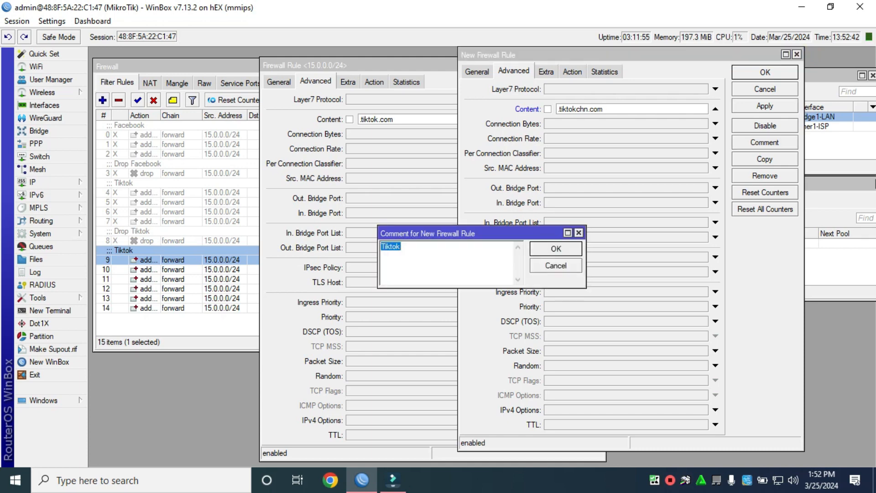
key("BackSpace")
left_click(556, 249)
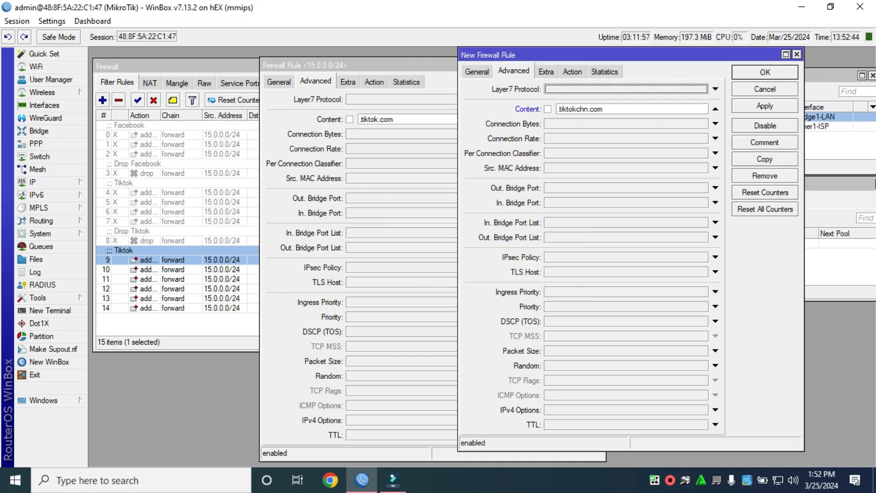
left_click(764, 105)
left_click(764, 72)
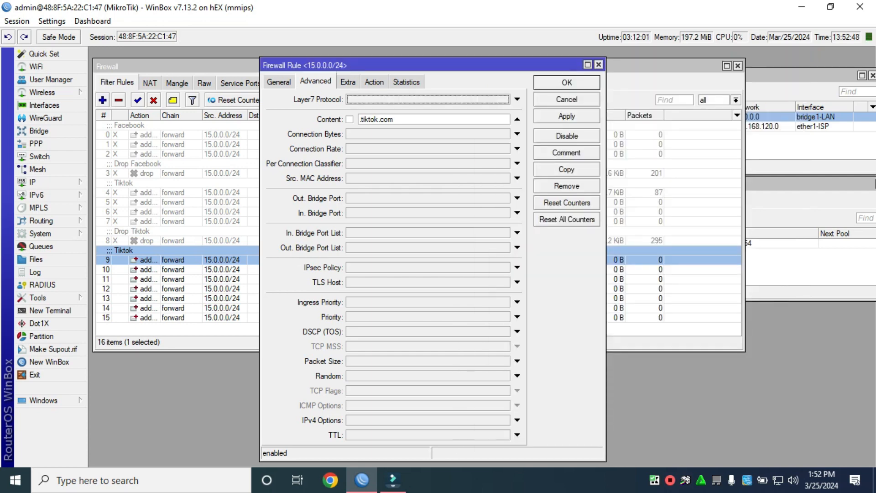
Step: Save and close the original .tiktok.com rule, and make the Firewall window taller
left_click(566, 117)
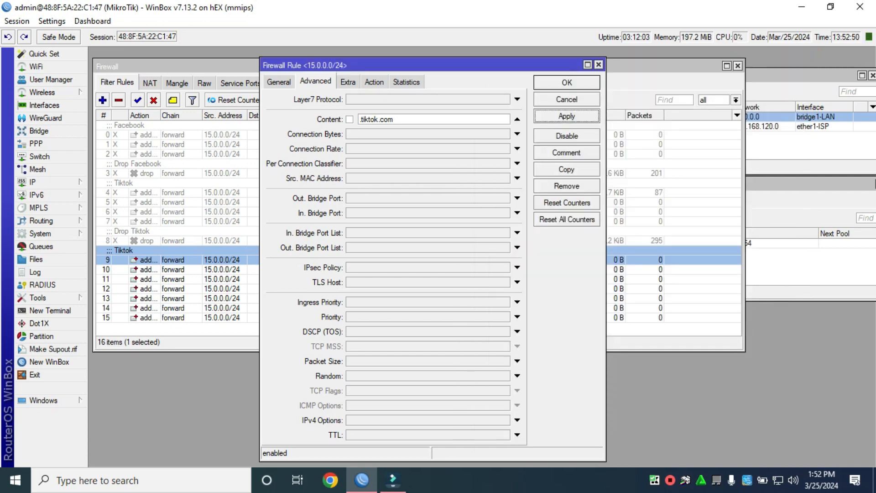
left_click(566, 82)
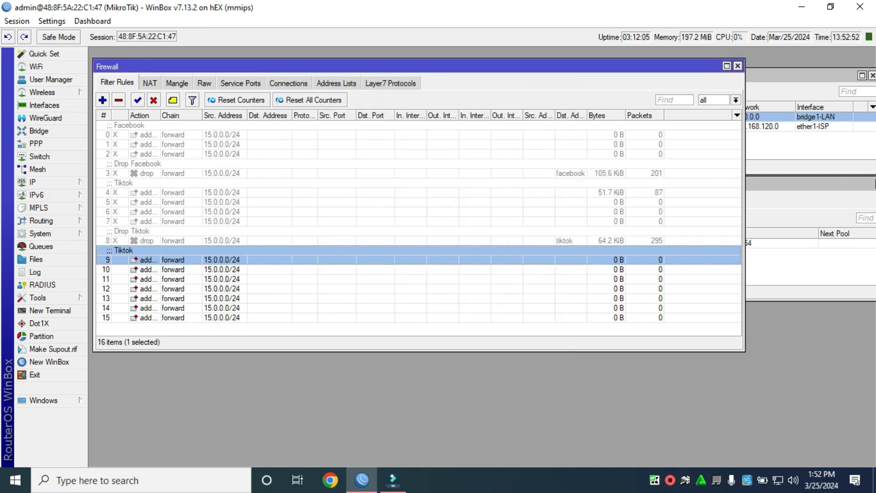
left_click_drag(419, 351, 418, 406)
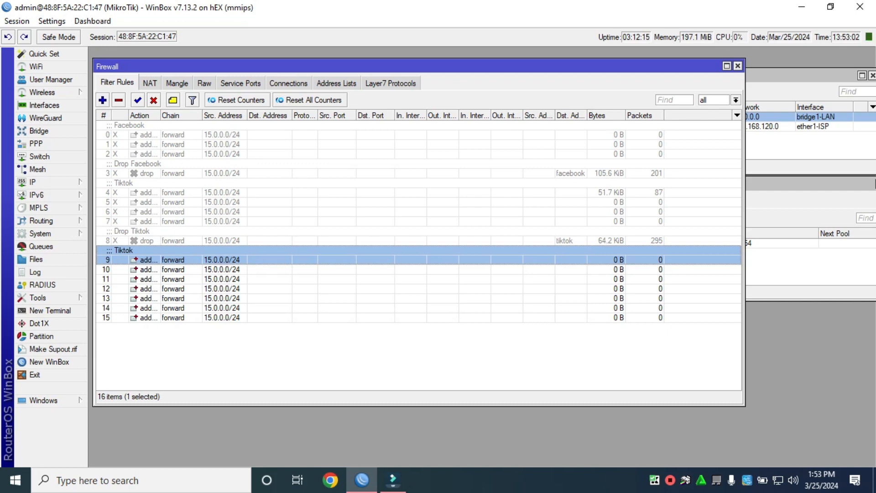
Step: Switch to Chrome and search Google for tiktok
left_click(330, 480)
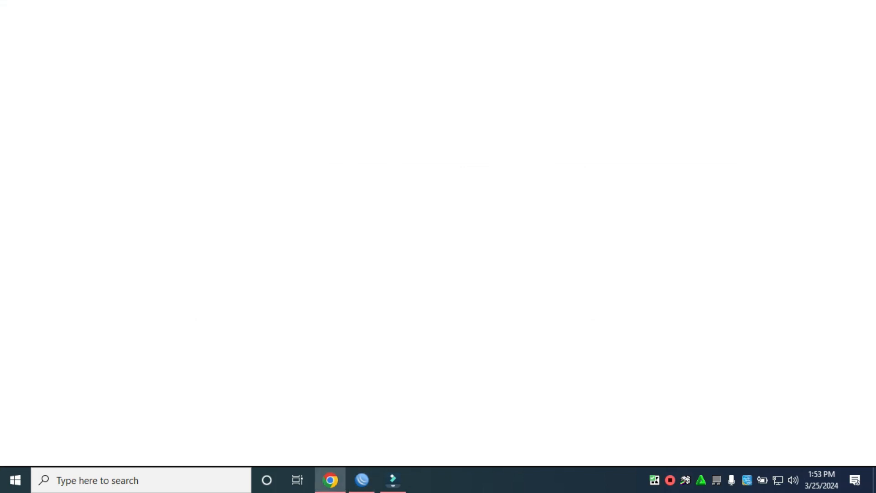
left_click(291, 40)
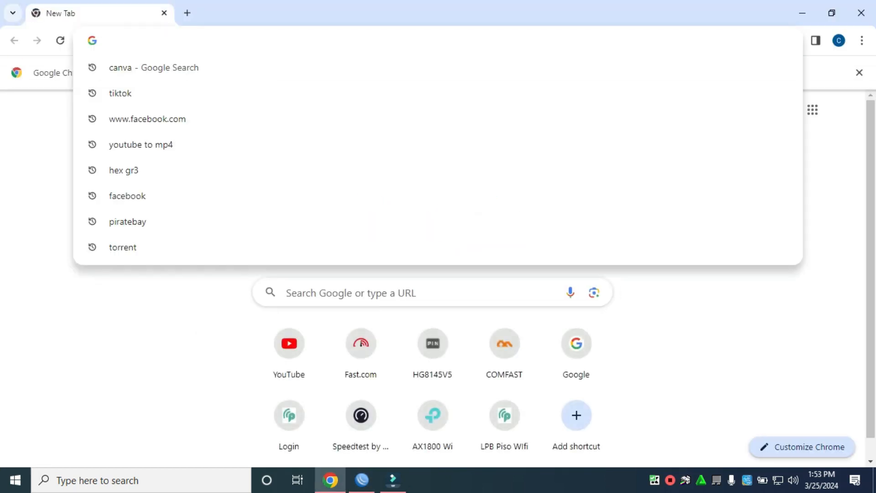
left_click(120, 93)
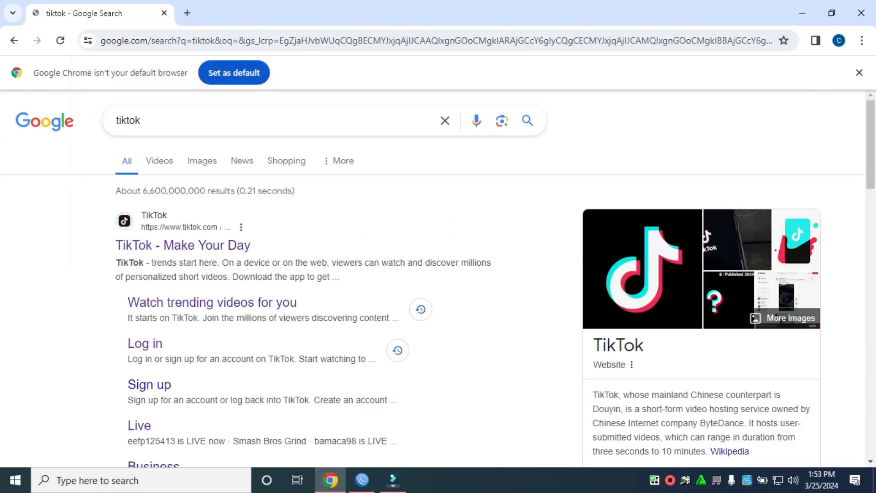
Step: Open the TikTok home page from the search results, and open it again in a new tab through a tiktok search on google.com.ph
left_click(183, 245)
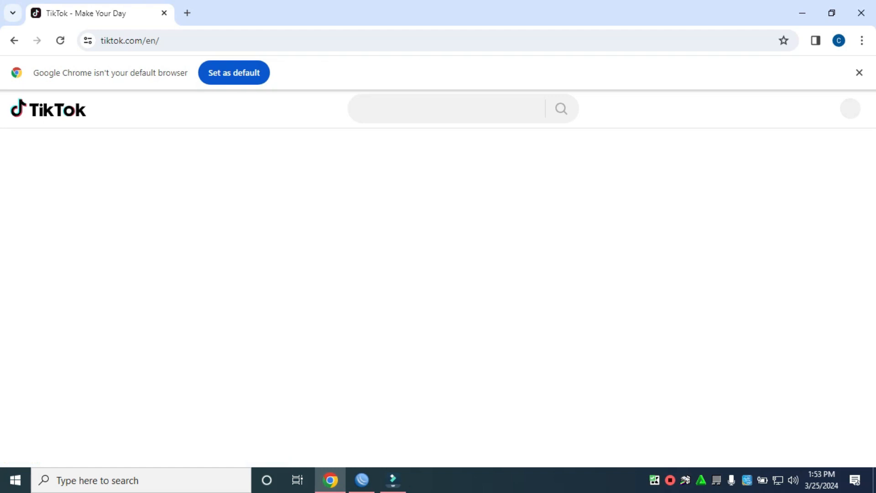
key("ctrl+t")
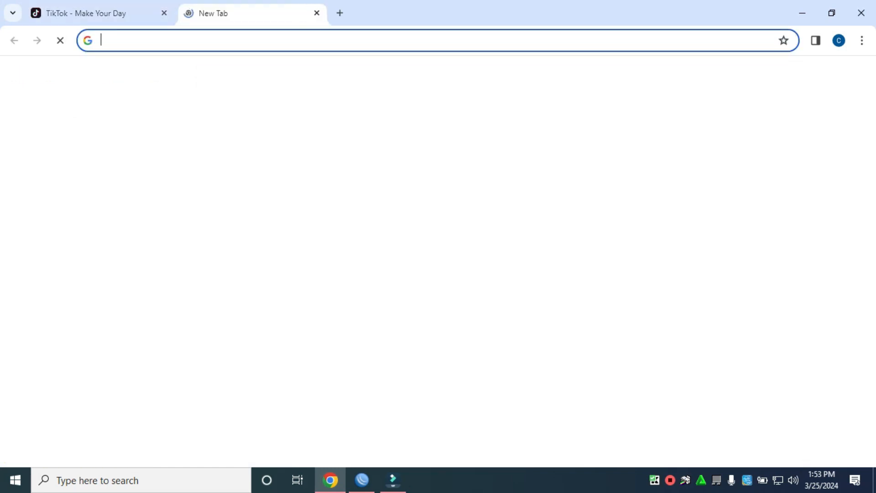
type("google.com.ph")
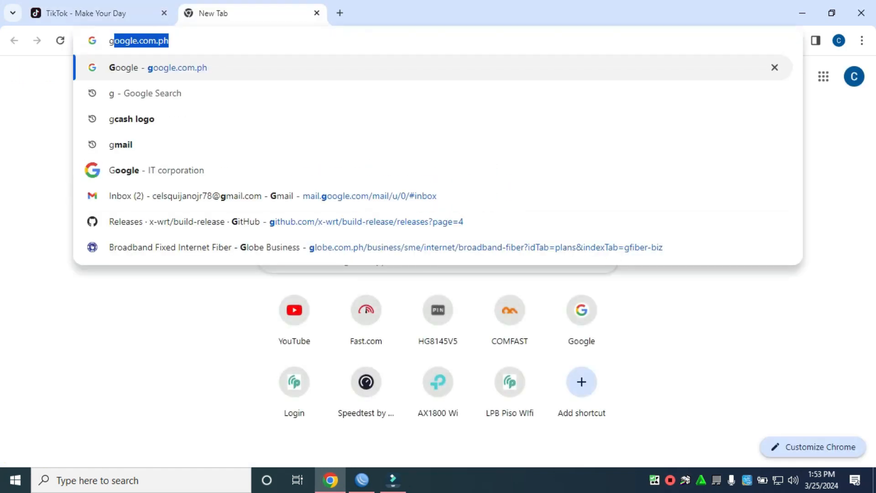
key("Return")
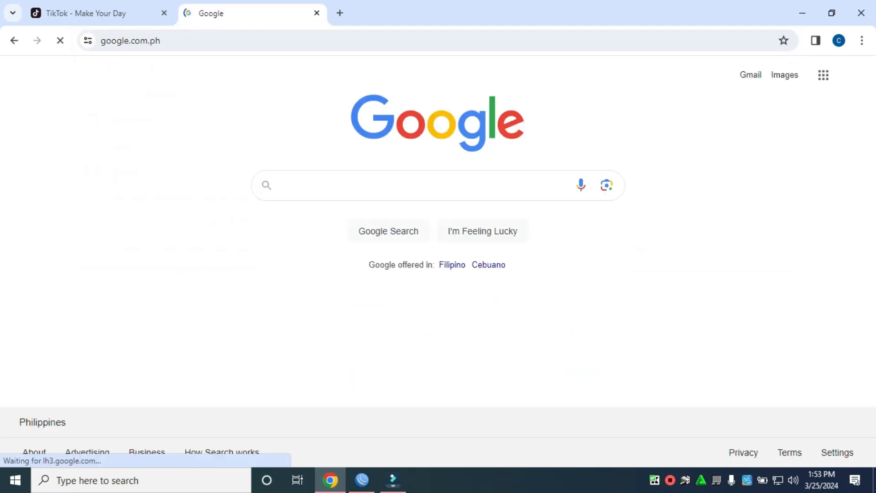
left_click(365, 185)
left_click(295, 213)
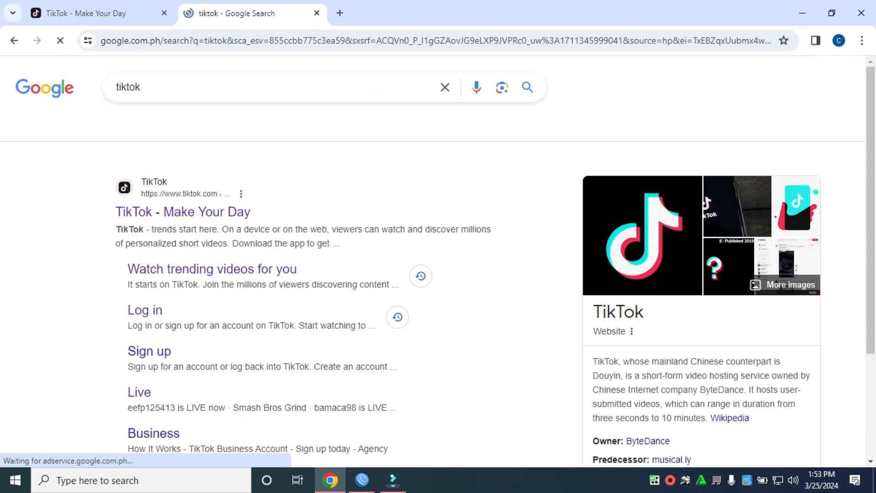
left_click(183, 212)
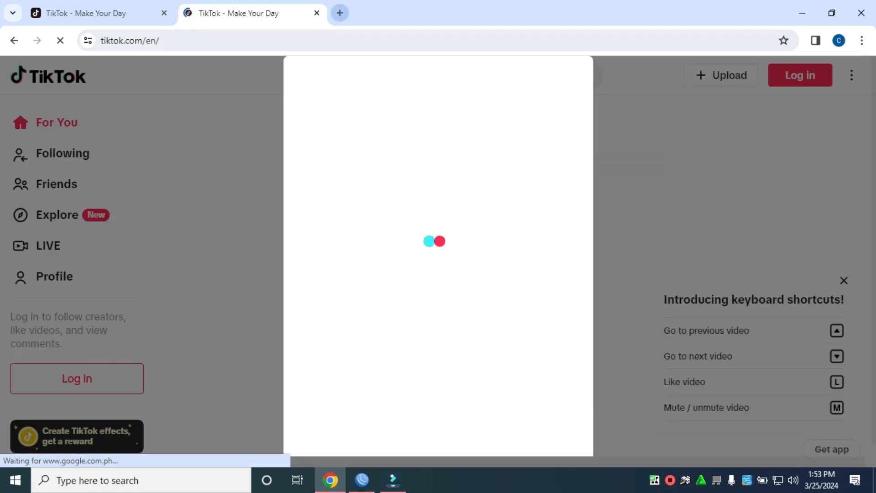
Step: Open the TikTok login page in two more new tabs, each from a Google search for tiktok
left_click(340, 13)
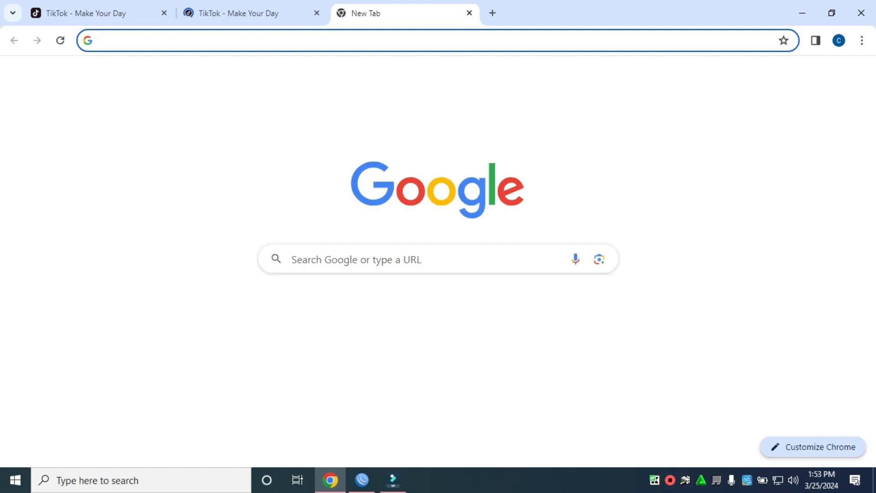
key("Return")
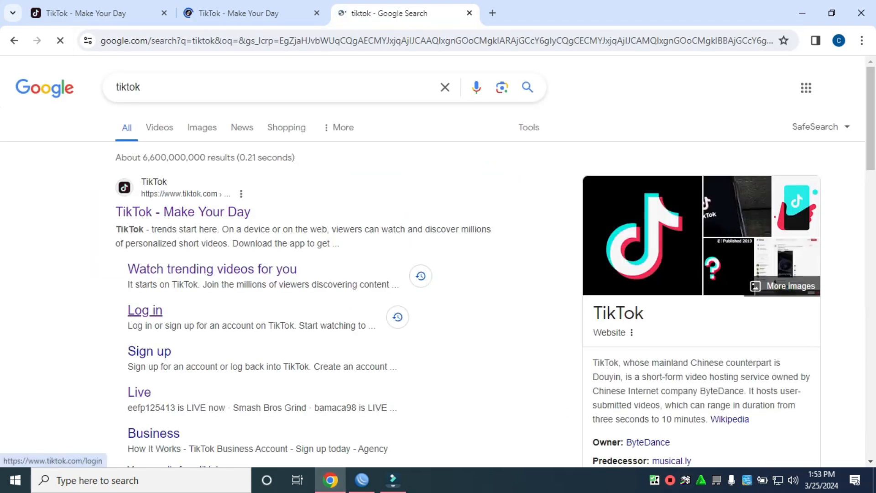
left_click(144, 310)
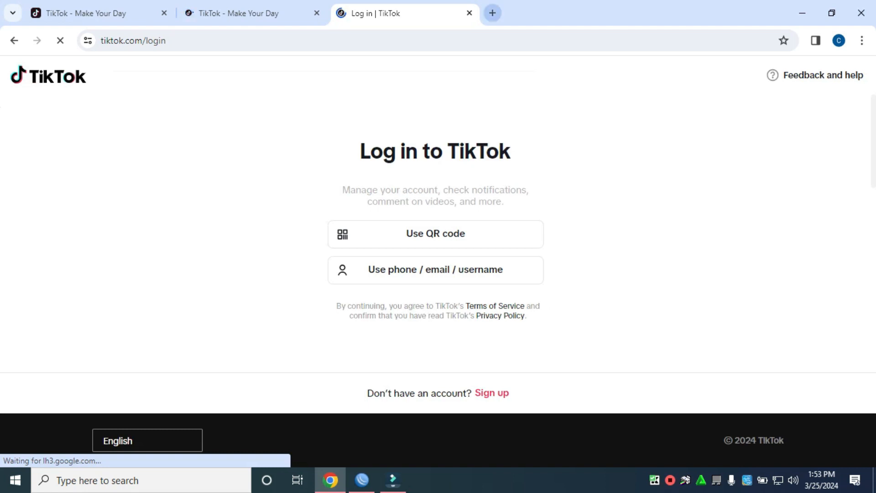
left_click(492, 13)
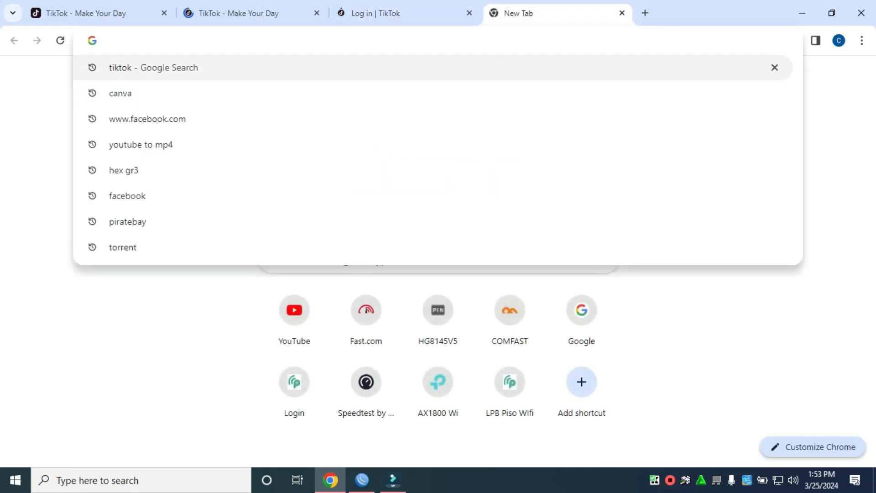
key("Down")
key("Return")
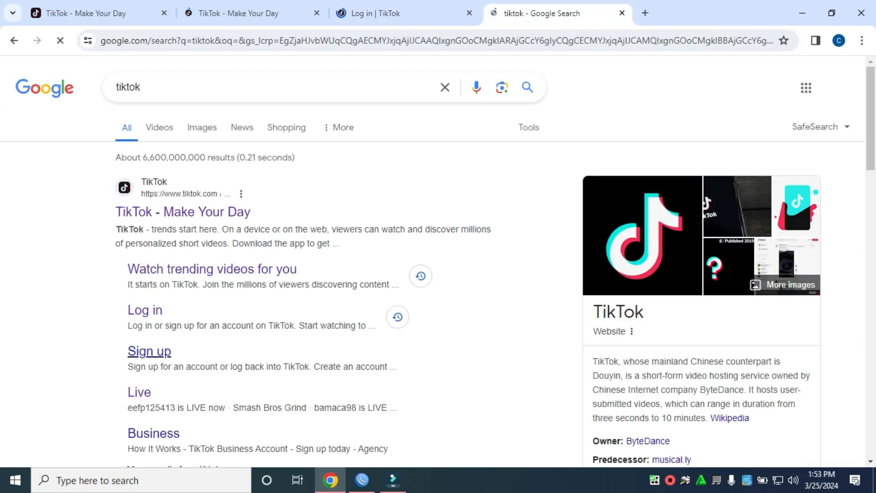
left_click(145, 310)
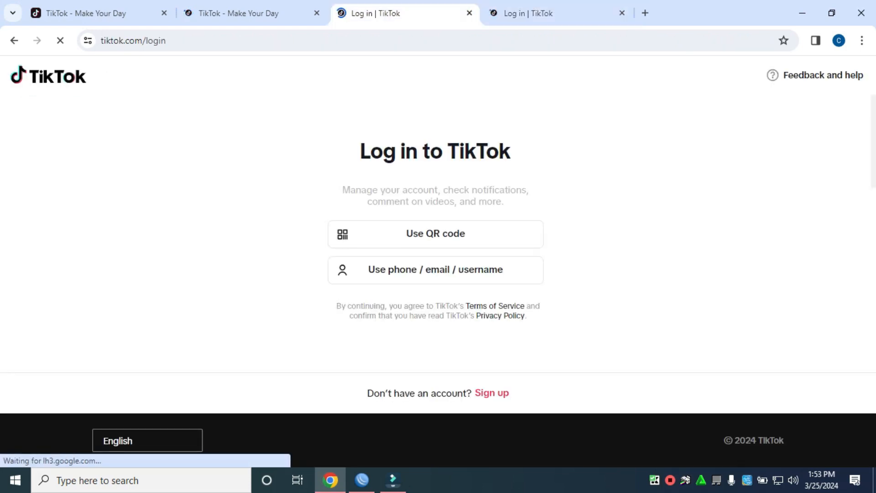
Step: Search Google for tiktok in another new tab and open the TikTok Live page from the results
key("ctrl+t")
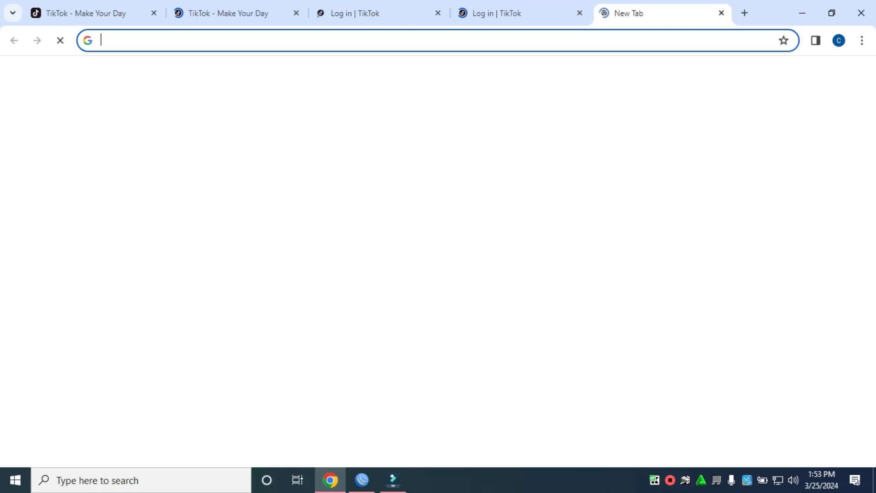
key("Down")
key("Return")
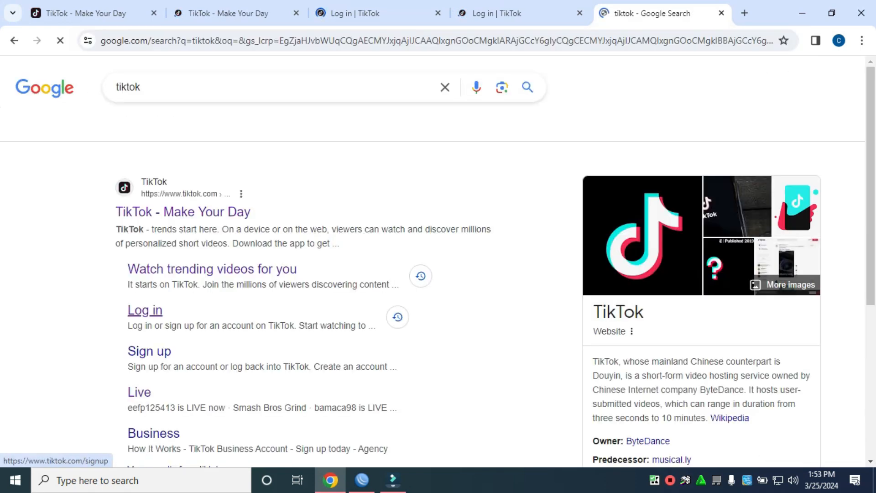
scroll(319, 260, "down", 3)
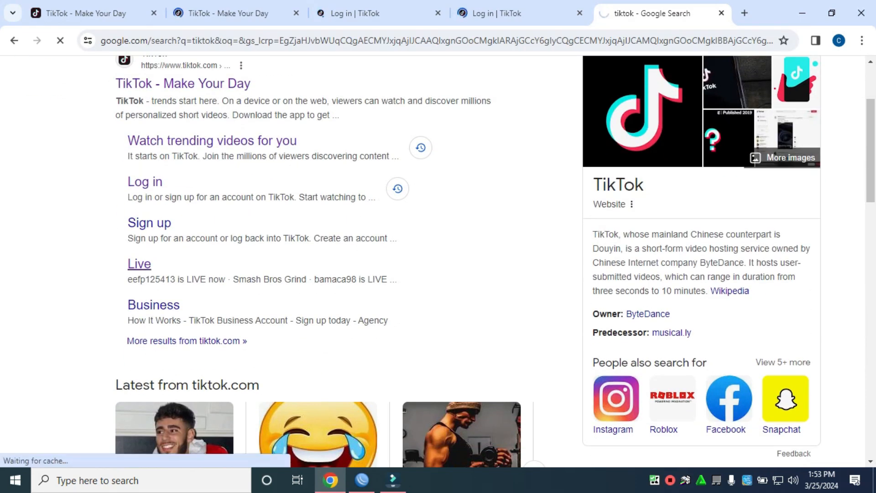
left_click(139, 263)
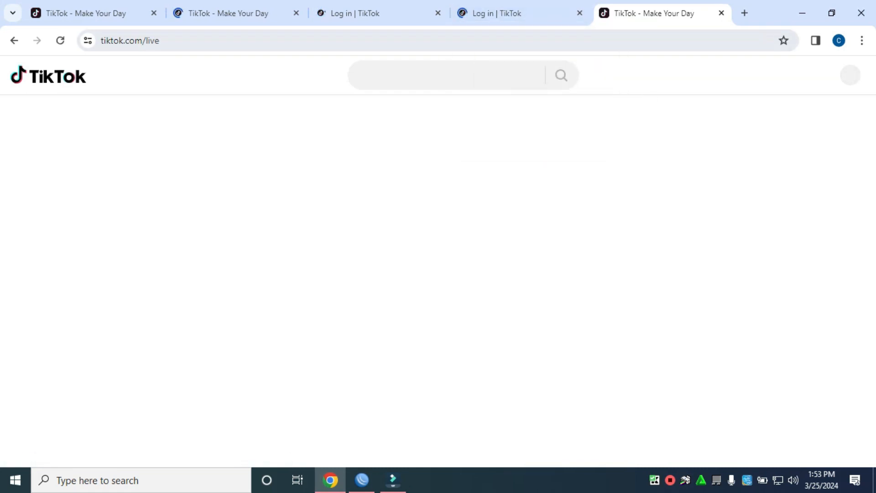
Step: Cycle through the open TikTok tabs to check how each page loads
key("ctrl+shift+Tab")
key("ctrl+shift+Tab")
key("ctrl+shift+Tab")
key("ctrl+shift+Tab")
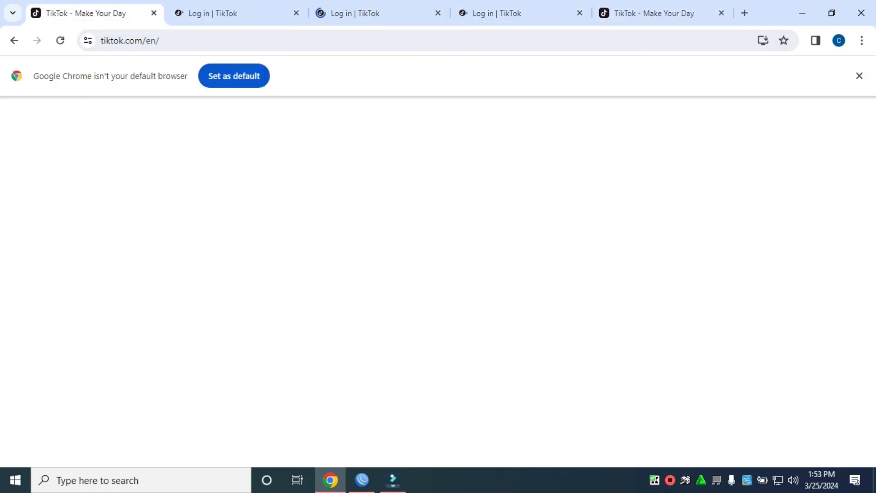
key("ctrl+shift+Tab")
key("ctrl+shift+Tab")
key("ctrl+shift+Tab")
key("ctrl+shift+Tab")
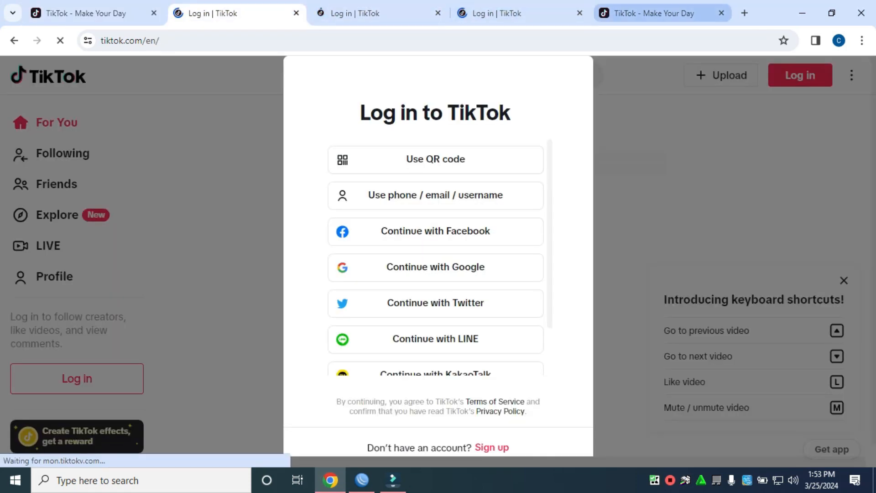
key("ctrl+shift+Tab")
key("ctrl+shift+Tab")
key("ctrl+shift+Tab")
key("ctrl+shift+Tab")
key("ctrl+shift+Tab")
key("ctrl+shift+Tab")
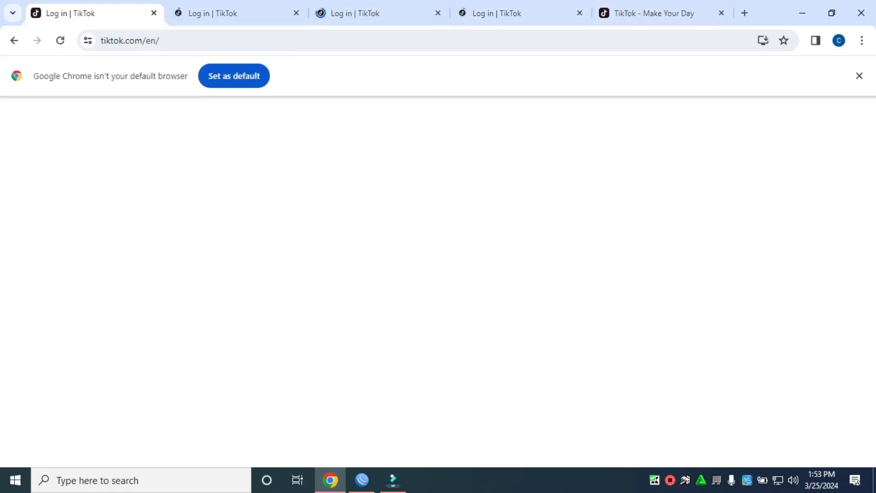
Step: Switch to WinBox to check the firewall address lists and filter rule counters, and compare with the TikTok page in Chrome
key("alt+Tab")
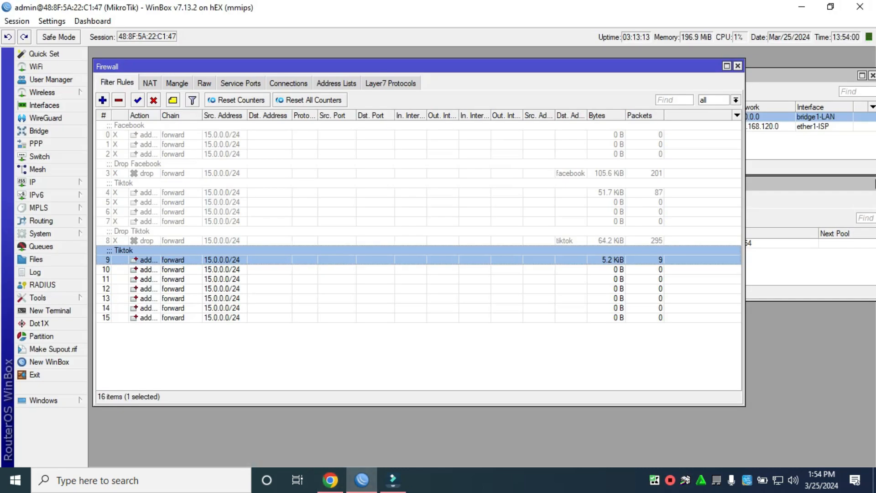
left_click(336, 83)
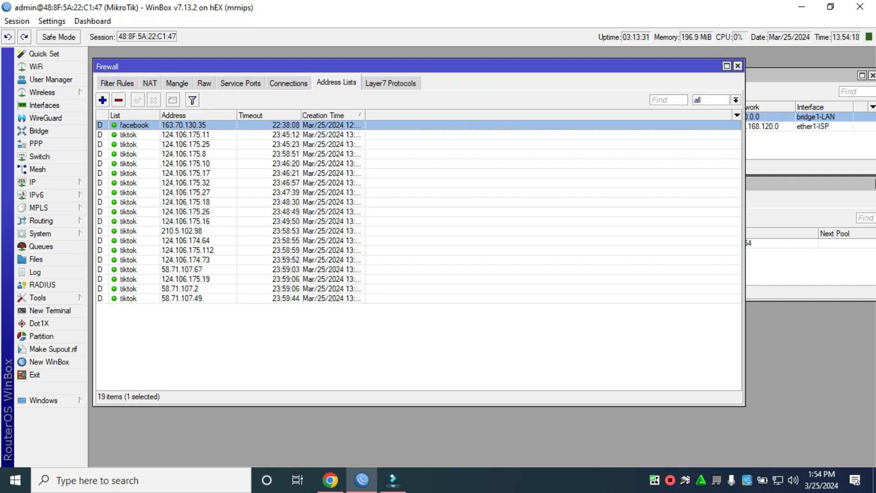
left_click(117, 83)
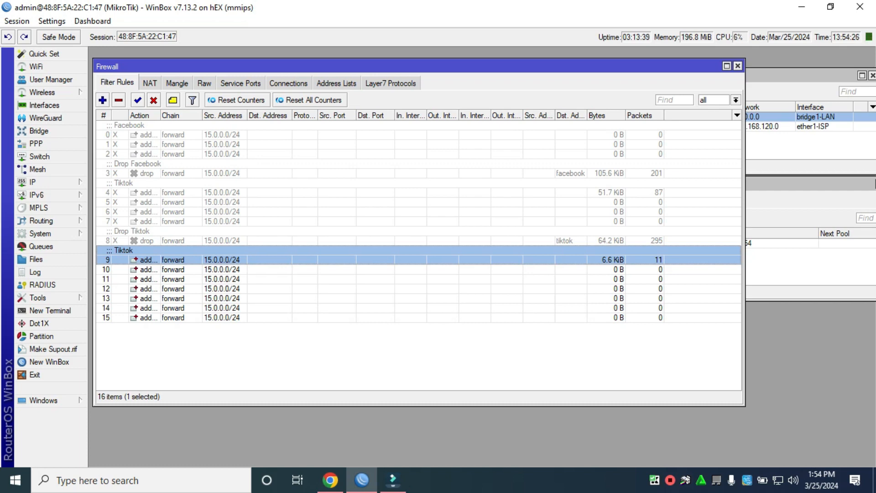
left_click(329, 480)
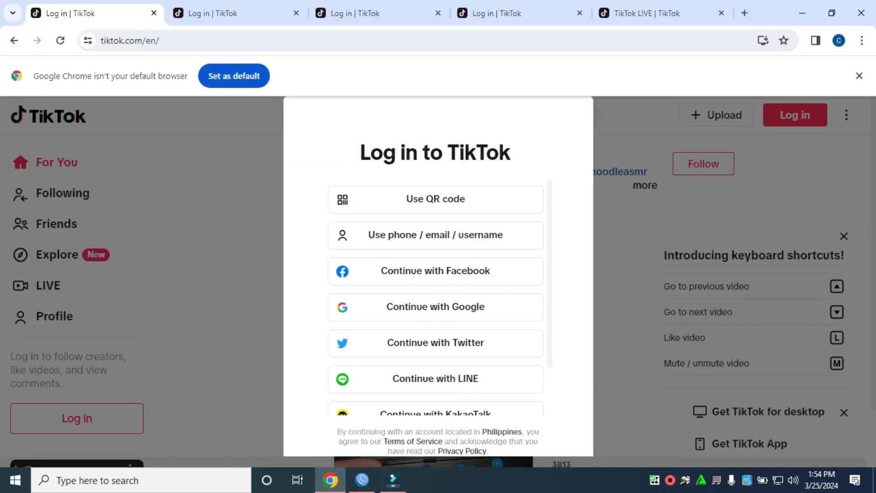
left_click(361, 479)
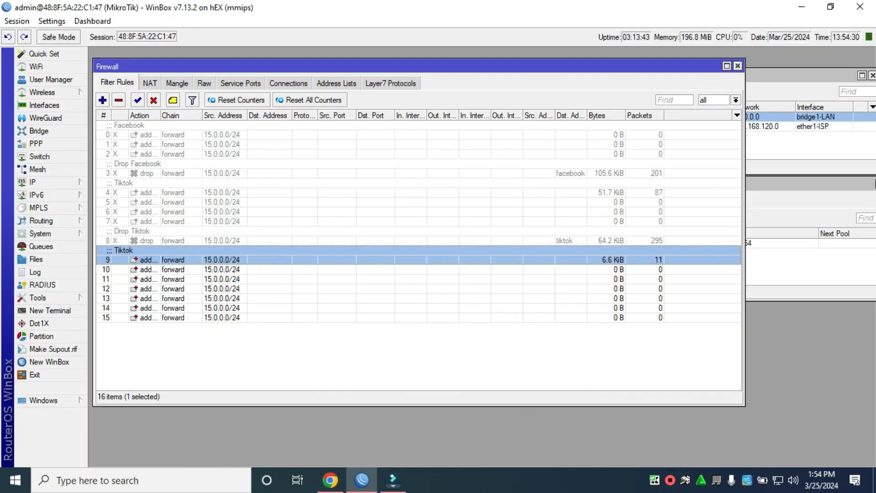
Step: Start a new forward filter rule with source address 15.0.0.0/24 and destination address list tiktok
left_click(103, 100)
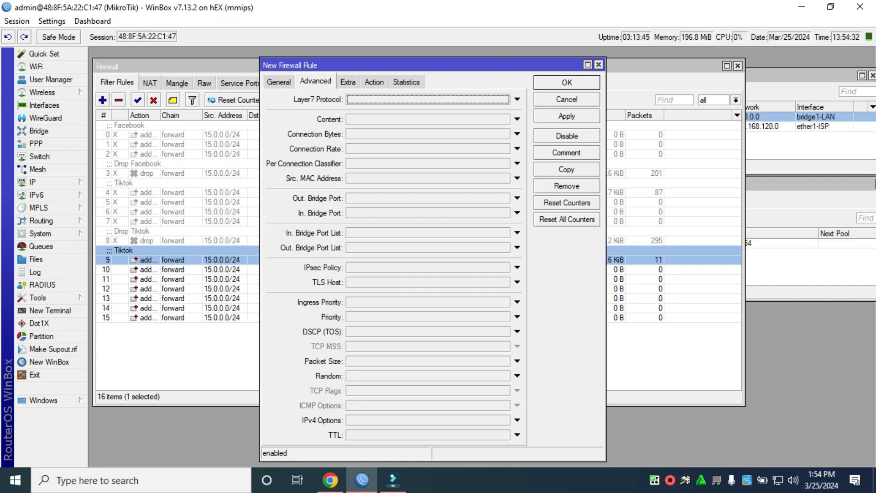
left_click(279, 82)
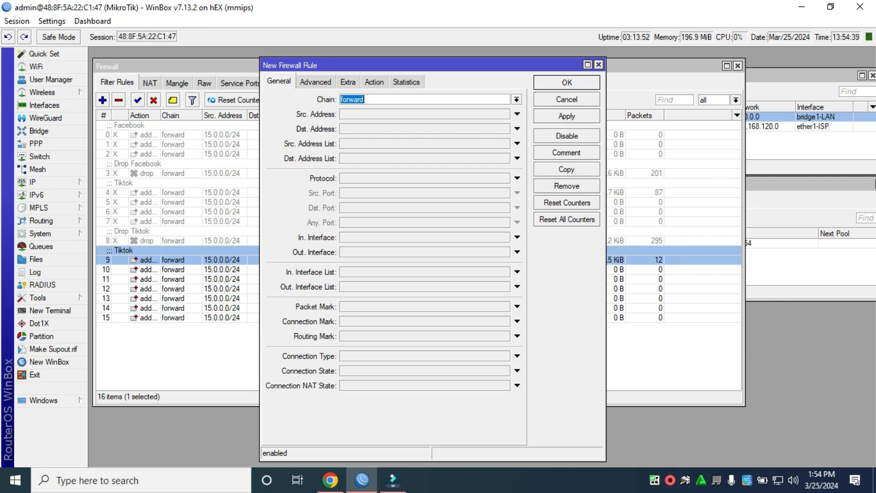
left_click(516, 114)
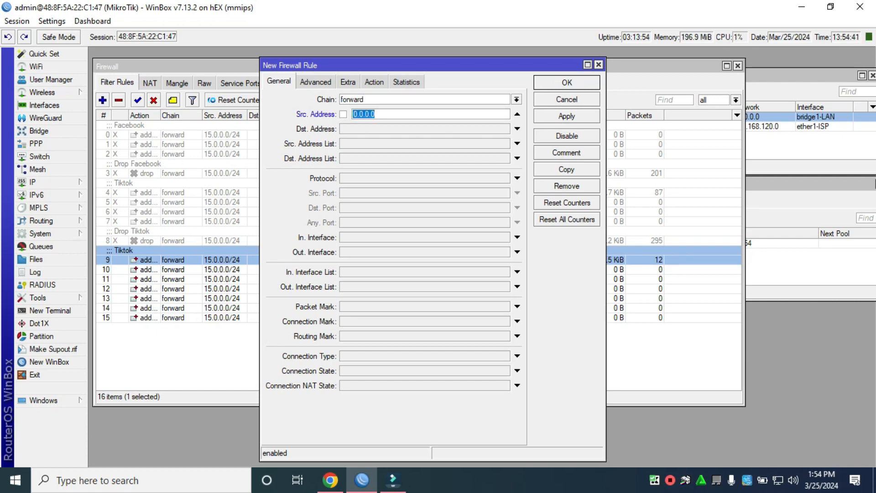
type("15.0.0.0/24")
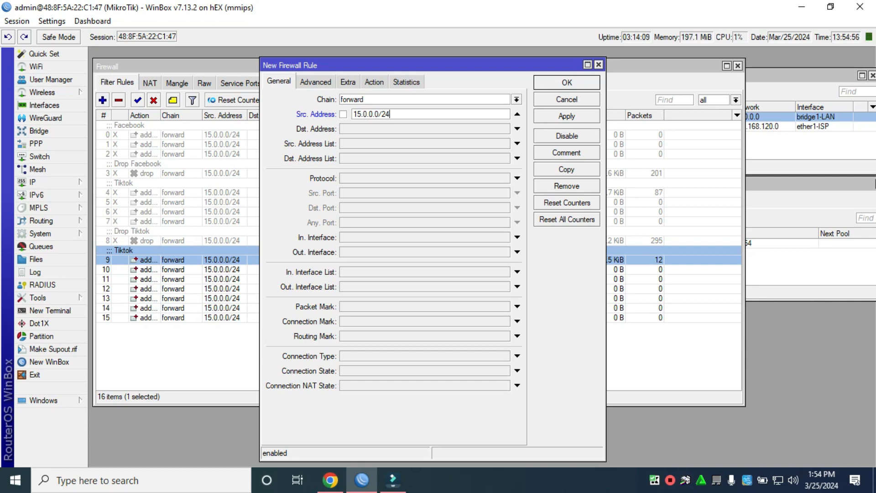
left_click(517, 158)
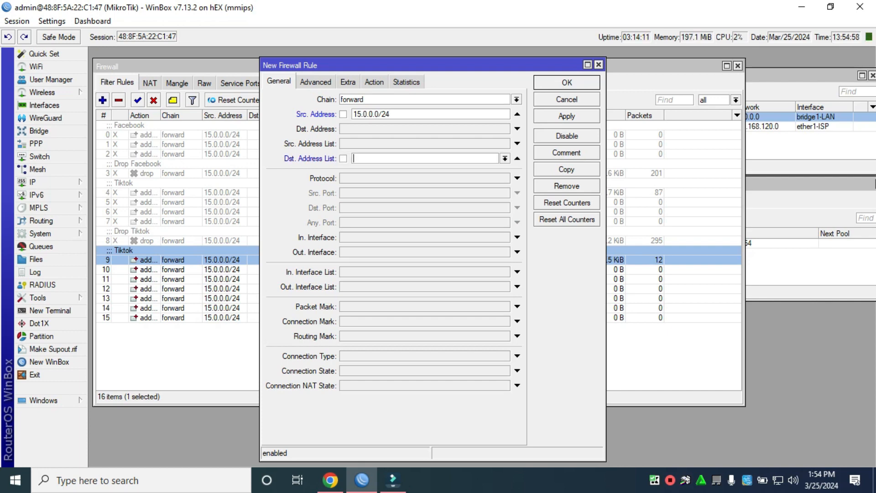
left_click(504, 158)
left_click(360, 185)
Step: Set the new firewall rule's action to drop
left_click(374, 82)
left_click(516, 99)
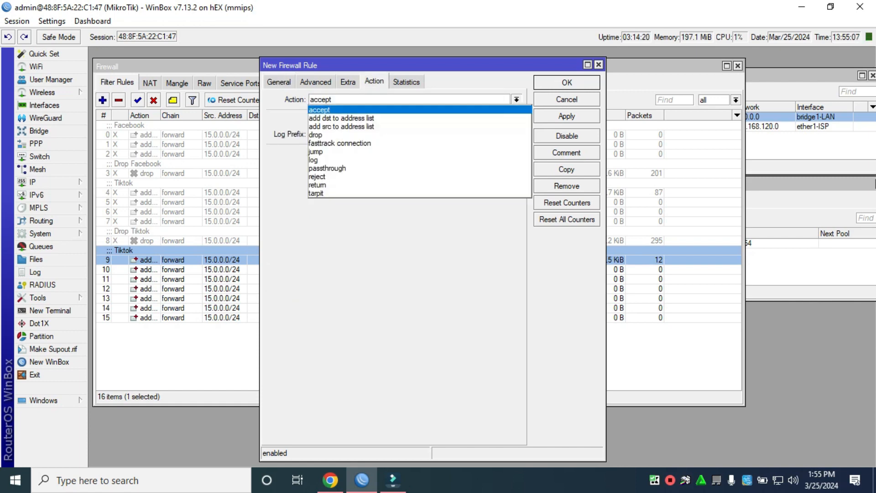
left_click(319, 135)
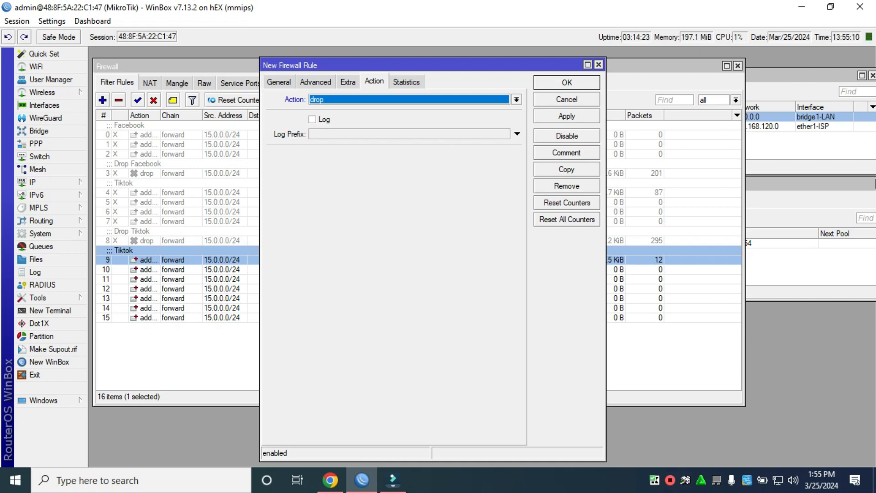
Step: Add the comment "Block Tiktok" to the drop rule and save the rule
left_click(567, 153)
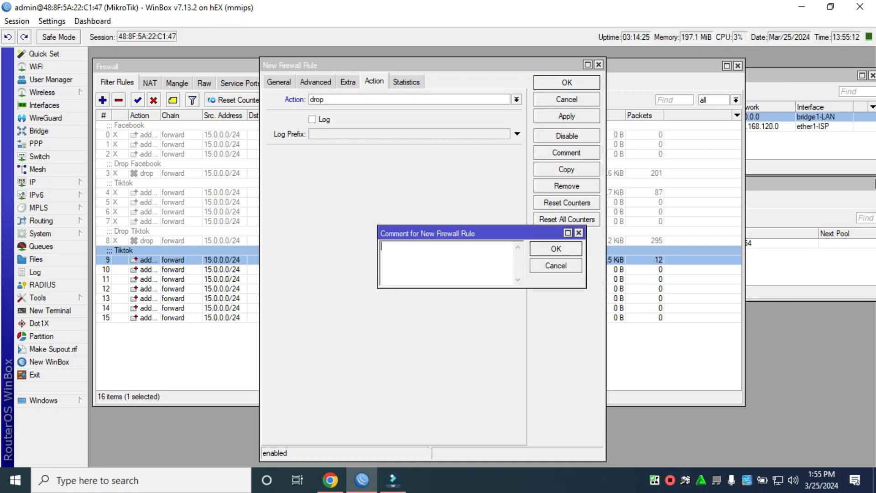
type("Block Tiktok")
left_click(556, 248)
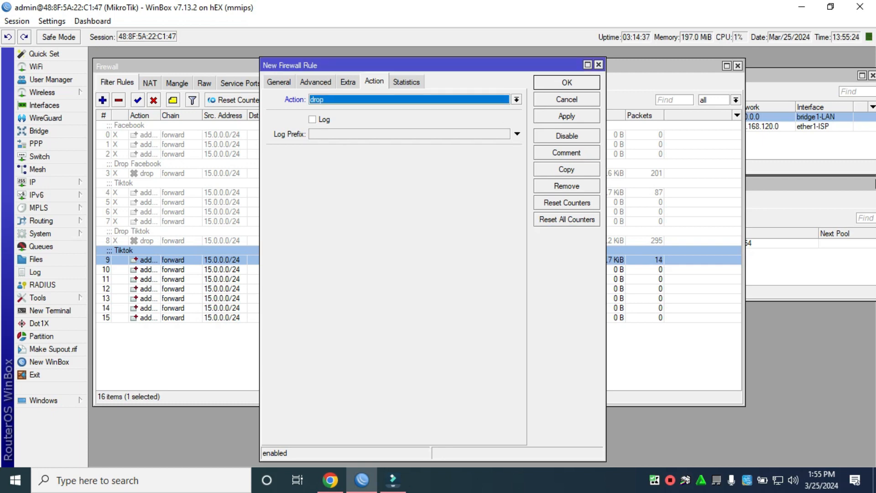
left_click(566, 116)
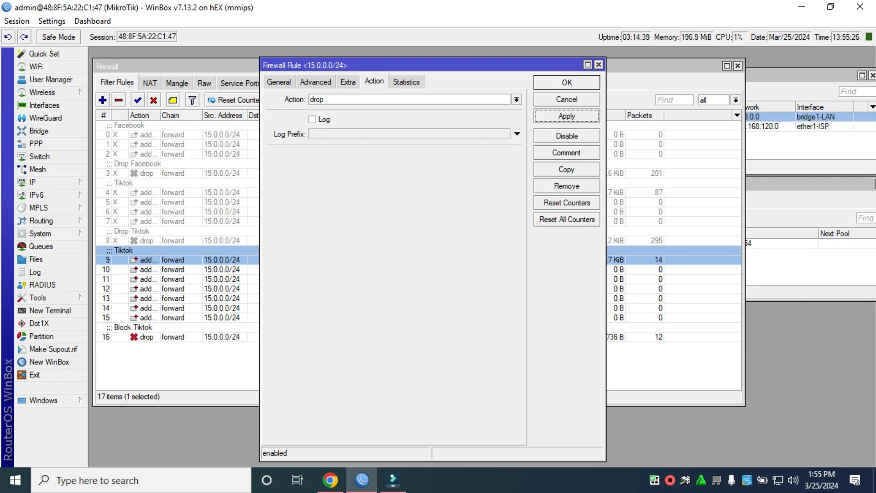
left_click(566, 83)
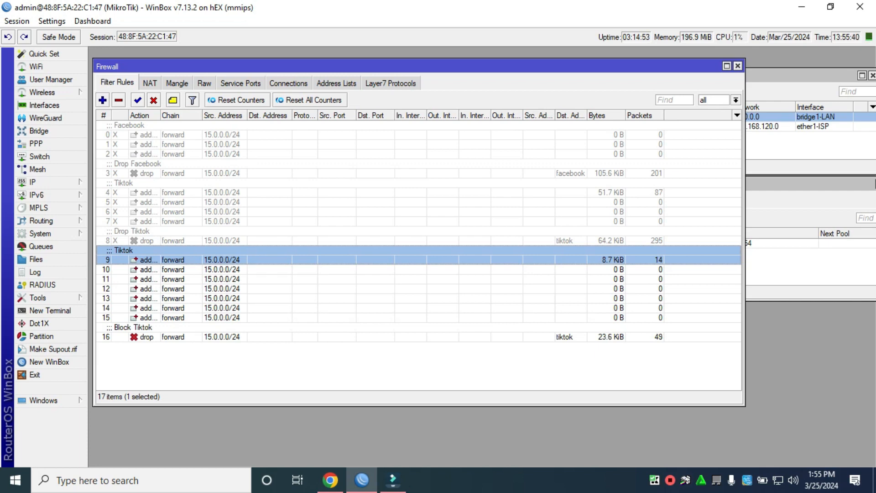
Step: Switch to Chrome, close all the open TikTok tabs and leave one new blank tab
left_click(330, 480)
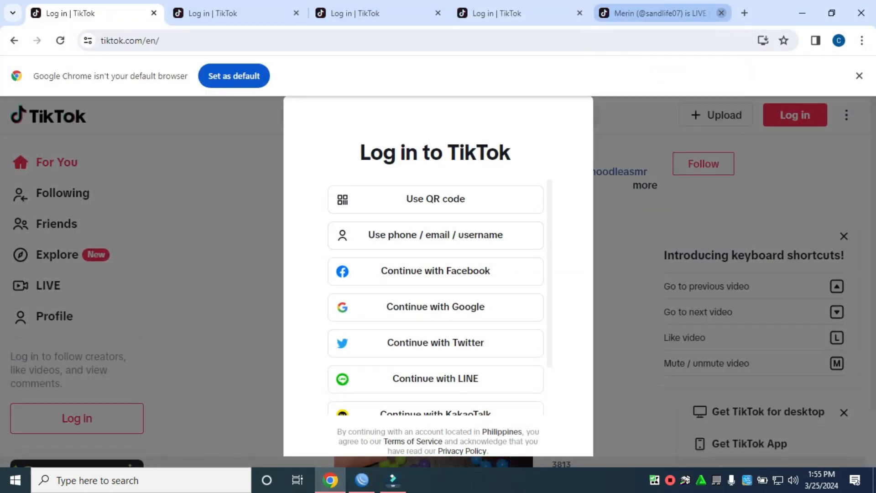
left_click(721, 13)
left_click(621, 13)
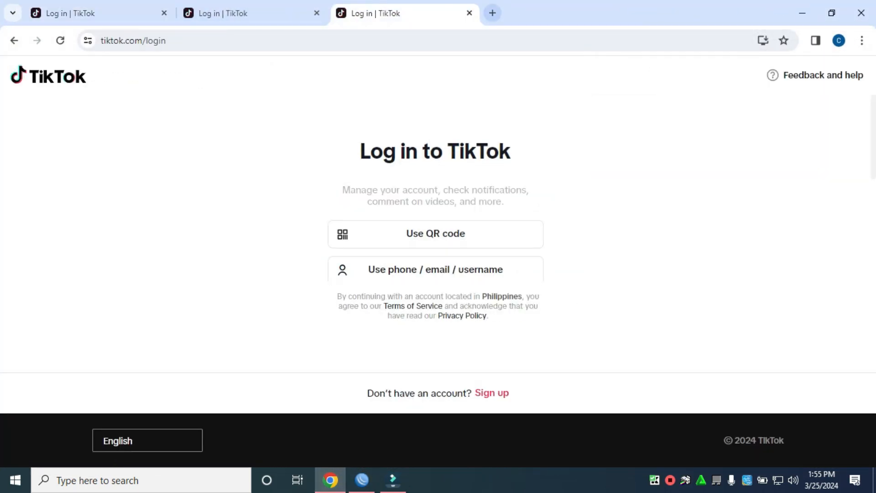
left_click(468, 13)
left_click(317, 13)
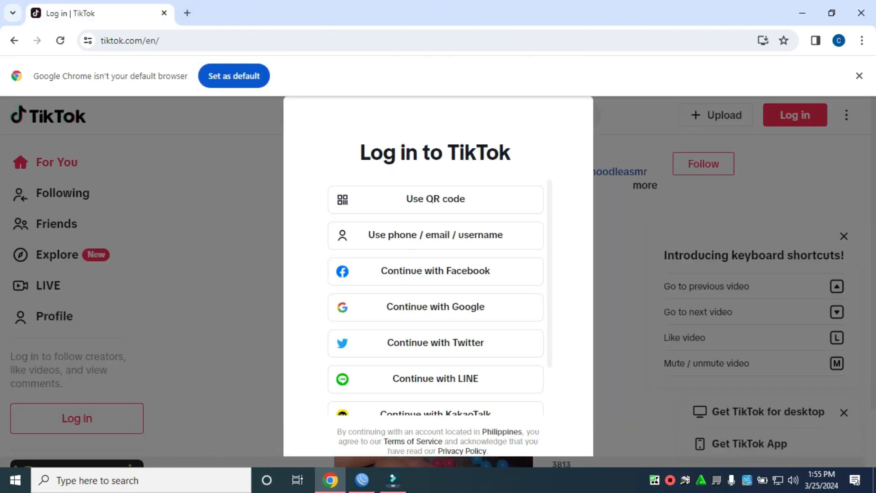
left_click(187, 12)
left_click(163, 13)
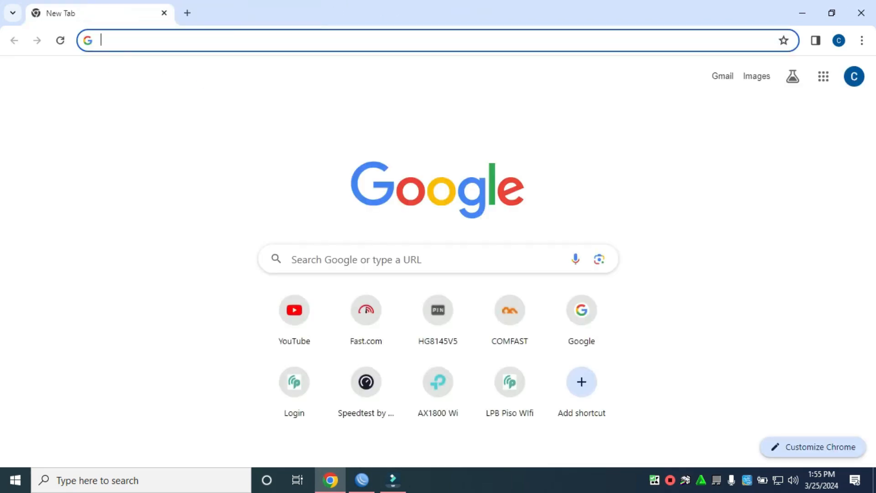
Step: Search Google for tiktok and open the Log in, Live and Watch trending videos results in separate new tabs
left_click(165, 41)
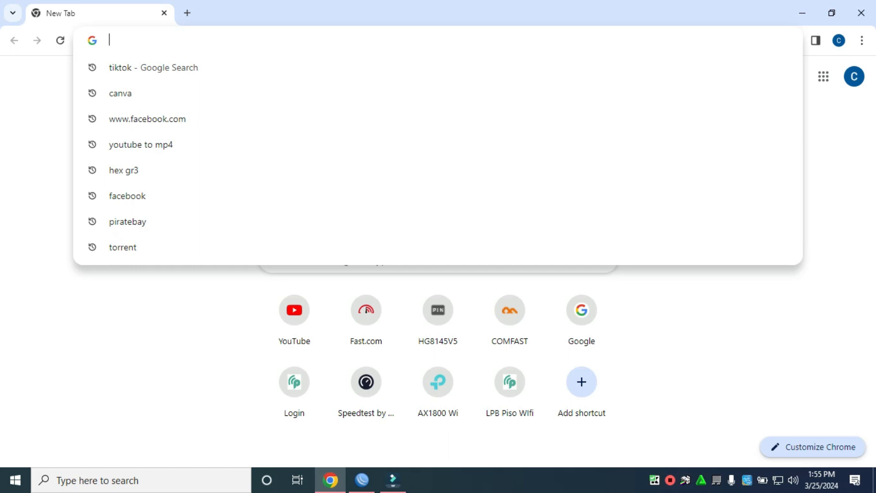
left_click(166, 67)
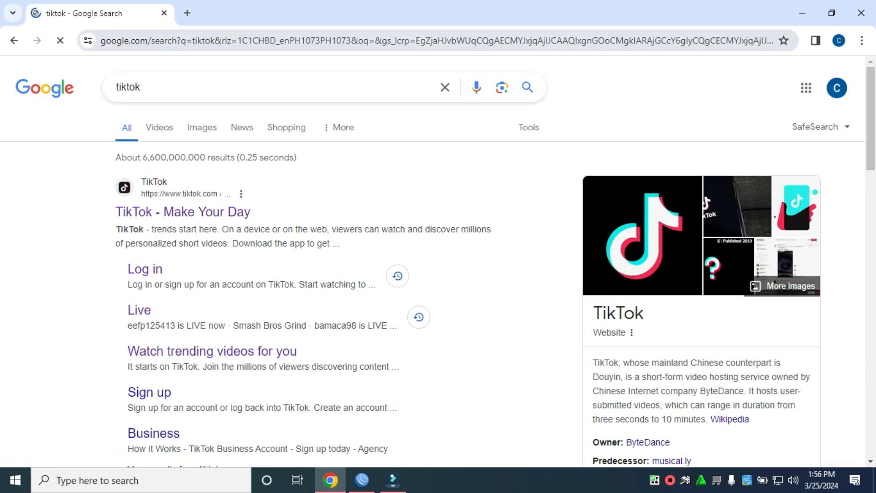
right_click(147, 270)
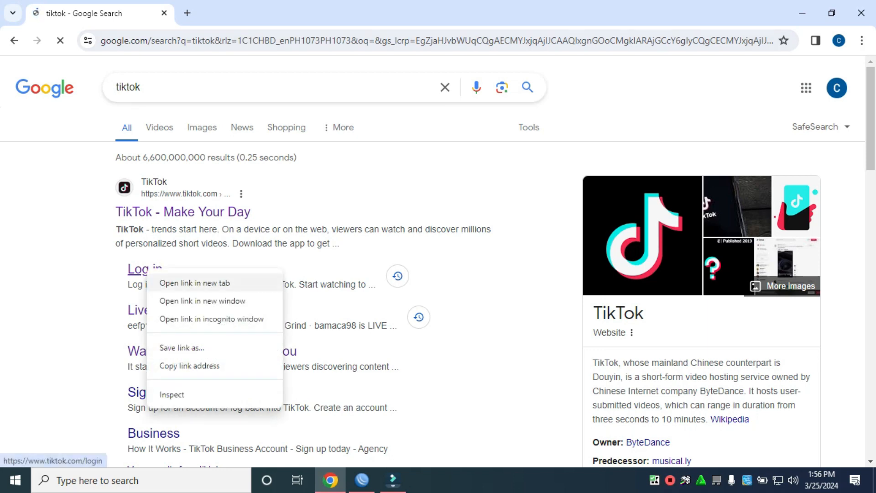
left_click(192, 283)
right_click(139, 310)
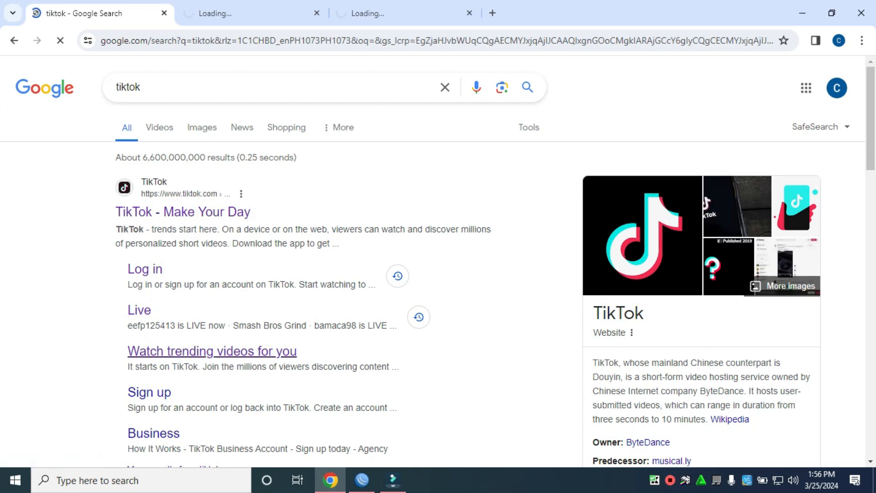
right_click(174, 350)
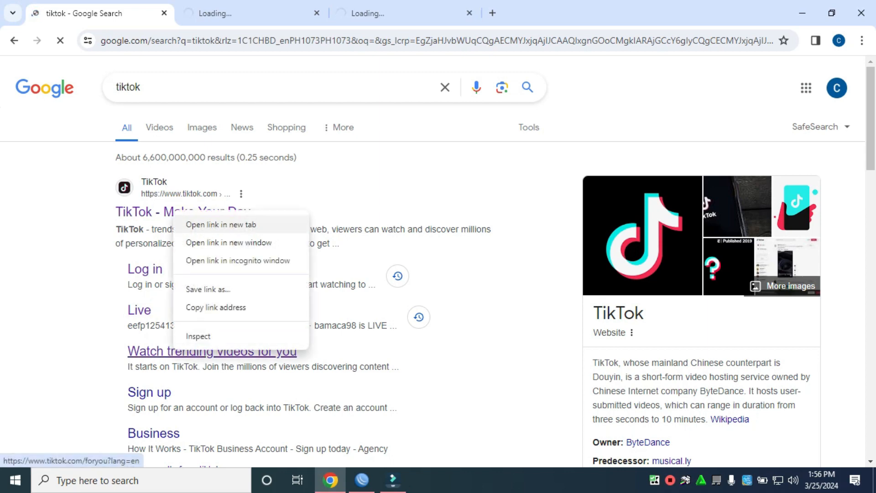
left_click(221, 224)
Step: Check whether the TikTok login, live and For You pages load by comparing their tabs with the Google results
left_click(260, 14)
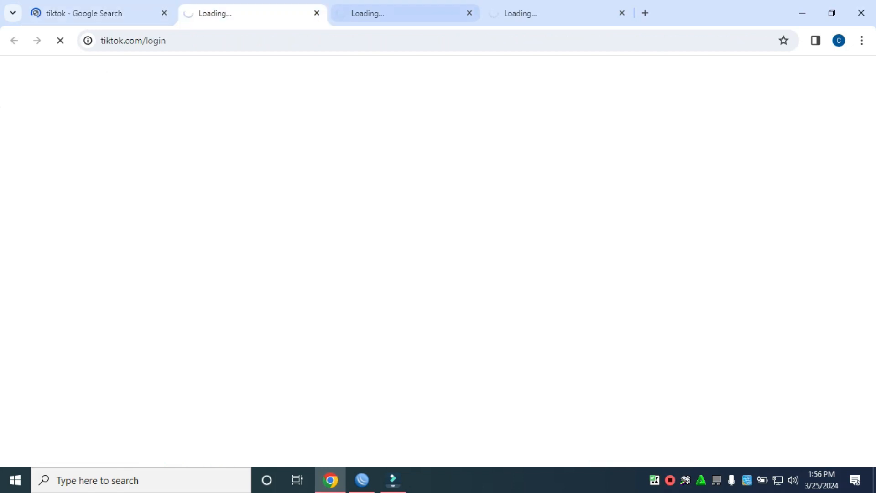
left_click(388, 13)
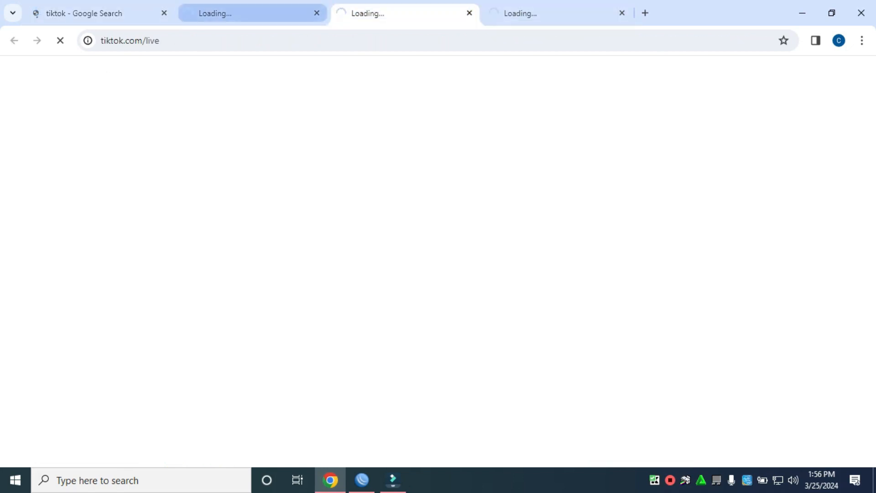
left_click(251, 13)
left_click(100, 13)
left_click(250, 13)
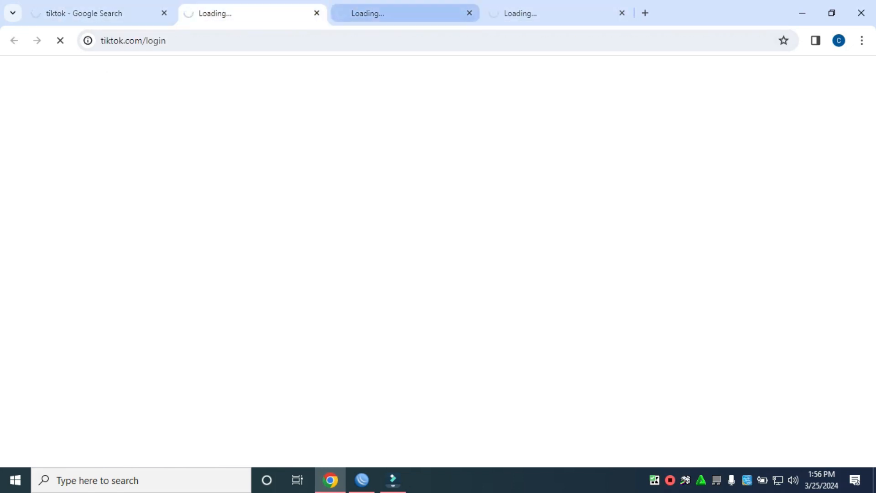
left_click(396, 13)
left_click(547, 13)
left_click(402, 14)
left_click(251, 13)
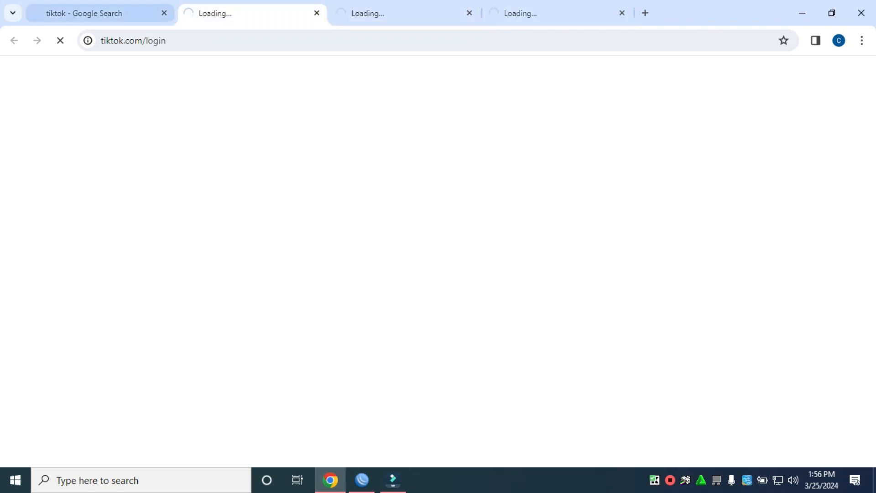
left_click(101, 14)
left_click(251, 13)
left_click(401, 13)
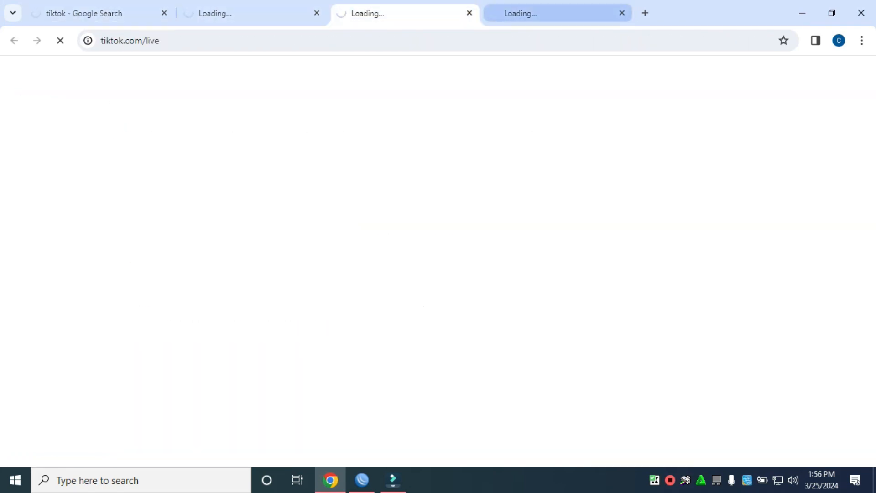
left_click(547, 14)
left_click(401, 13)
left_click(251, 13)
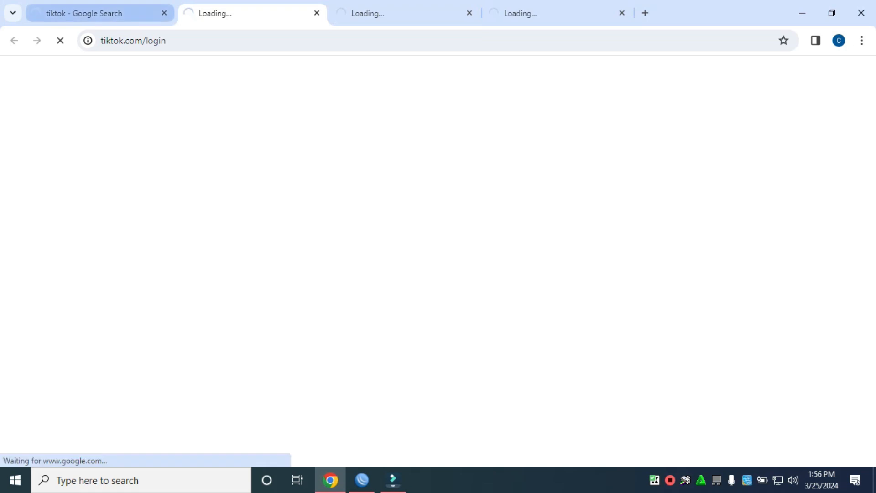
left_click(100, 14)
left_click(251, 14)
left_click(402, 13)
left_click(547, 13)
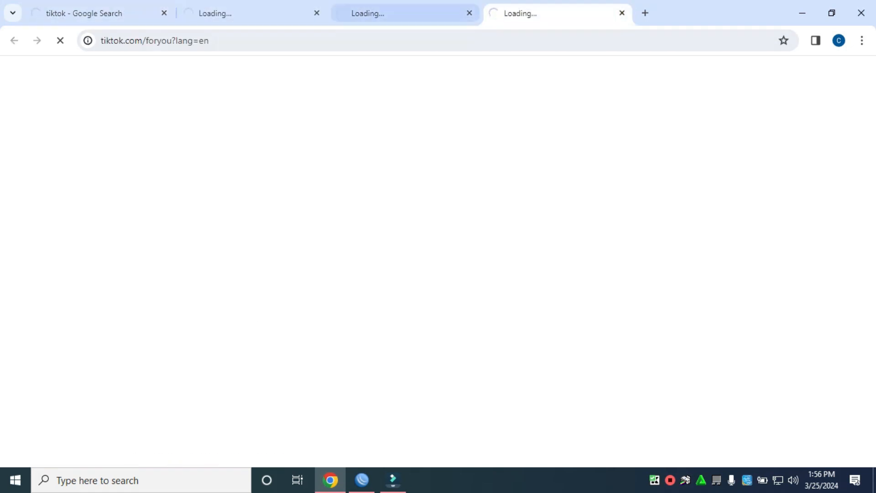
left_click(402, 13)
left_click(251, 13)
left_click(100, 13)
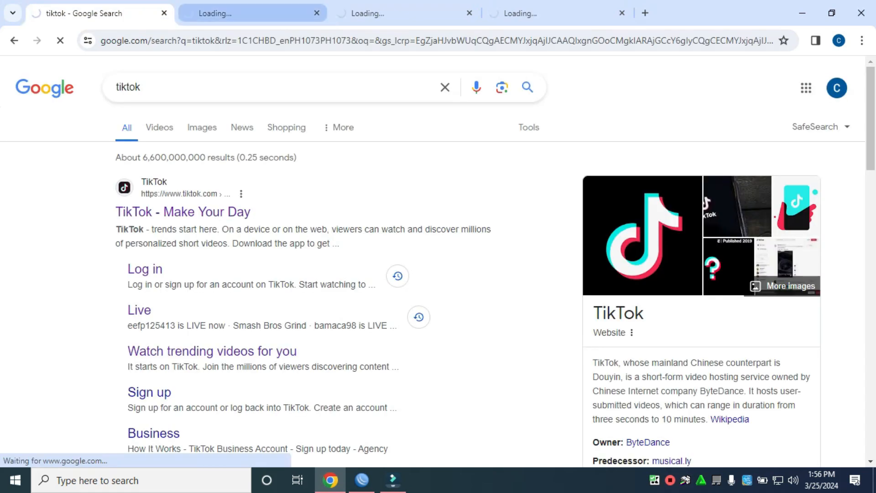
left_click(251, 13)
left_click(100, 13)
left_click(251, 13)
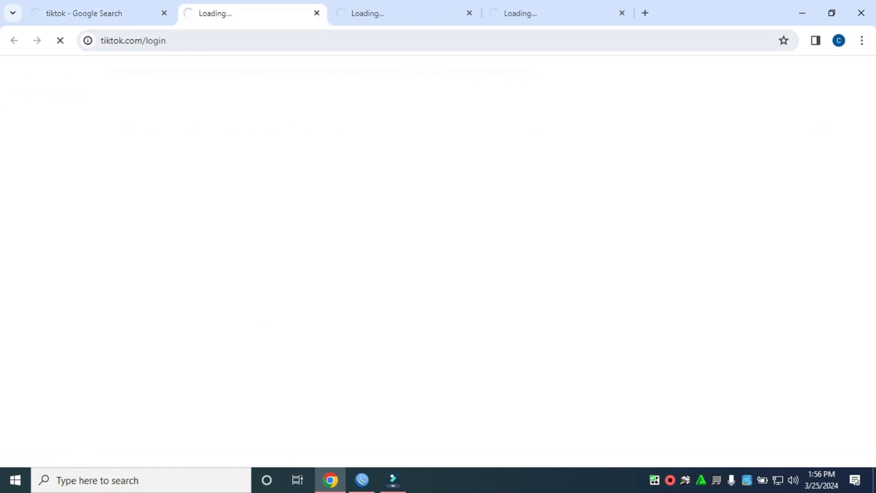
left_click(100, 13)
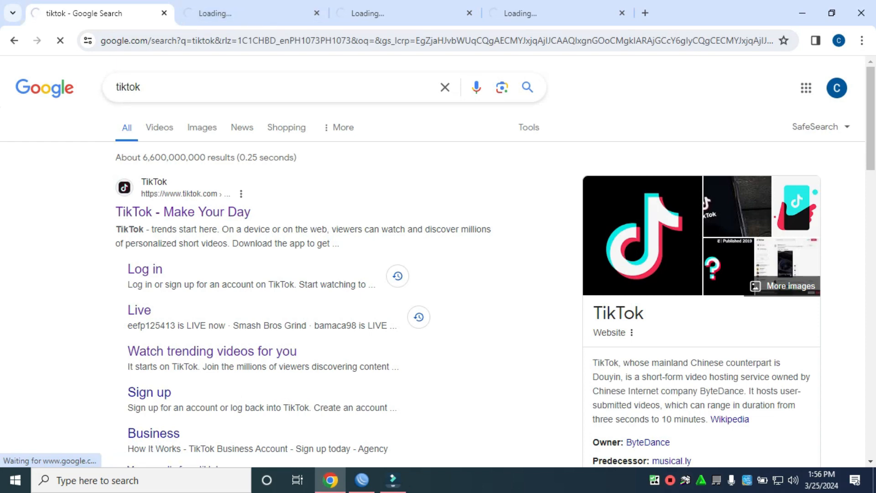
left_click(251, 13)
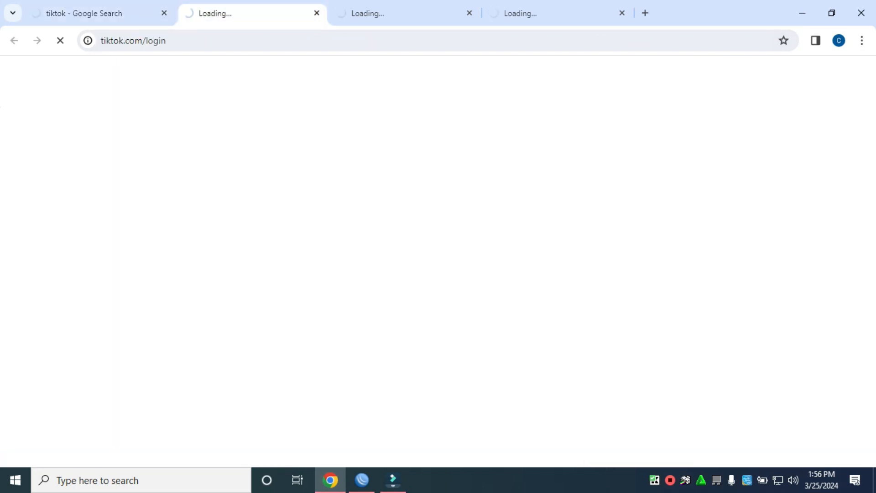
left_click(402, 13)
left_click(556, 13)
left_click(401, 13)
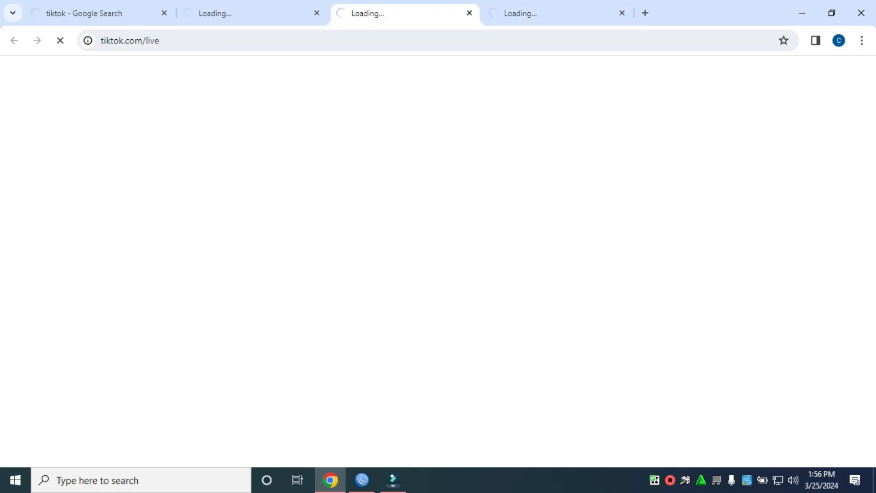
left_click(251, 13)
left_click(91, 13)
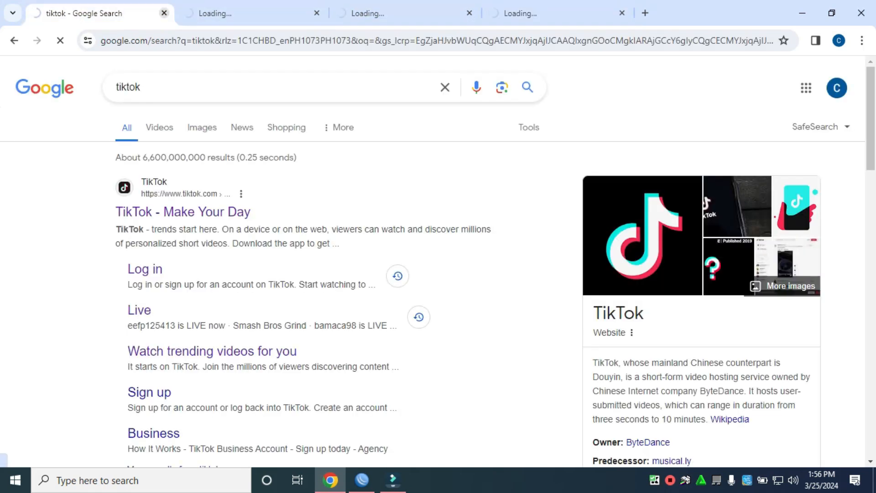
Step: Close the Google results tab and repeat the tiktok search in a new tab
key("ctrl+w")
key("ctrl+t")
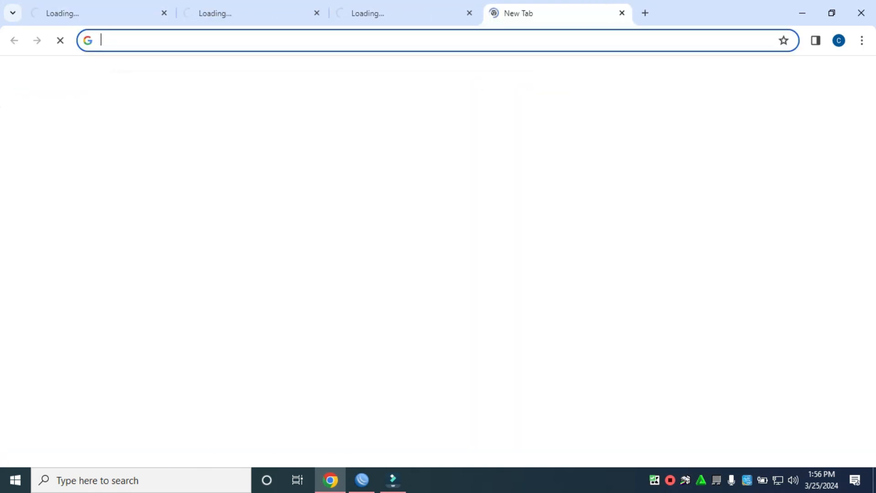
left_click(219, 41)
left_click(219, 67)
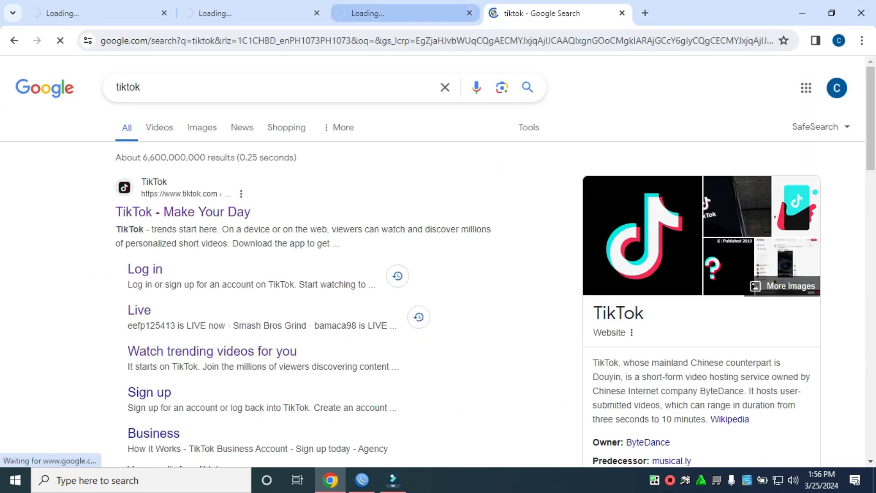
Step: Recheck the three TikTok pages and return to the new Google results
left_click(368, 13)
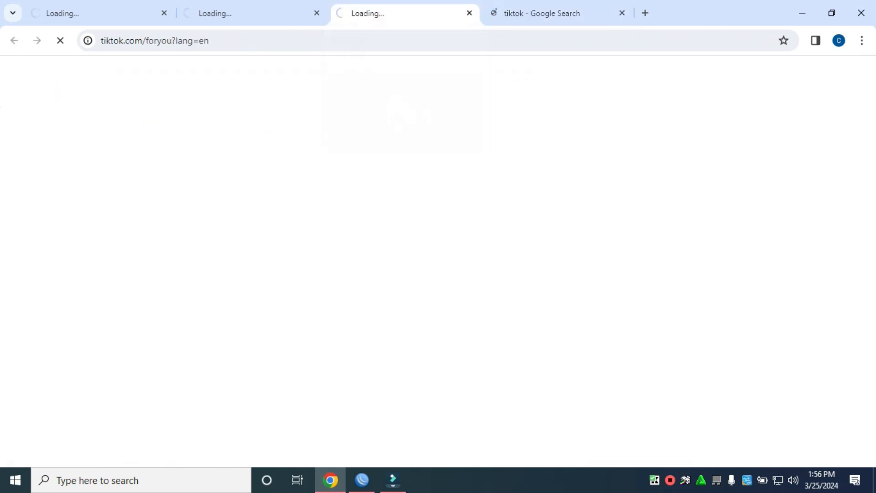
left_click(215, 14)
left_click(63, 13)
left_click(541, 14)
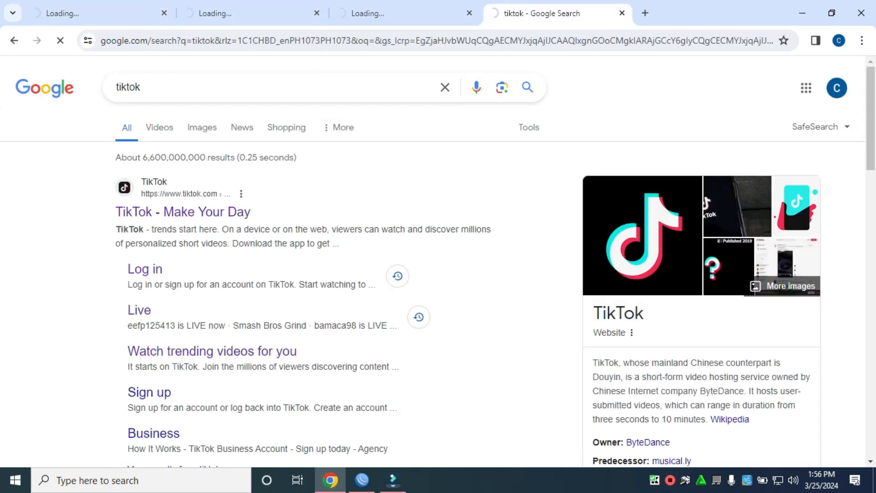
Step: Open YouTube in a new tab to test access to other sites, and close that tab
left_click(645, 13)
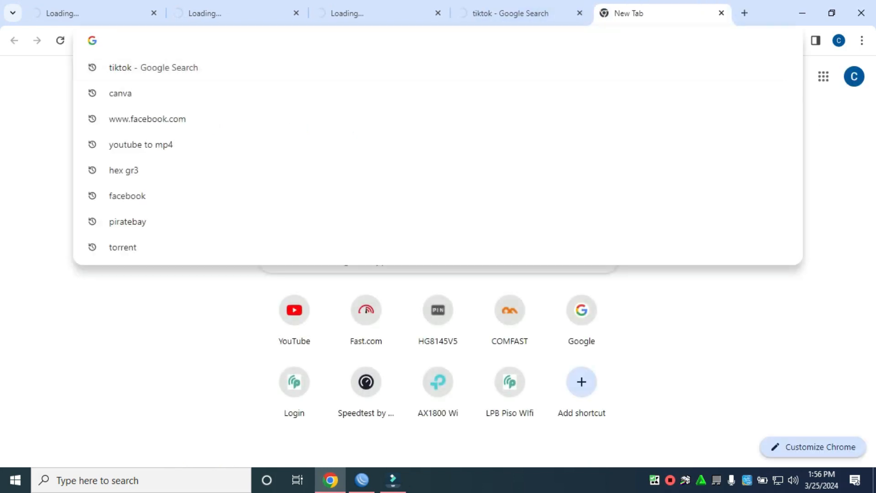
left_click(294, 319)
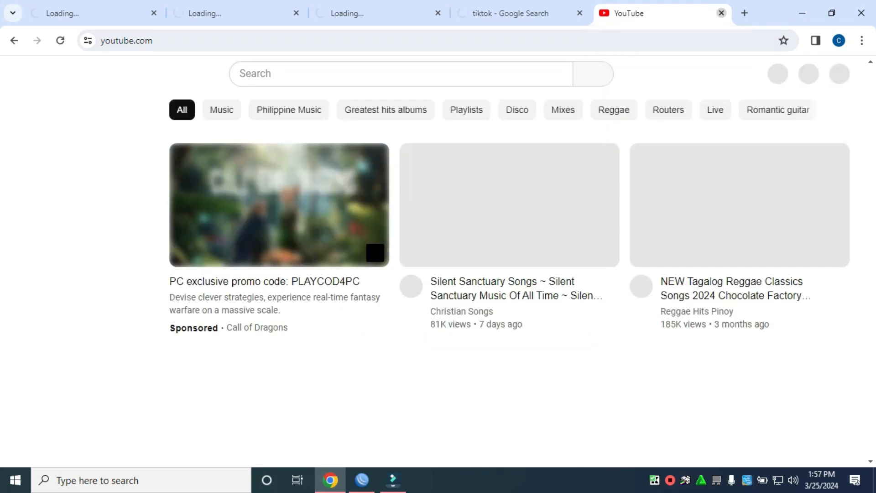
left_click(721, 13)
Step: Open Command Prompt, ping 8.8.8.8 to test the internet connection, and close the window
key("super+s")
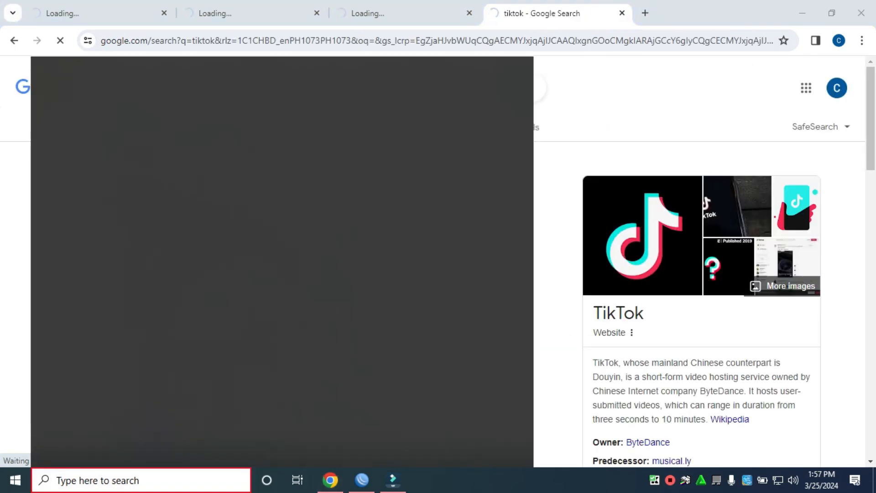
type("cm")
key("Escape")
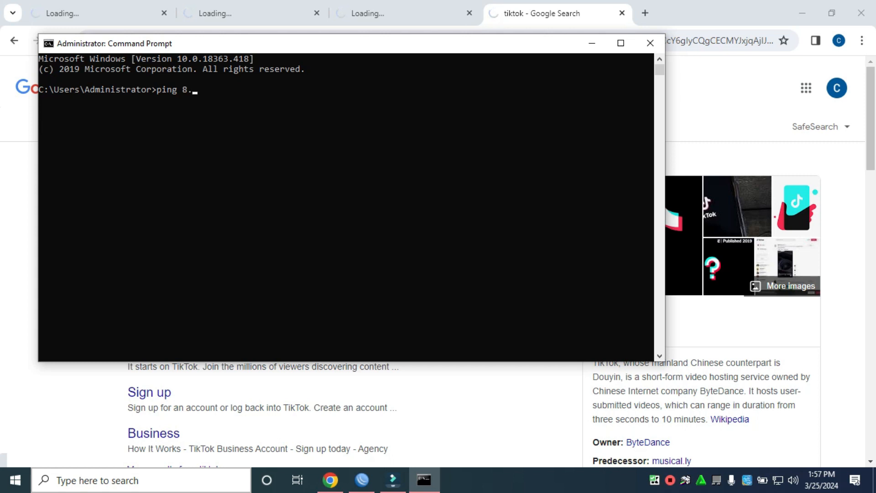
key("Return")
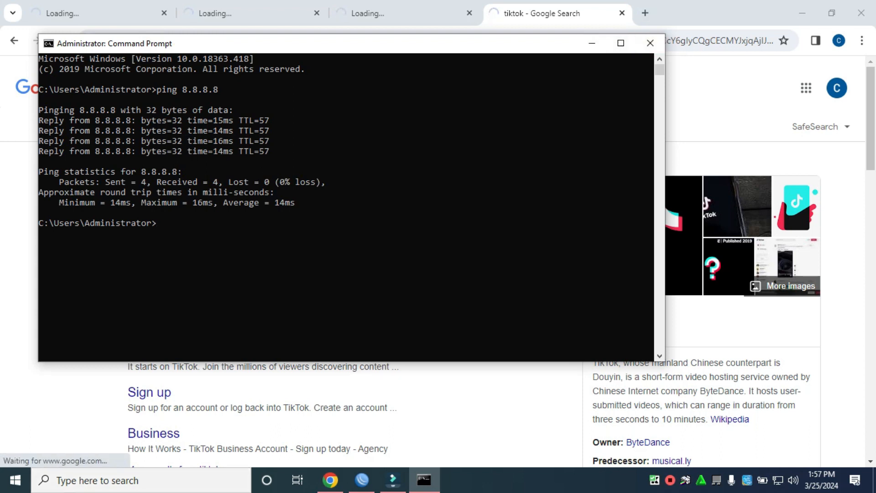
left_click(591, 42)
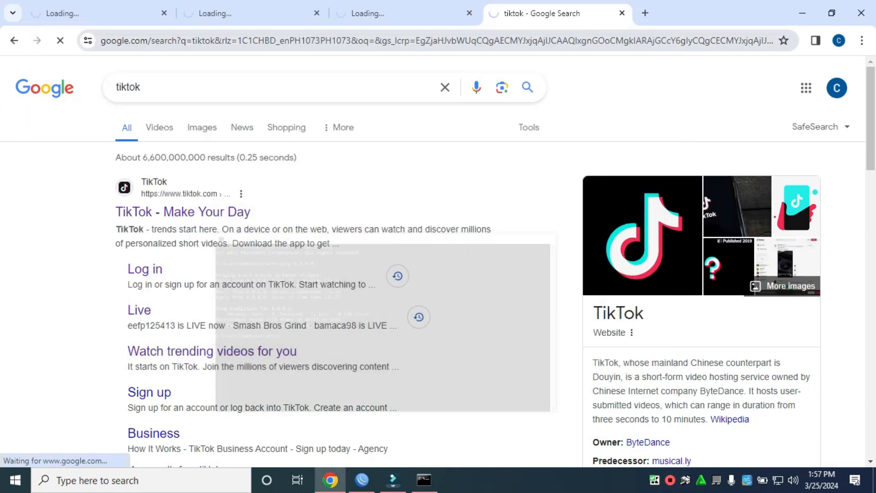
left_click(424, 480)
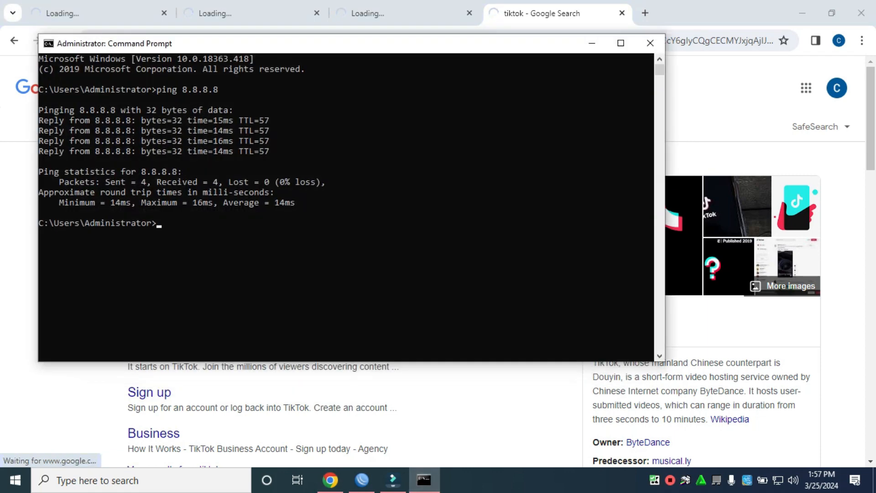
left_click(650, 42)
Step: Examine the TikTok For You, live and login tabs again for any loaded content
left_click(391, 13)
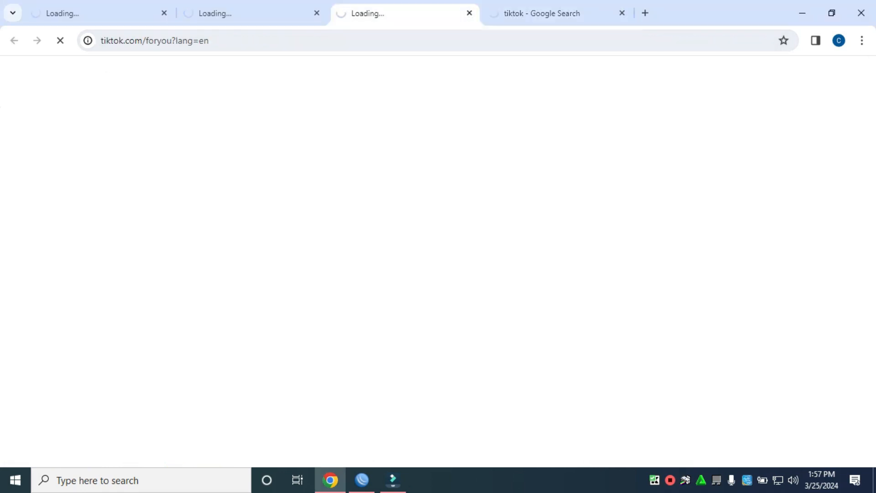
left_click(215, 13)
left_click(62, 13)
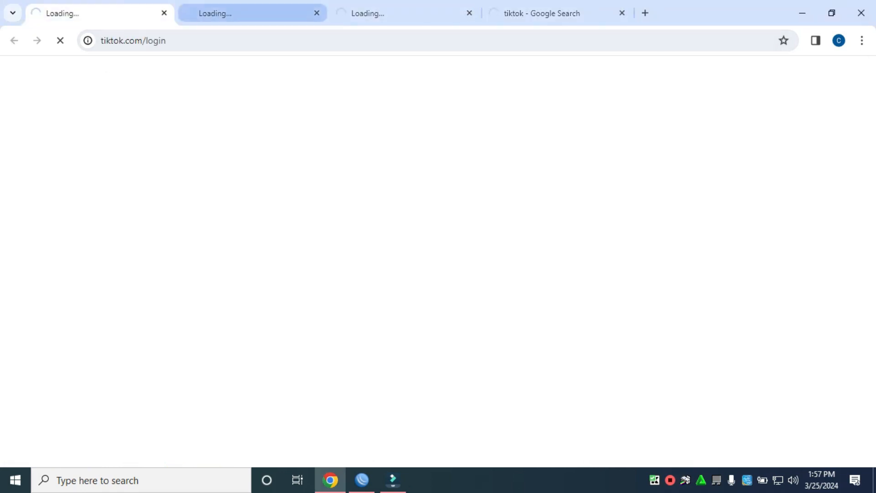
Step: Compare the TikTok login, live and For You tabs with the Google results for loaded content, and close the results tab
left_click(252, 13)
left_click(405, 13)
left_click(547, 13)
left_click(410, 13)
left_click(255, 13)
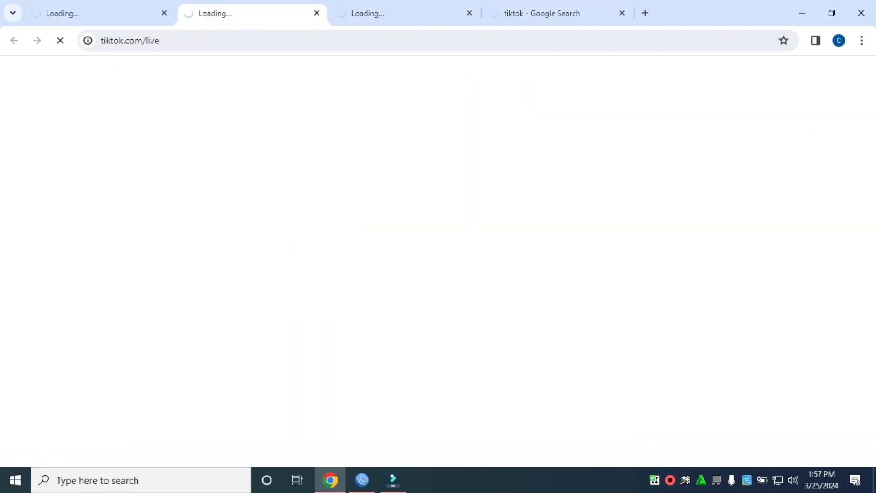
left_click(103, 13)
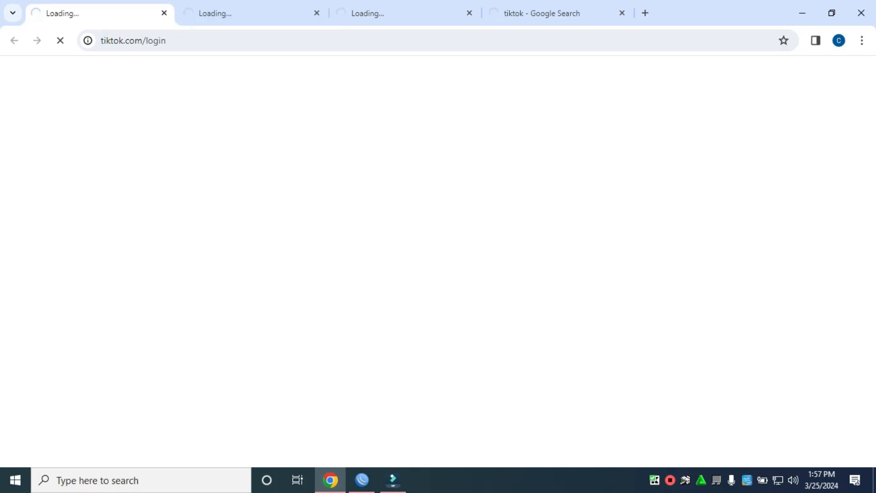
left_click(252, 13)
left_click(405, 13)
left_click(547, 13)
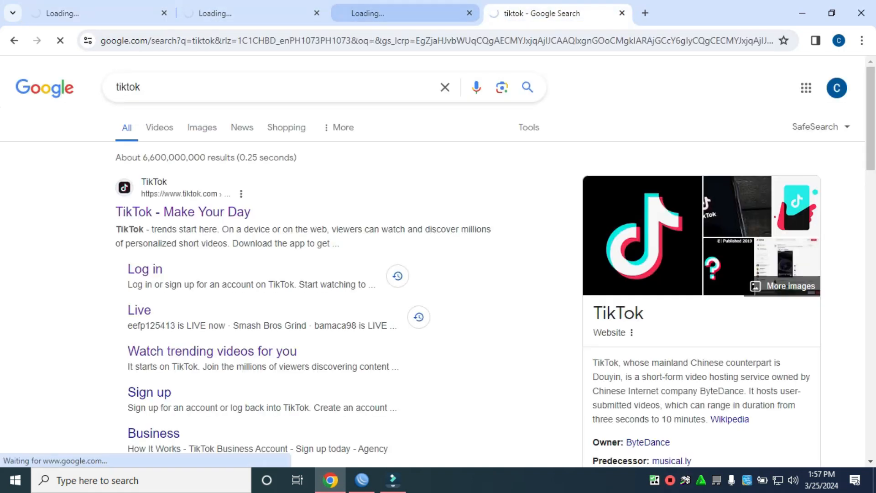
left_click(406, 13)
left_click(252, 13)
left_click(103, 13)
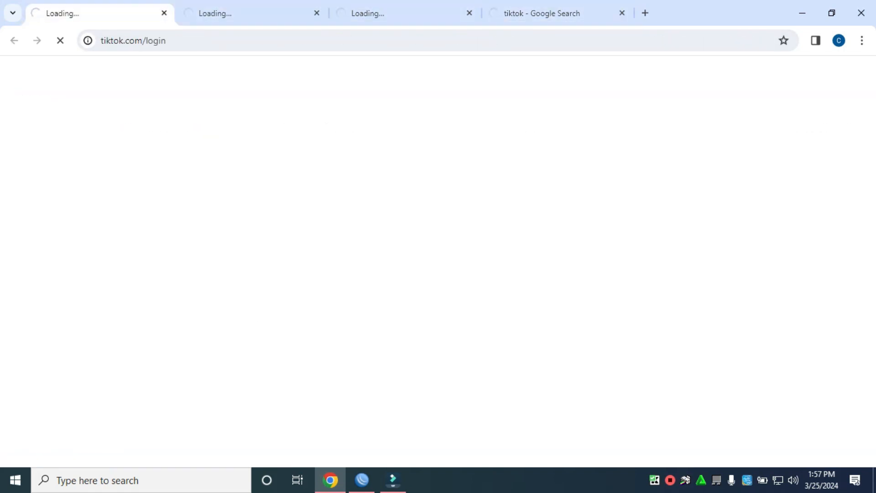
left_click(547, 13)
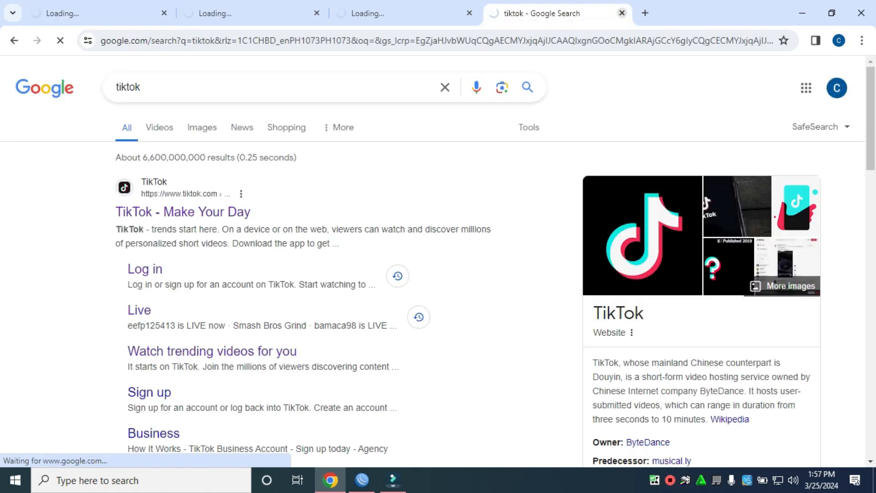
key("ctrl+w")
Step: Switch to WinBox and disable the active TikTok address-list rules 9 to 15 and the Block Tiktok drop rule 16
left_click(362, 479)
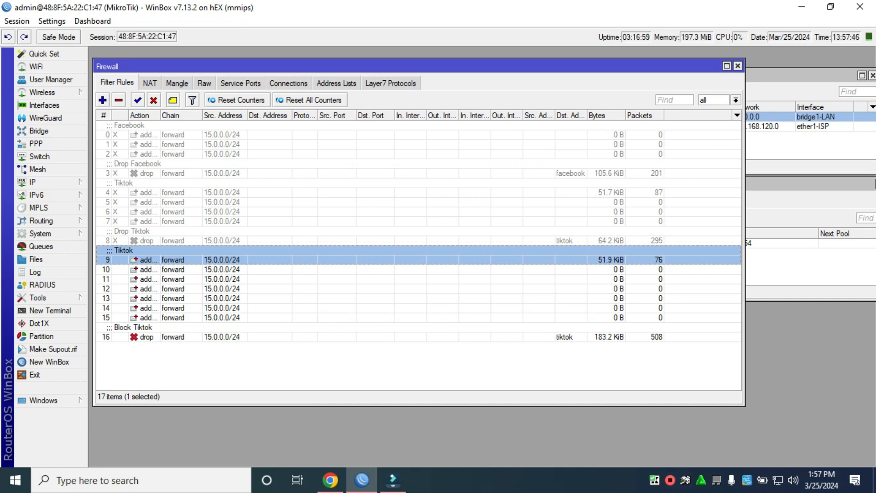
left_click(224, 336)
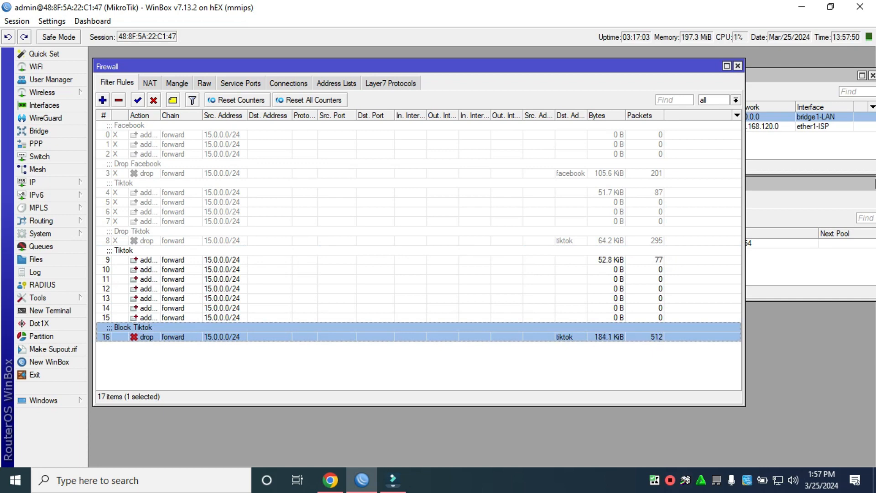
left_click(223, 318, "ctrl")
left_click(224, 298, "ctrl")
left_click(223, 279, "ctrl")
left_click(223, 270, "ctrl")
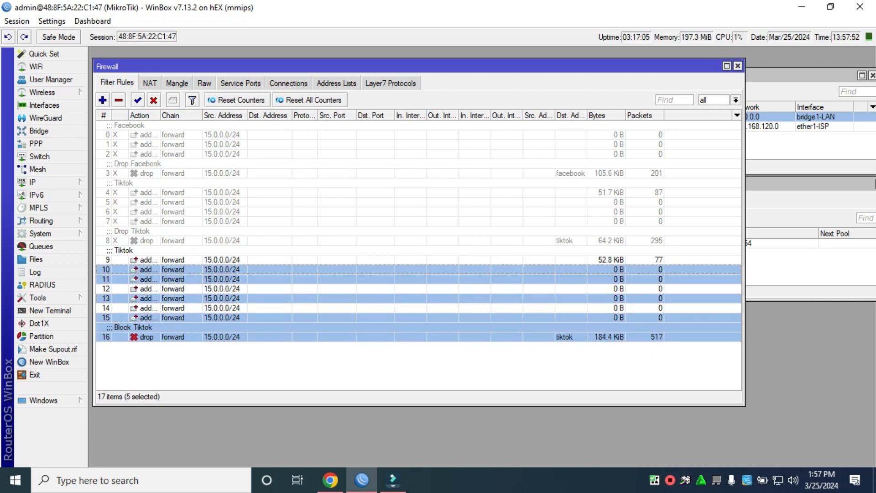
left_click(224, 260, "ctrl")
left_click(223, 288, "ctrl")
left_click(223, 308, "ctrl")
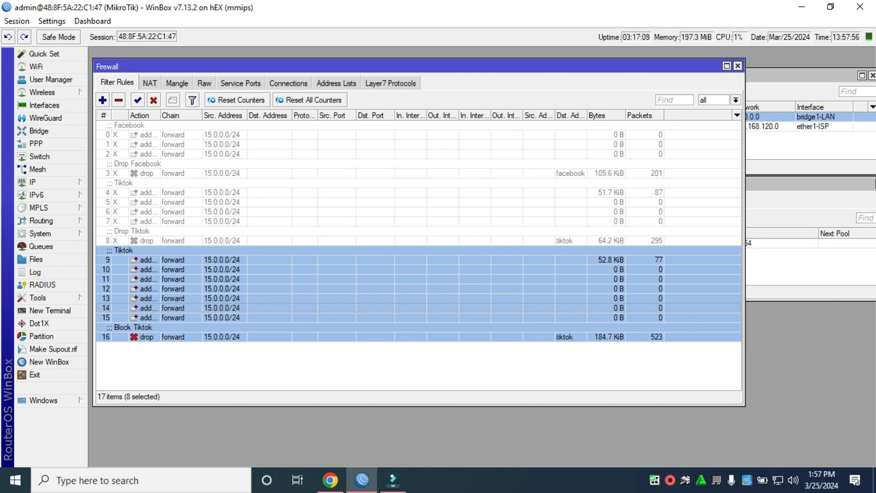
left_click(153, 100)
Step: Return to Chrome and check whether the For You, live and login tabs load with the blocking rules disabled
key("alt+Tab")
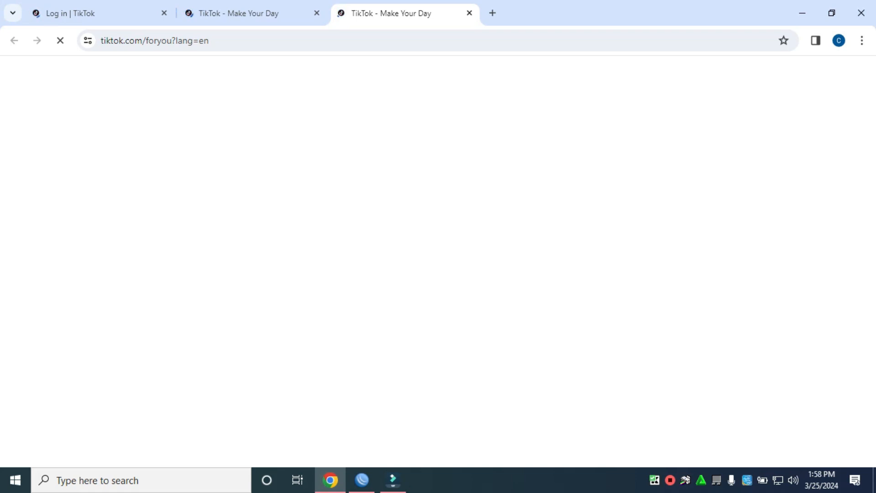
key("ctrl+shift+Tab")
key("ctrl+shift+Tab")
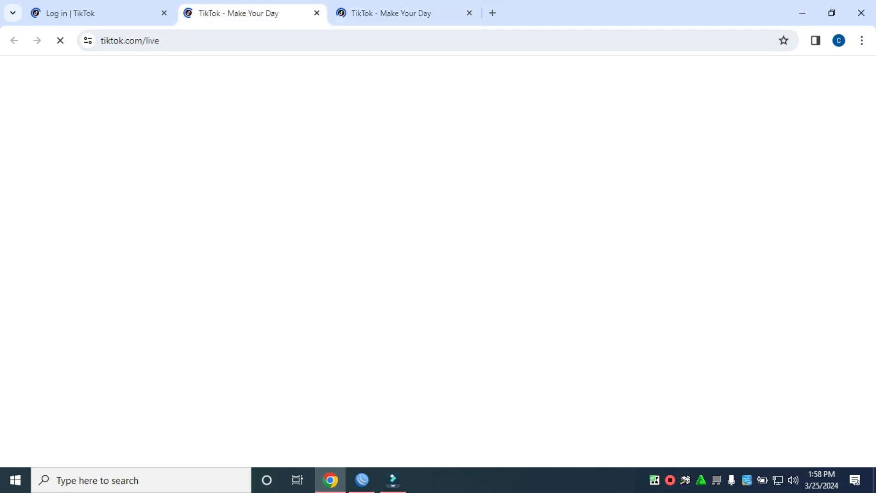
key("ctrl+shift+Tab")
key("ctrl+shift+Tab")
key("ctrl+shift+Tab")
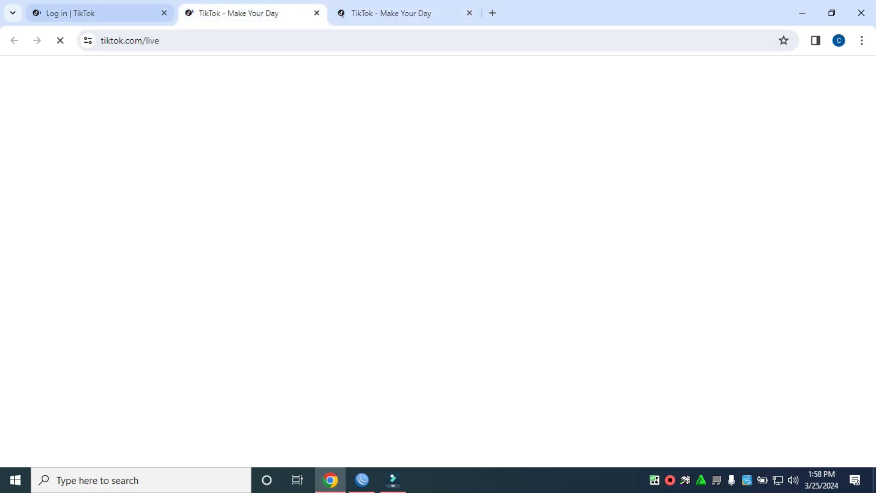
key("ctrl+Tab")
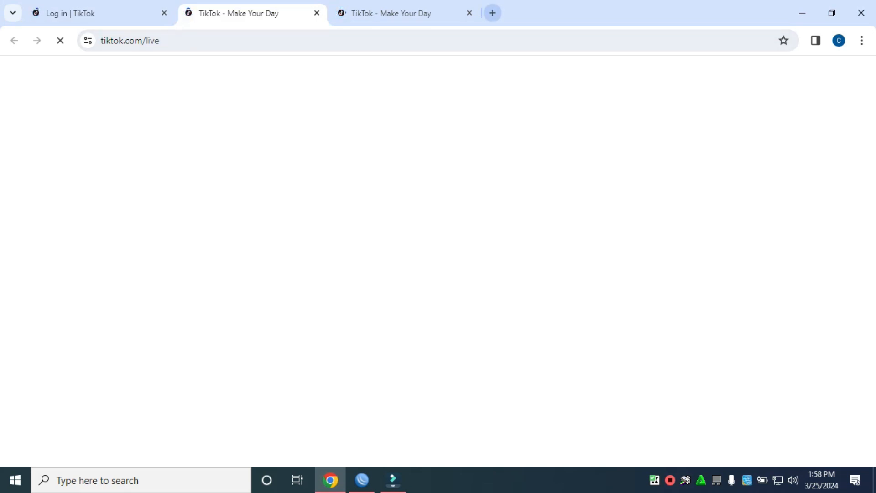
Step: Open TikTok's main page from a Google search for tiktok in a new tab, and close the three older TikTok tabs
left_click(492, 13)
key("Return")
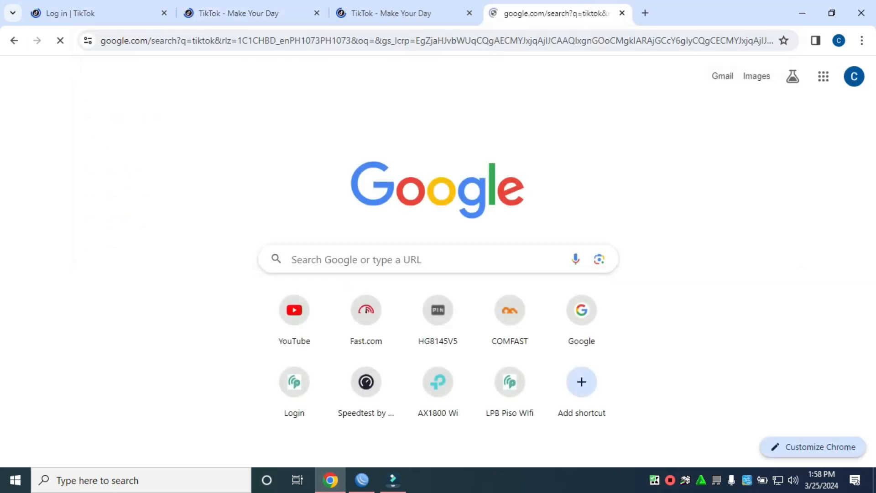
left_click(182, 211)
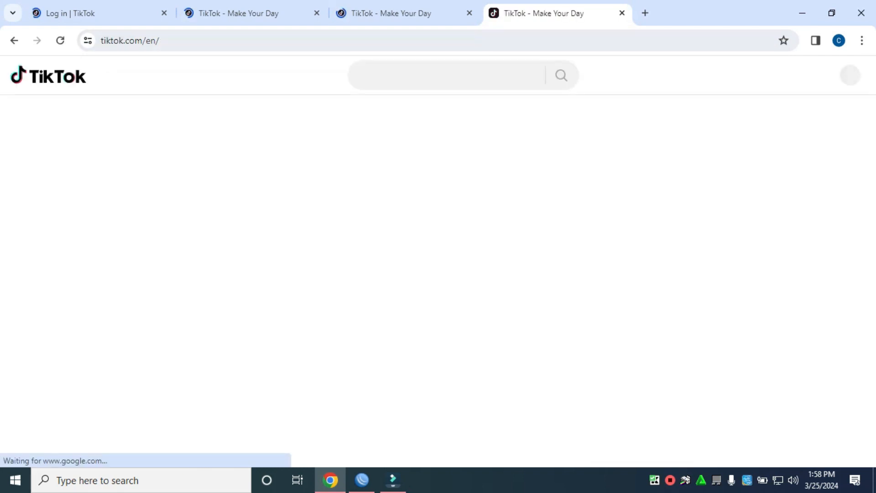
left_click(469, 13)
left_click(317, 14)
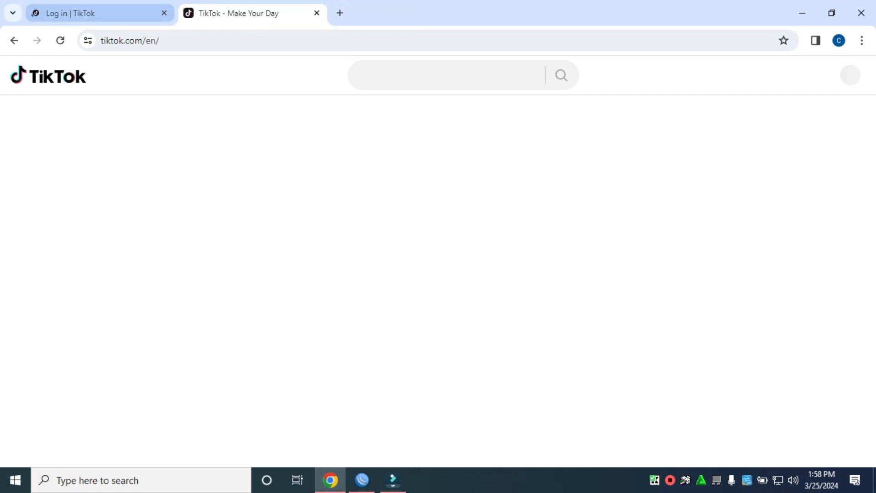
left_click(164, 13)
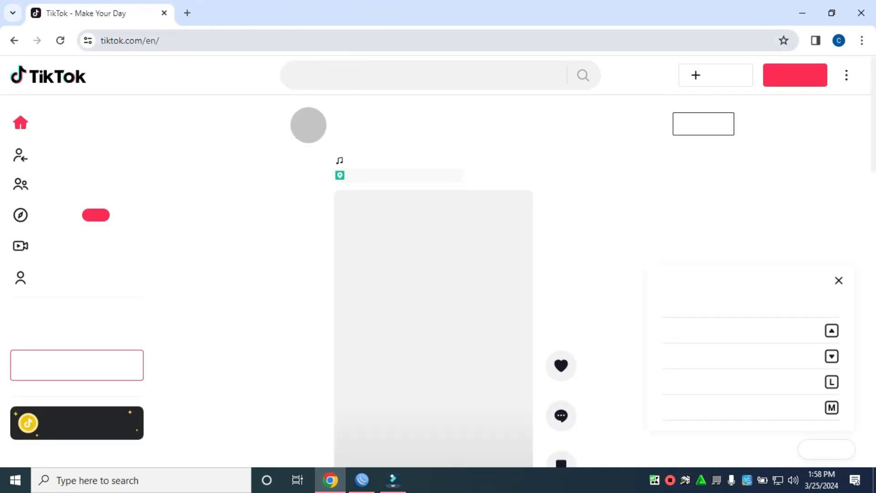
Step: Search Google for tiktok in a new tab, close the TikTok home page tab, and open the Log in result
left_click(187, 13)
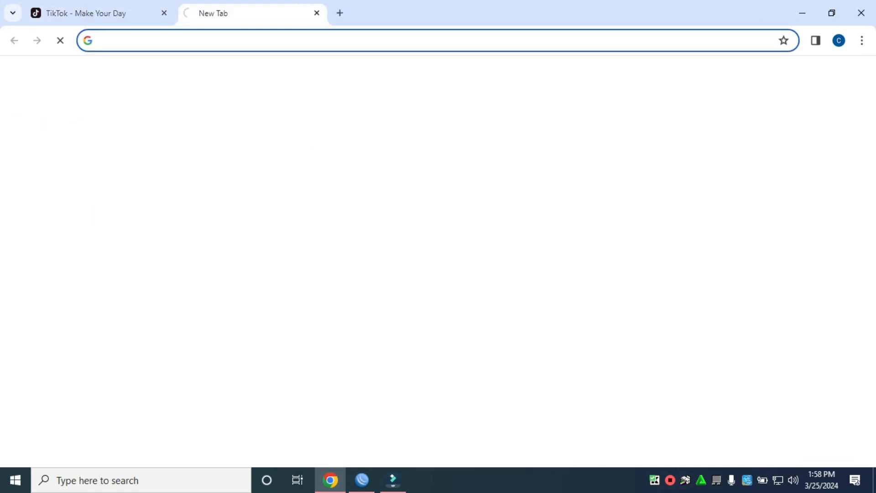
left_click(187, 41)
left_click(183, 67)
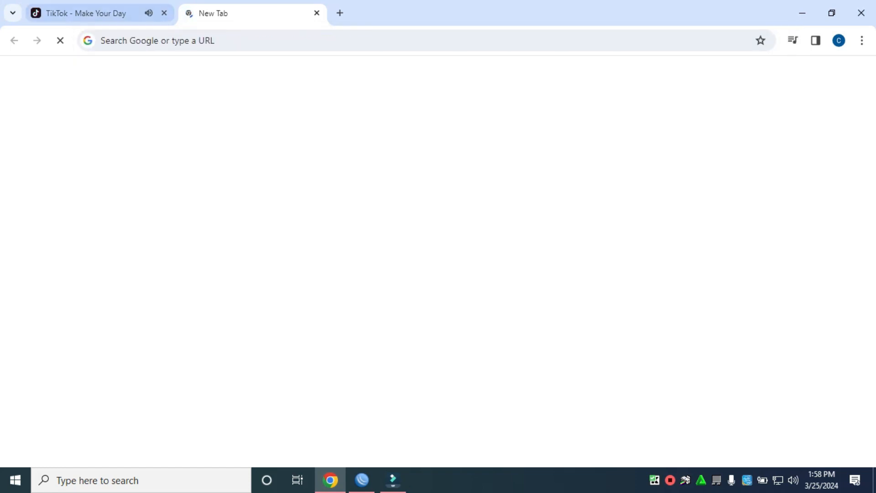
left_click(91, 13)
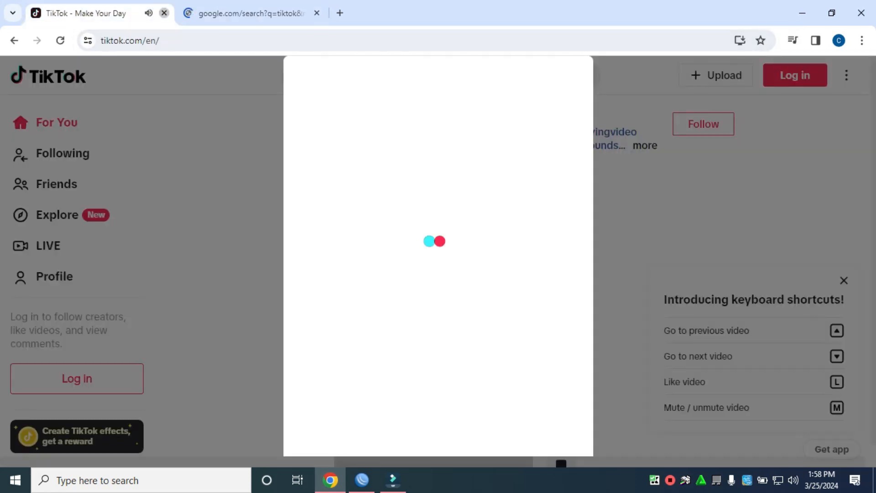
left_click(164, 13)
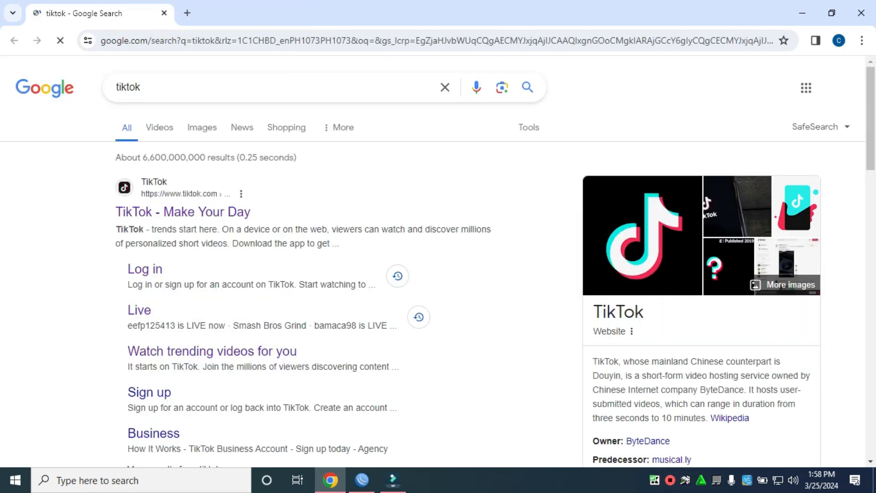
left_click(145, 269)
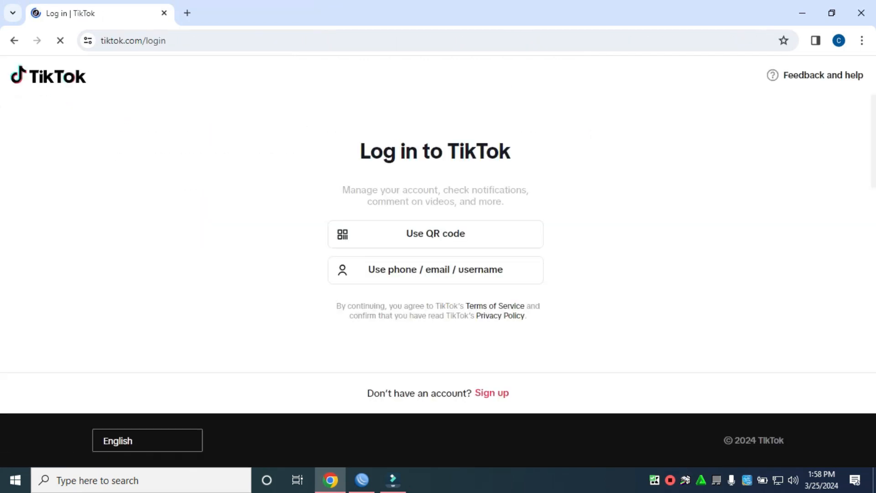
Step: Open the TikTok Live page from a tiktok search in a new tab to test it, and close that tab
left_click(187, 13)
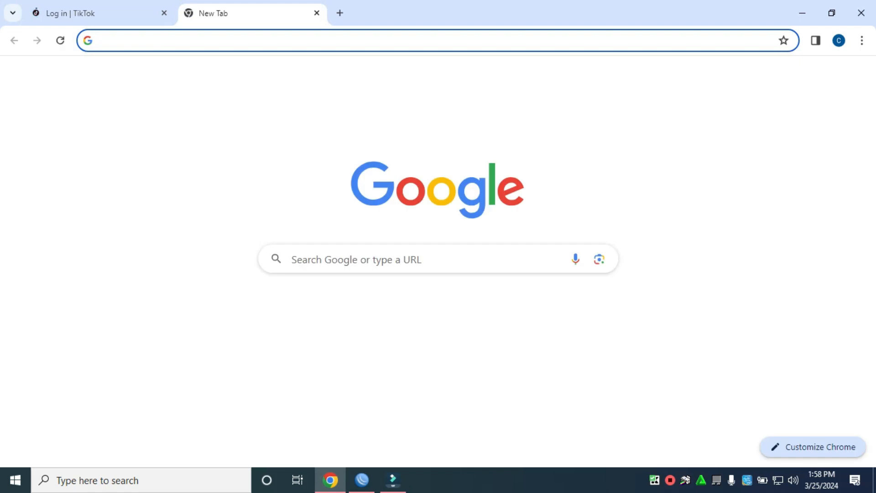
left_click(153, 68)
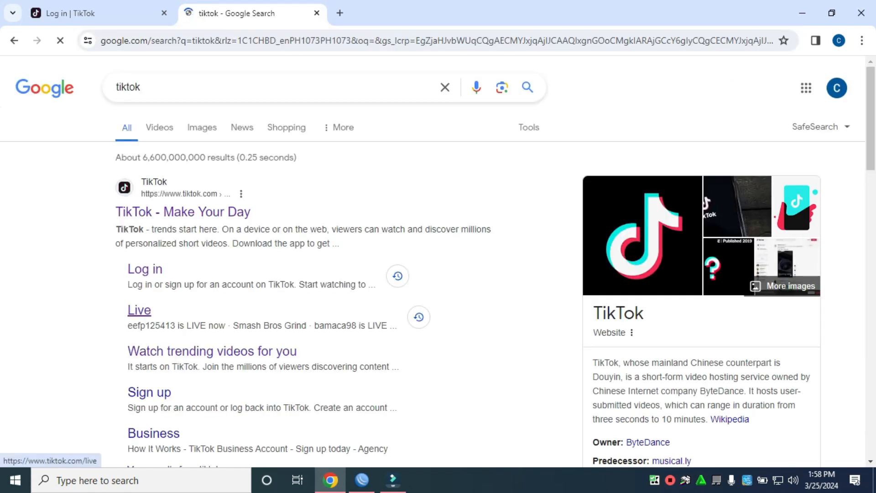
left_click(139, 311)
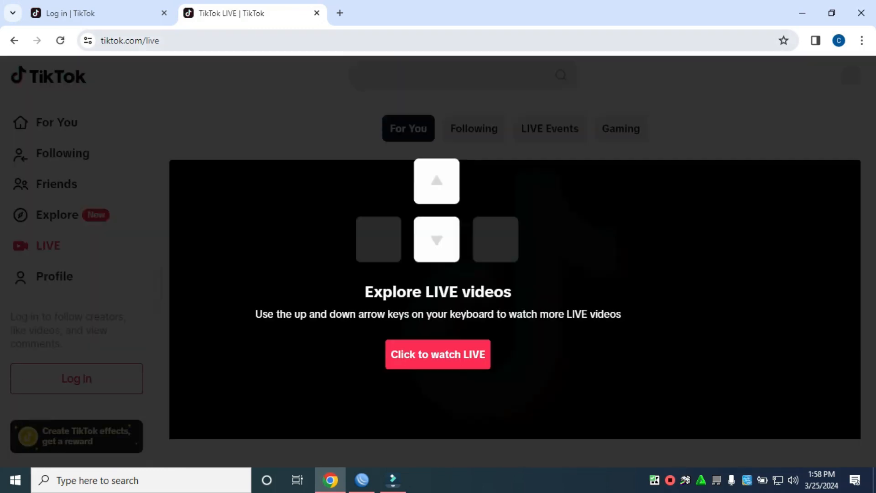
left_click(317, 13)
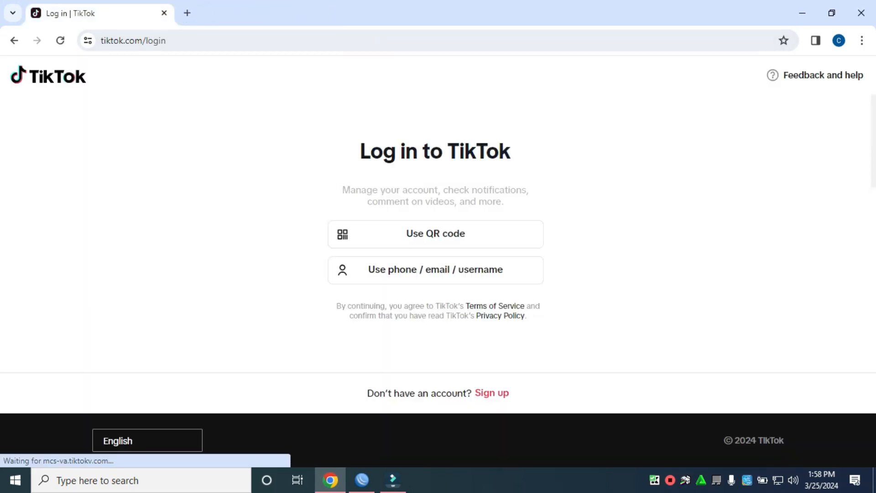
Step: Search Google for tiktok in a new tab and open the Sign up result to test that page
left_click(187, 13)
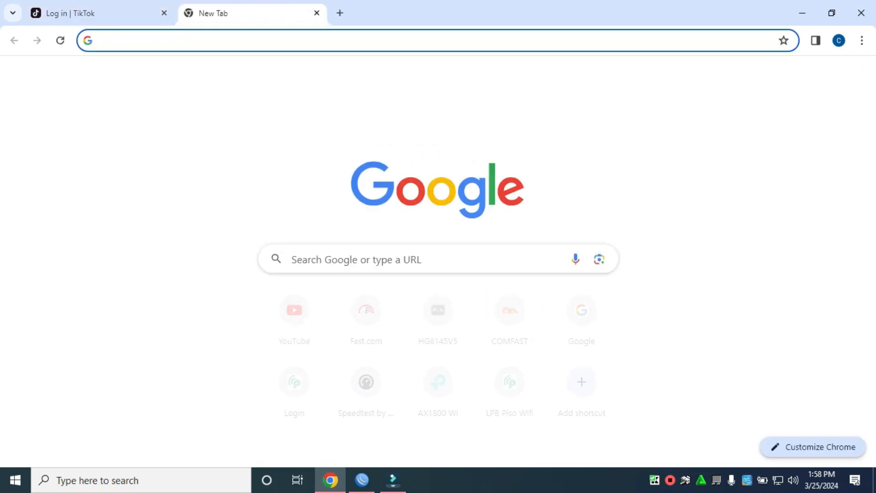
left_click(173, 40)
left_click(155, 67)
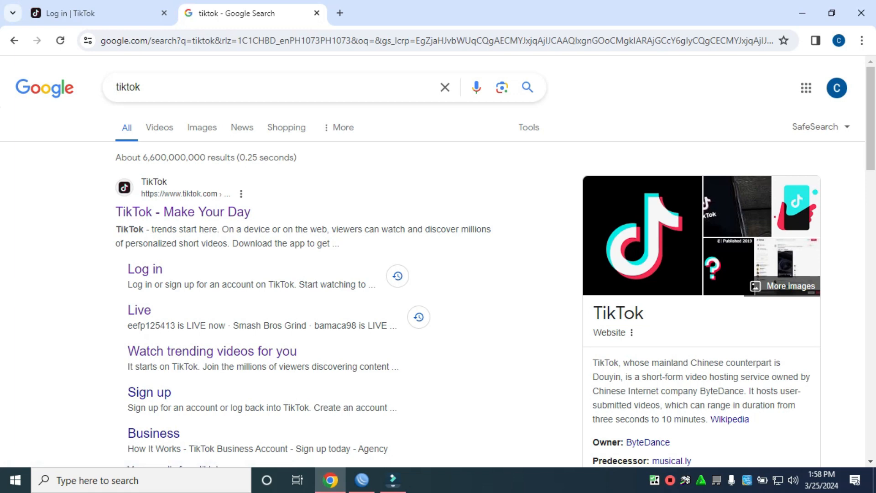
left_click(149, 392)
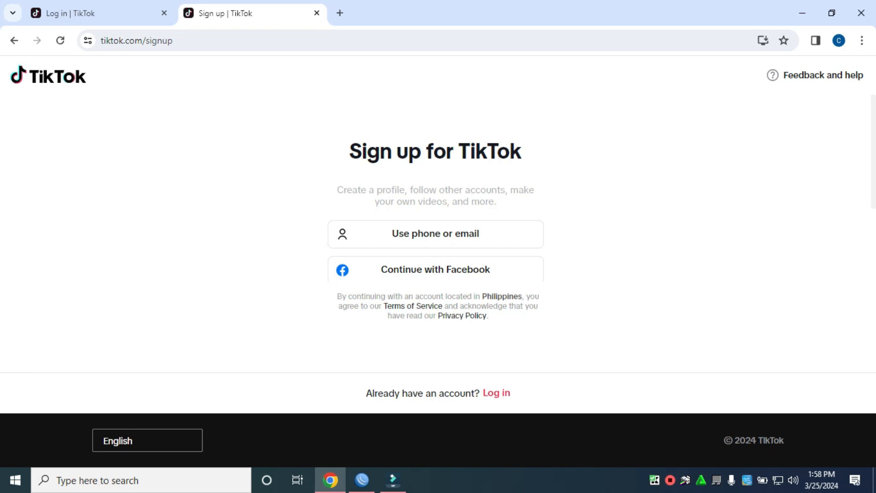
Step: Re-enable the selected TikTok address-list rules and the Block Tiktok drop rule in WinBox, and return to Chrome
left_click(361, 480)
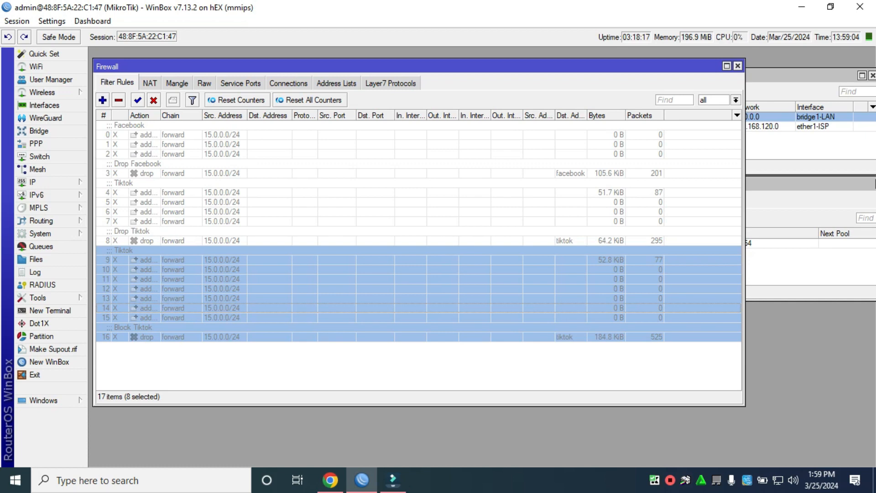
left_click(137, 100)
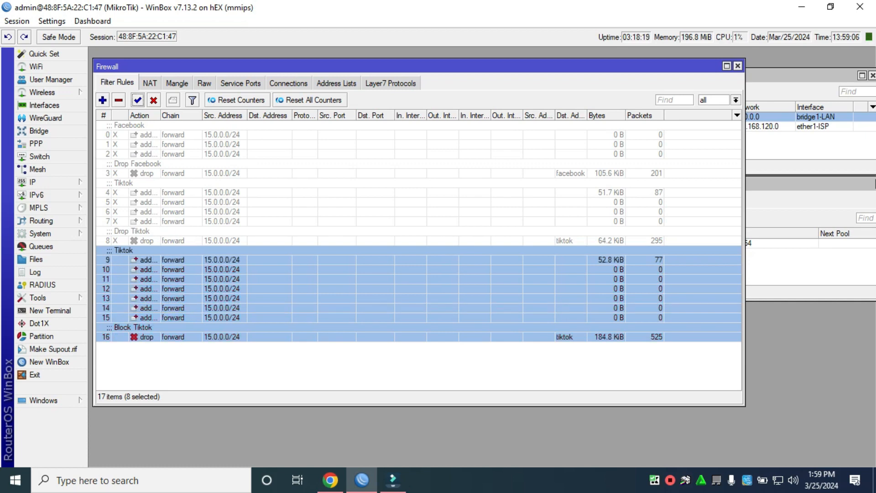
left_click(331, 480)
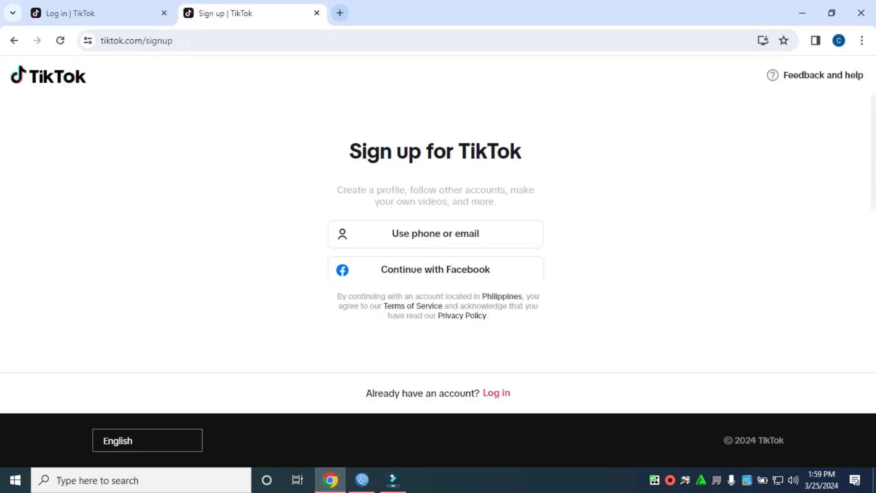
Step: Close the TikTok login and sign-up tabs, and search Google for tiktok in two fresh tabs to retest the block
left_click(338, 13)
left_click(316, 13)
left_click(164, 13)
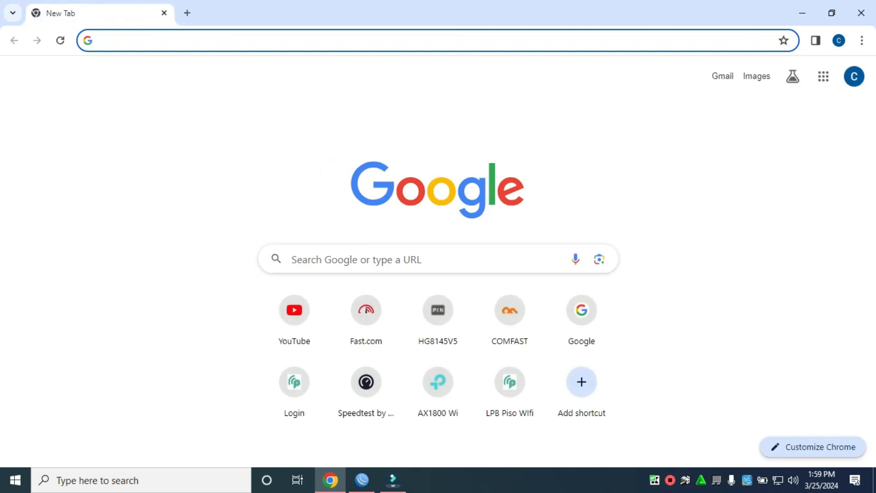
left_click(164, 40)
left_click(152, 68)
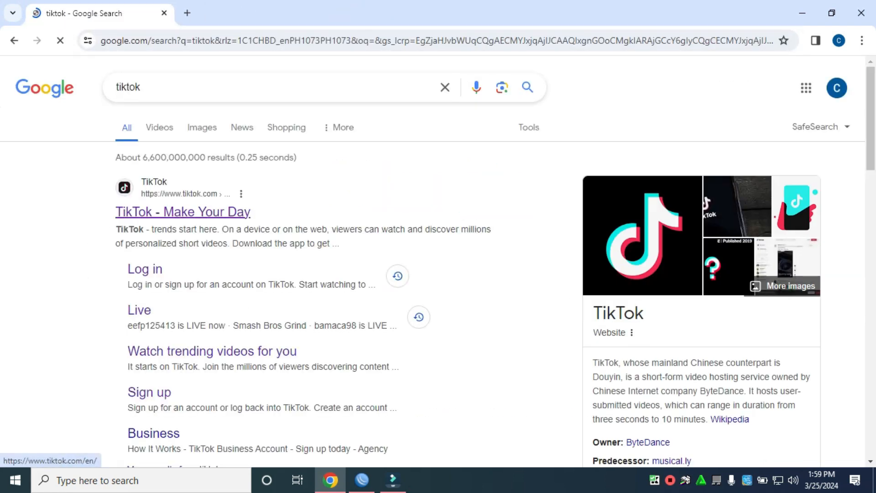
left_click(187, 13)
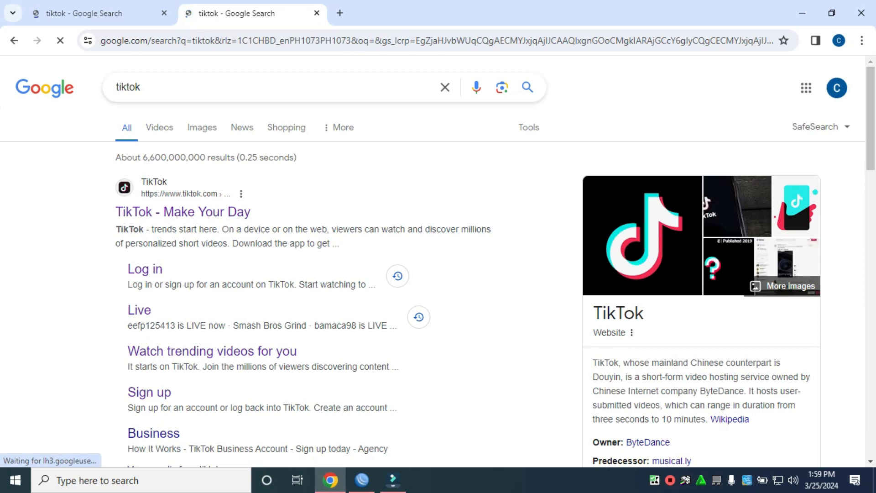
Step: Open the Live, Watch trending videos for you and Sign up results of the tiktok search in separate new tabs
right_click(139, 310)
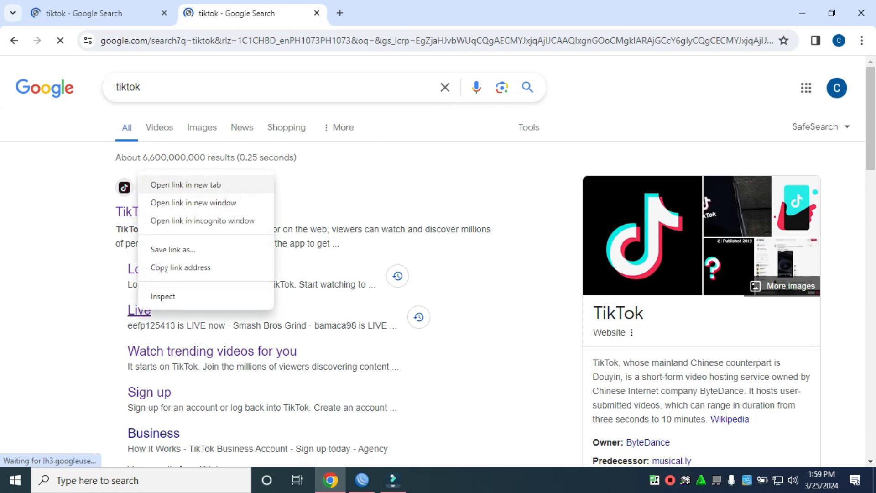
left_click(186, 184)
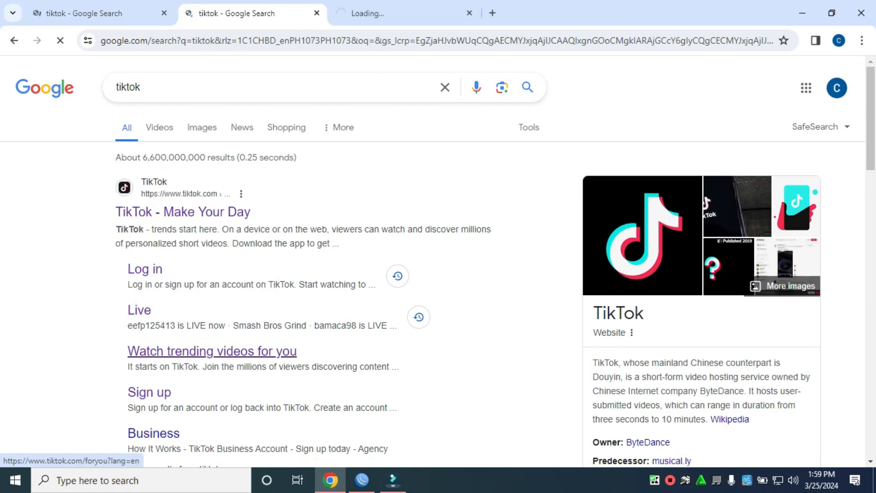
right_click(187, 352)
left_click(215, 227)
right_click(149, 392)
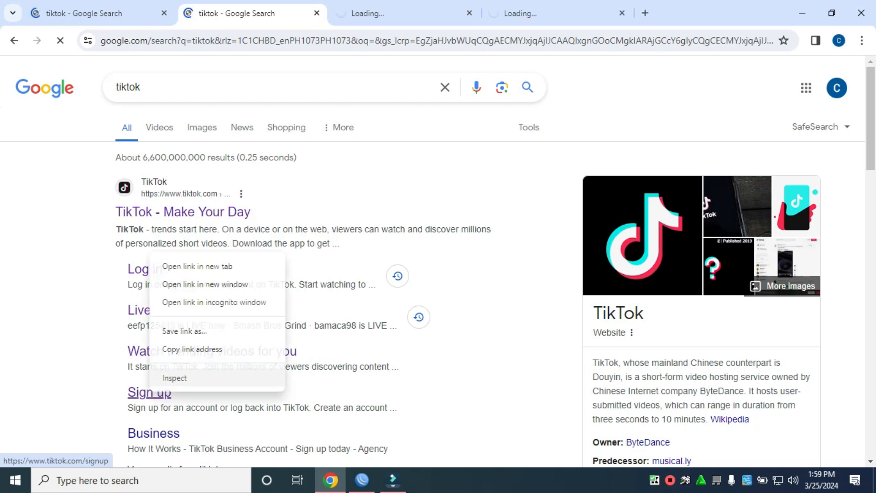
left_click(205, 284)
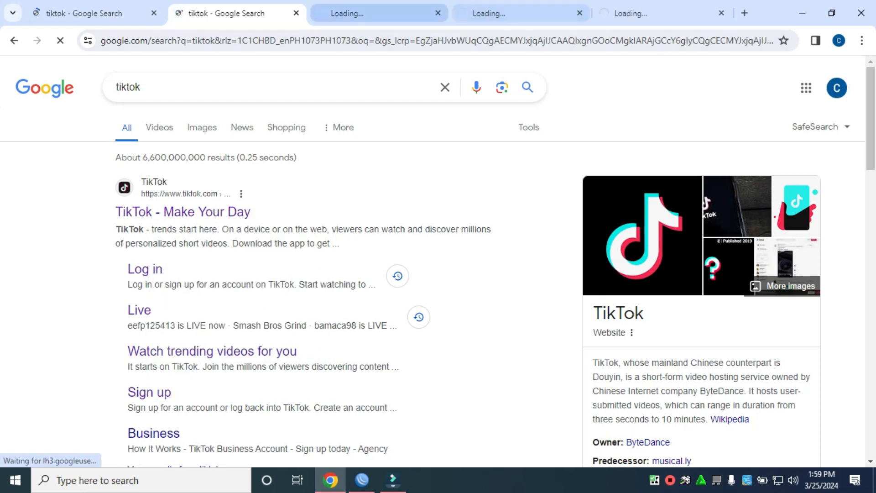
Step: Check the loading state of the TikTok Live, trending videos and Sign up tabs and both Google search tabs
left_click(378, 12)
left_click(524, 13)
left_click(657, 12)
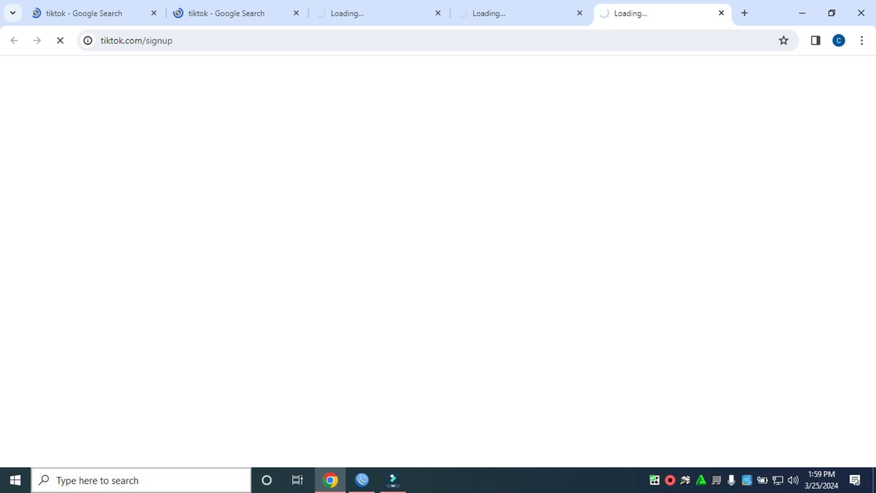
left_click(522, 13)
left_click(381, 13)
left_click(239, 12)
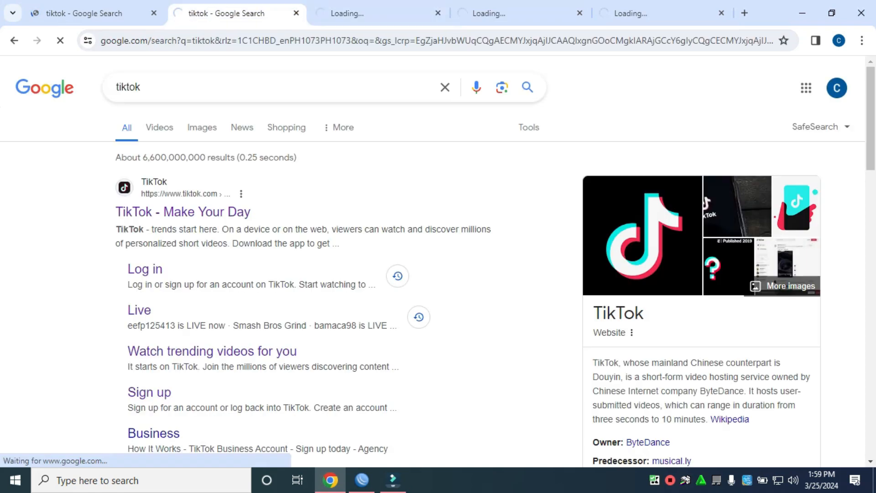
left_click(98, 13)
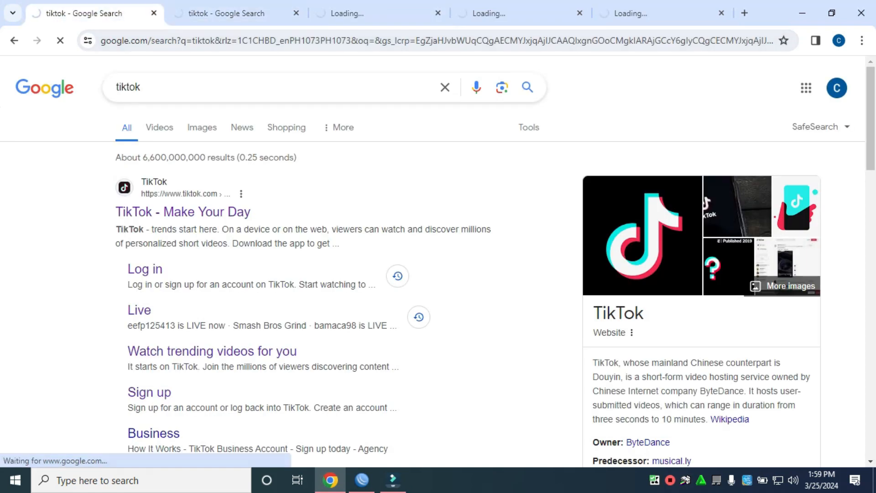
left_click(240, 12)
left_click(98, 13)
left_click(381, 13)
left_click(522, 12)
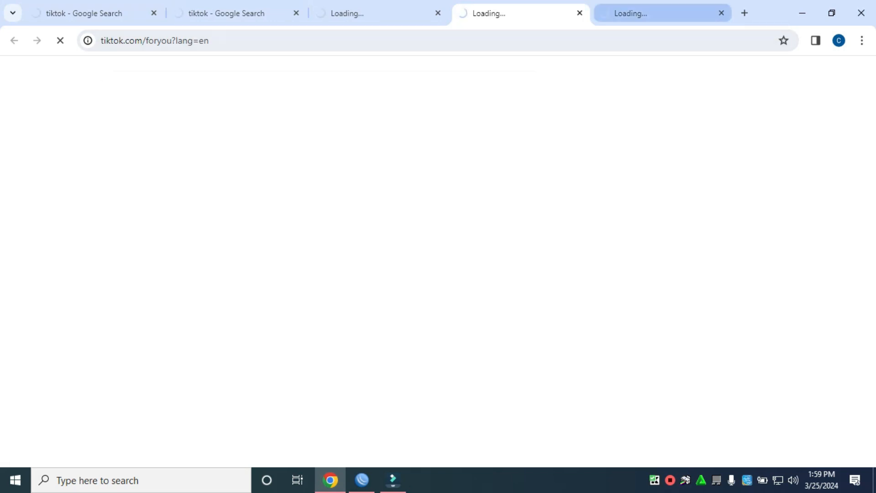
left_click(661, 12)
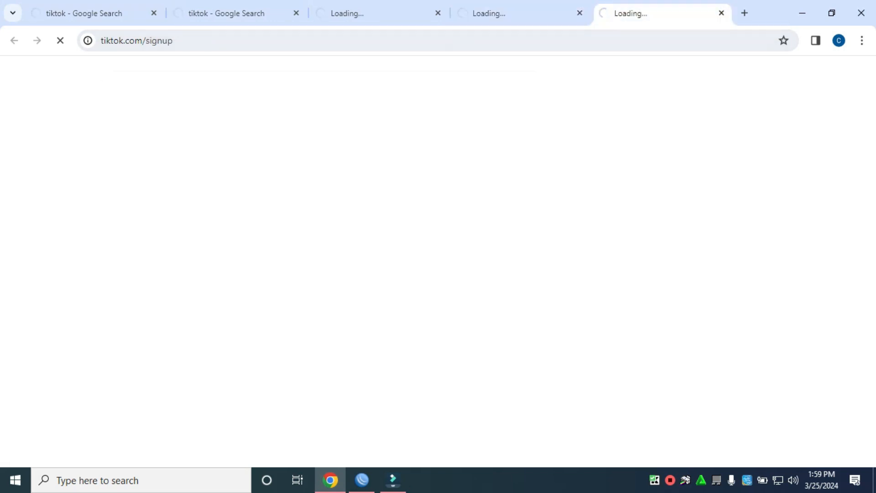